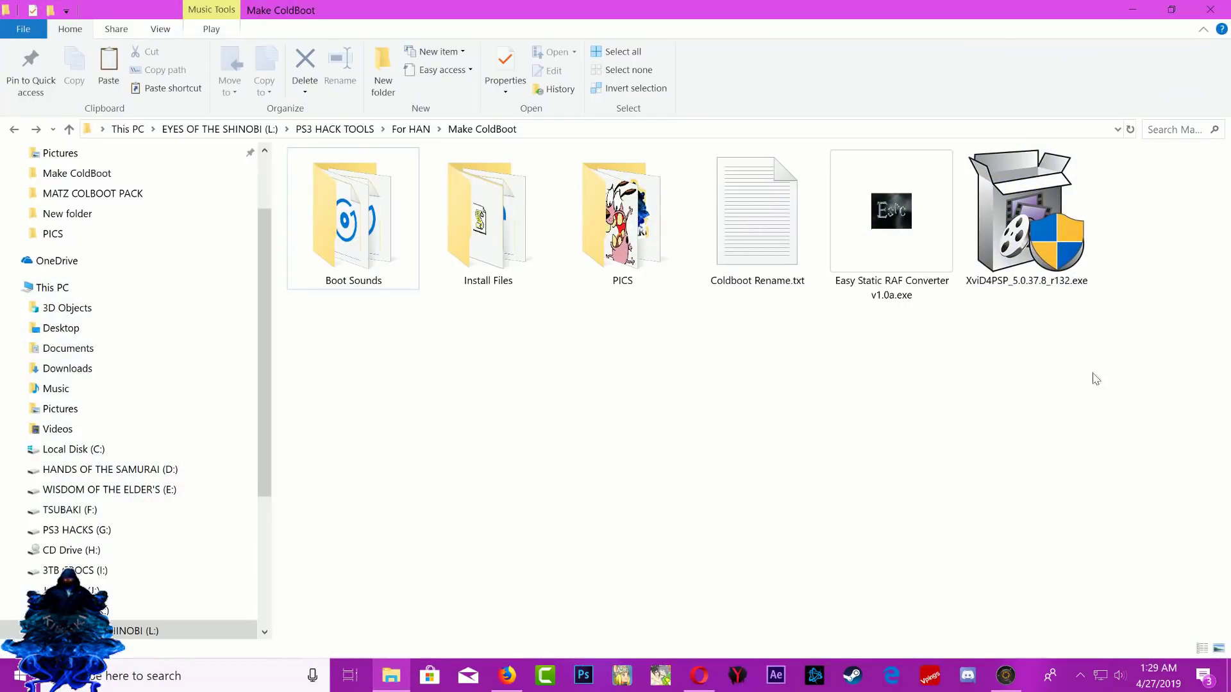
# Run the XviD4PSP executable as administrator and cancel the uninstaller it starts
pyautogui.click(371, 407)
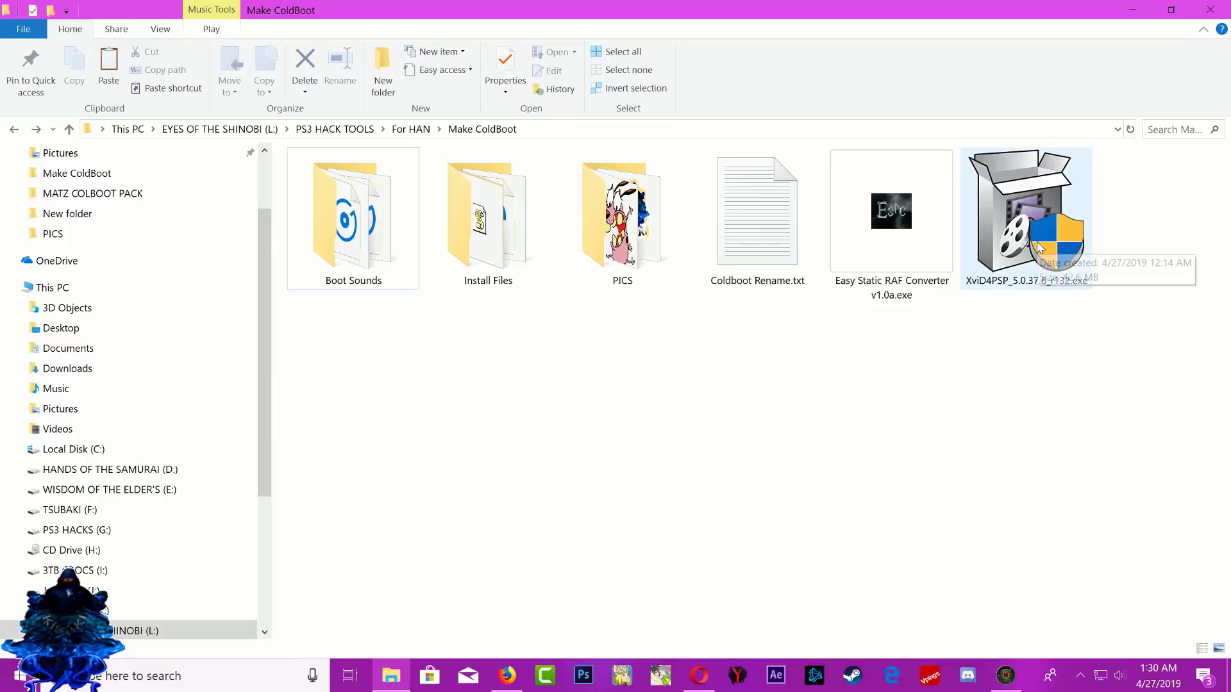
pyautogui.moveTo(969, 387); pyautogui.dragTo(494, 441)
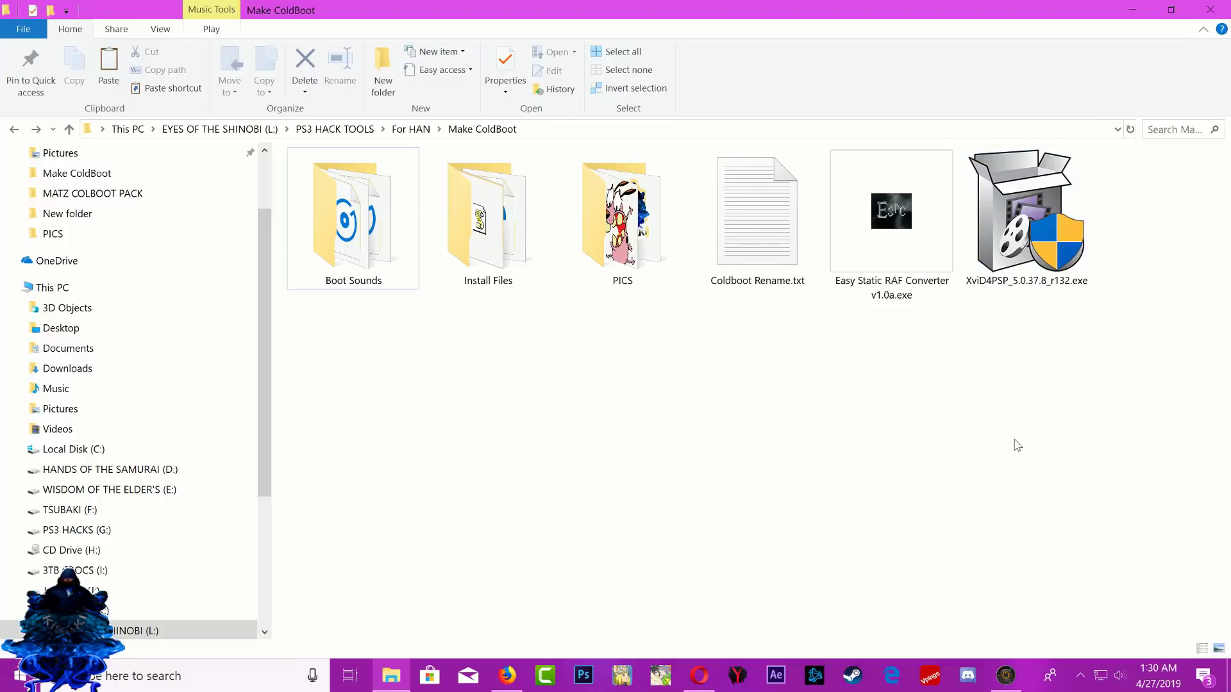
pyautogui.click(1040, 236)
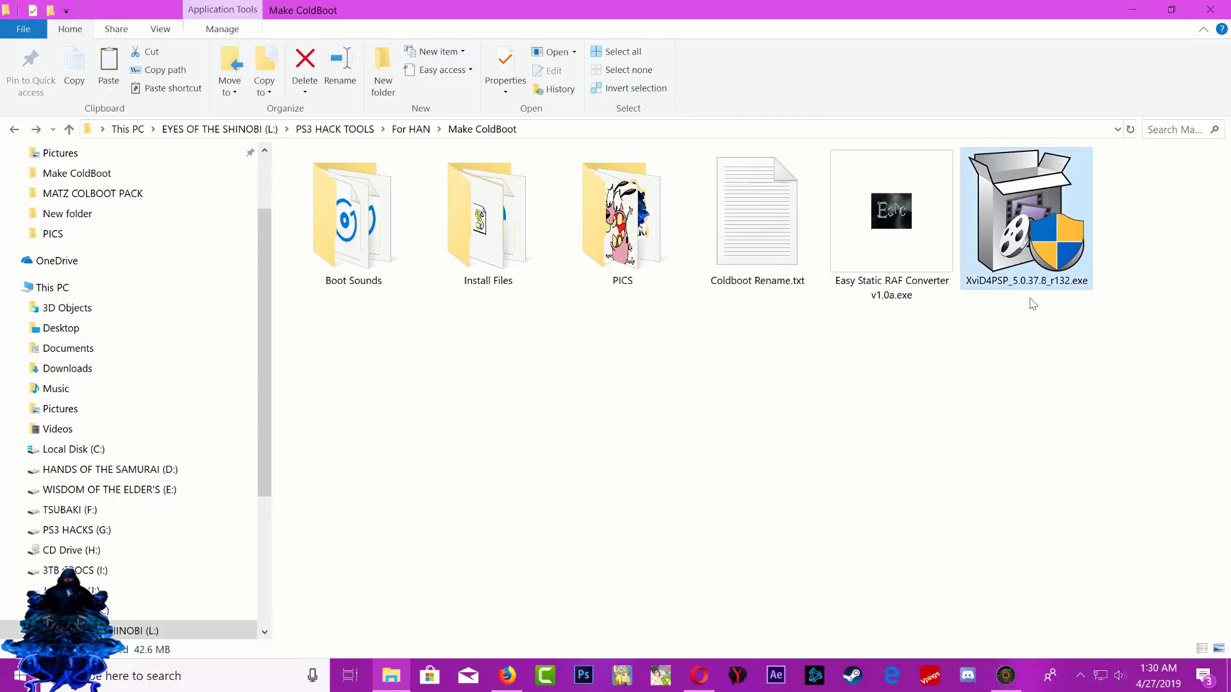
pyautogui.rightClick(1040, 236)
pyautogui.click(995, 214)
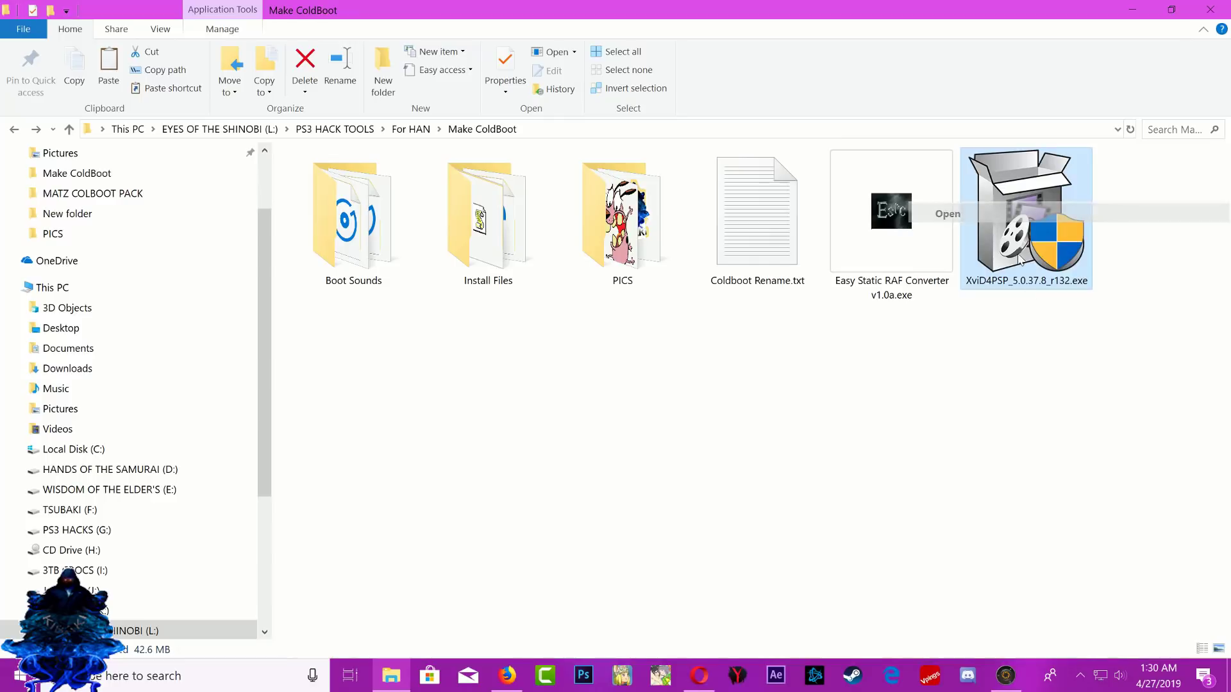
pyautogui.click(593, 458)
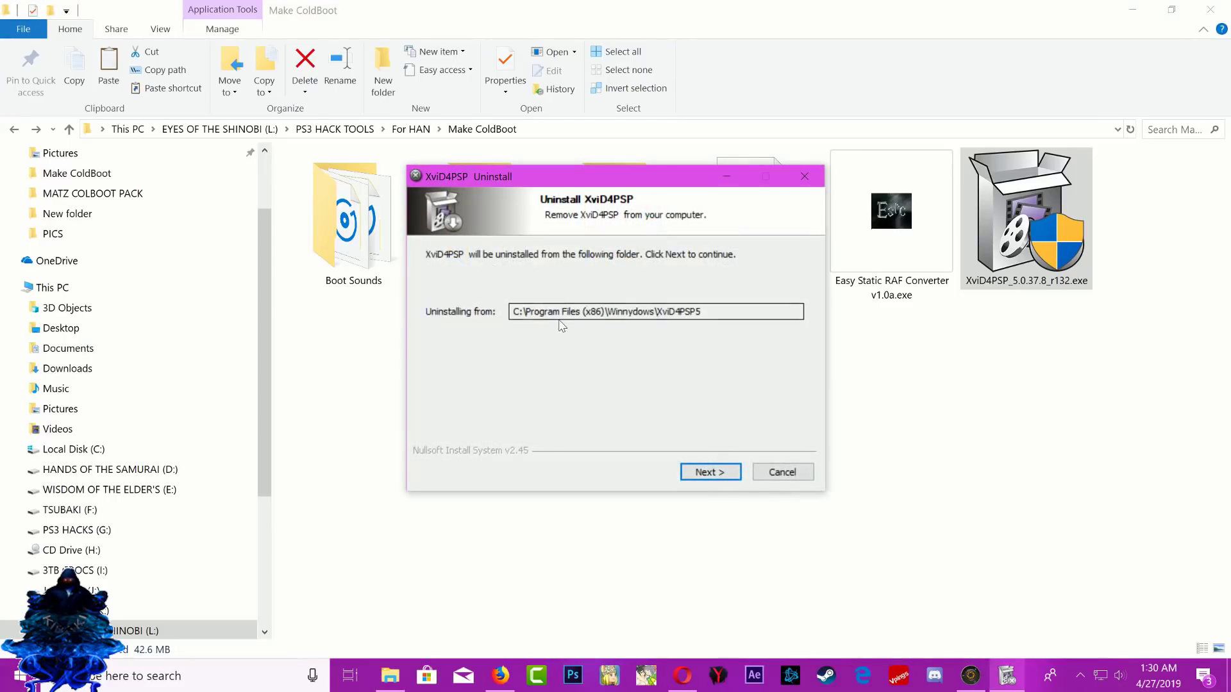
pyautogui.click(782, 473)
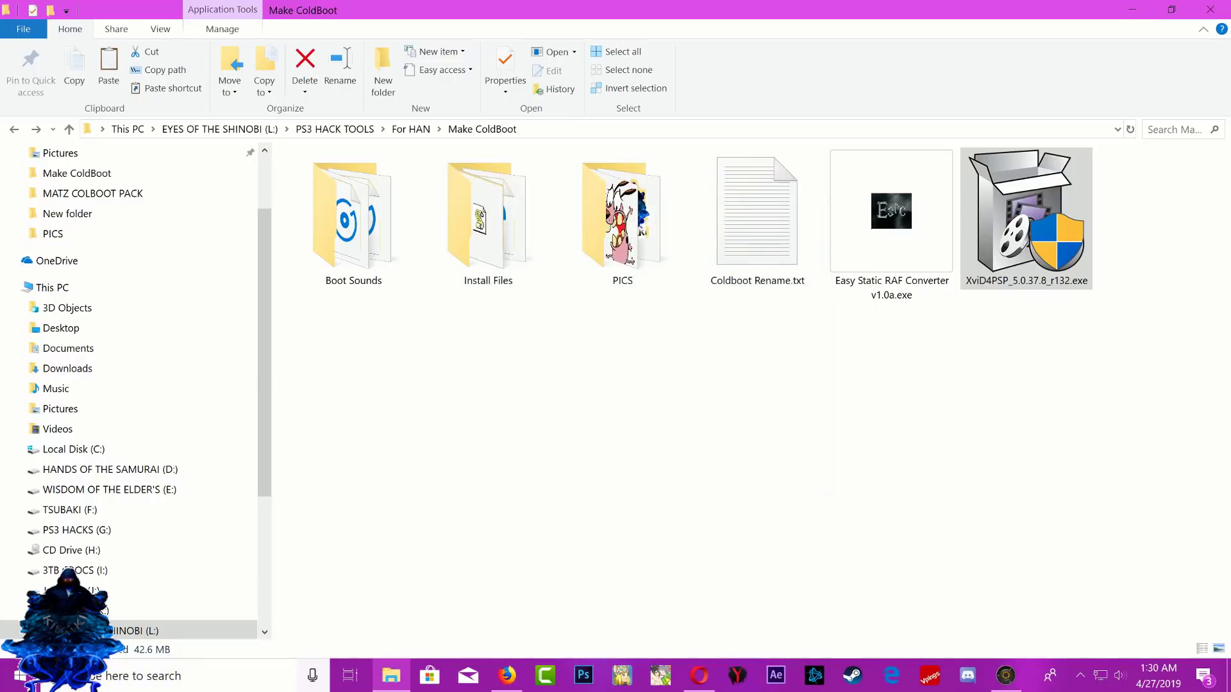
# Launch XviD4PSP 5.0 from the Start search with administrator rights
pyautogui.click(176, 676)
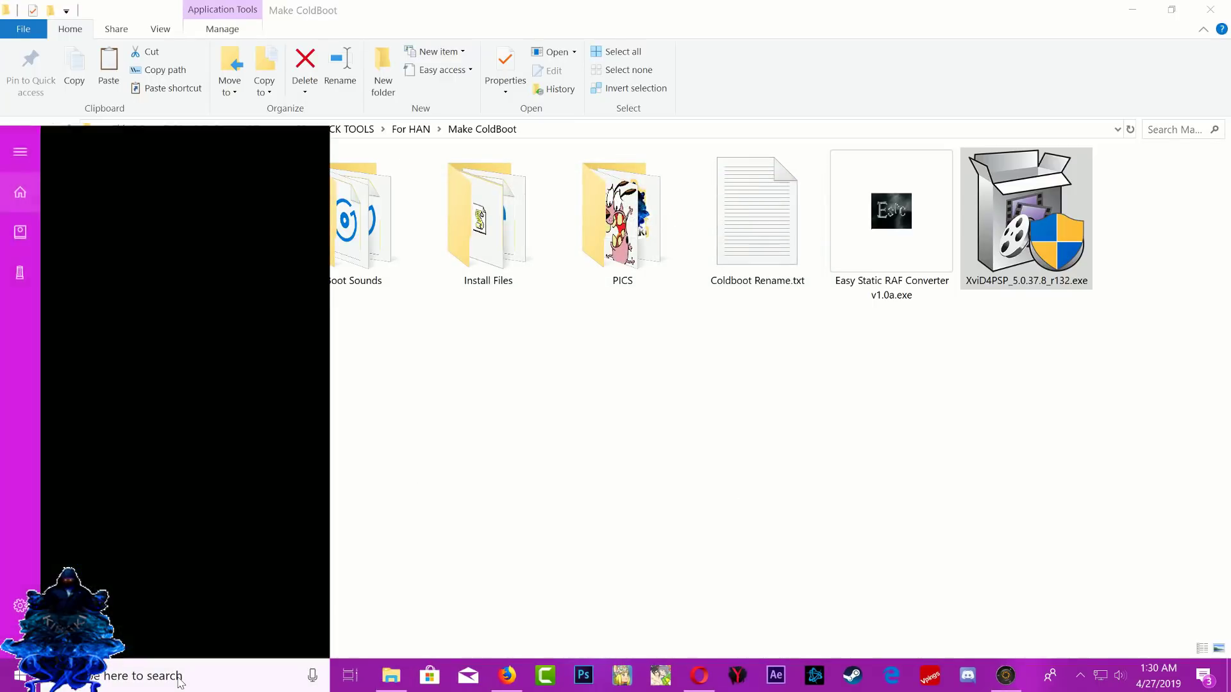
pyautogui.write('x')
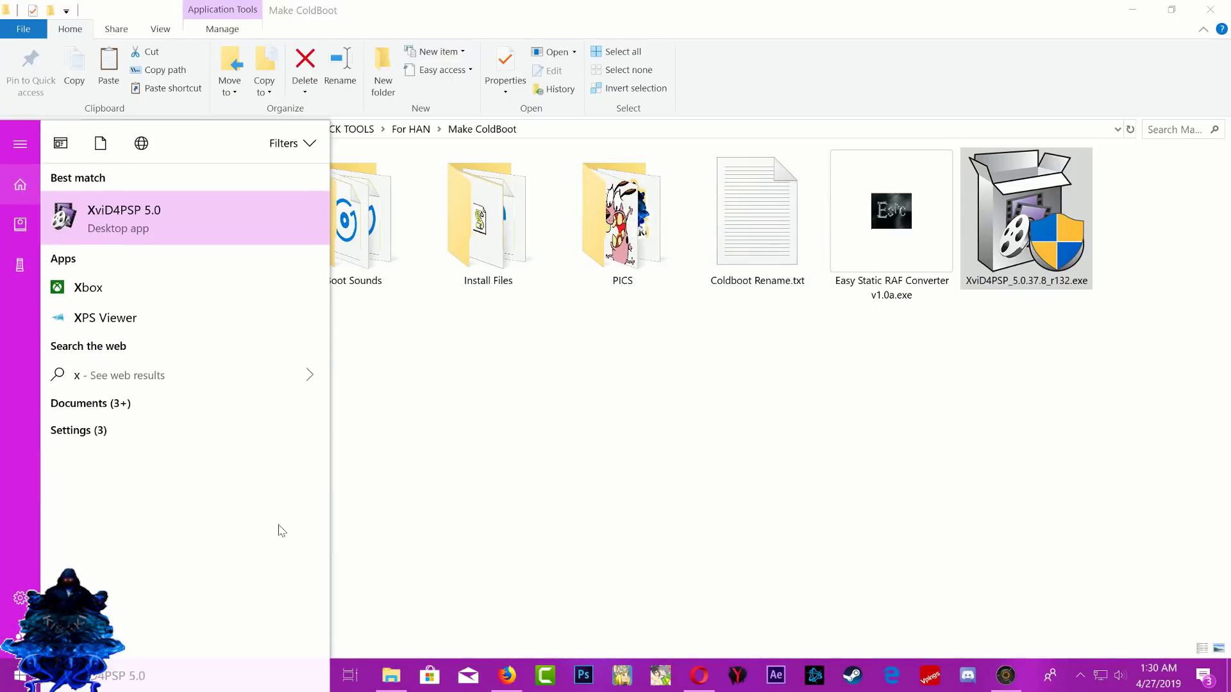
pyautogui.click(128, 225)
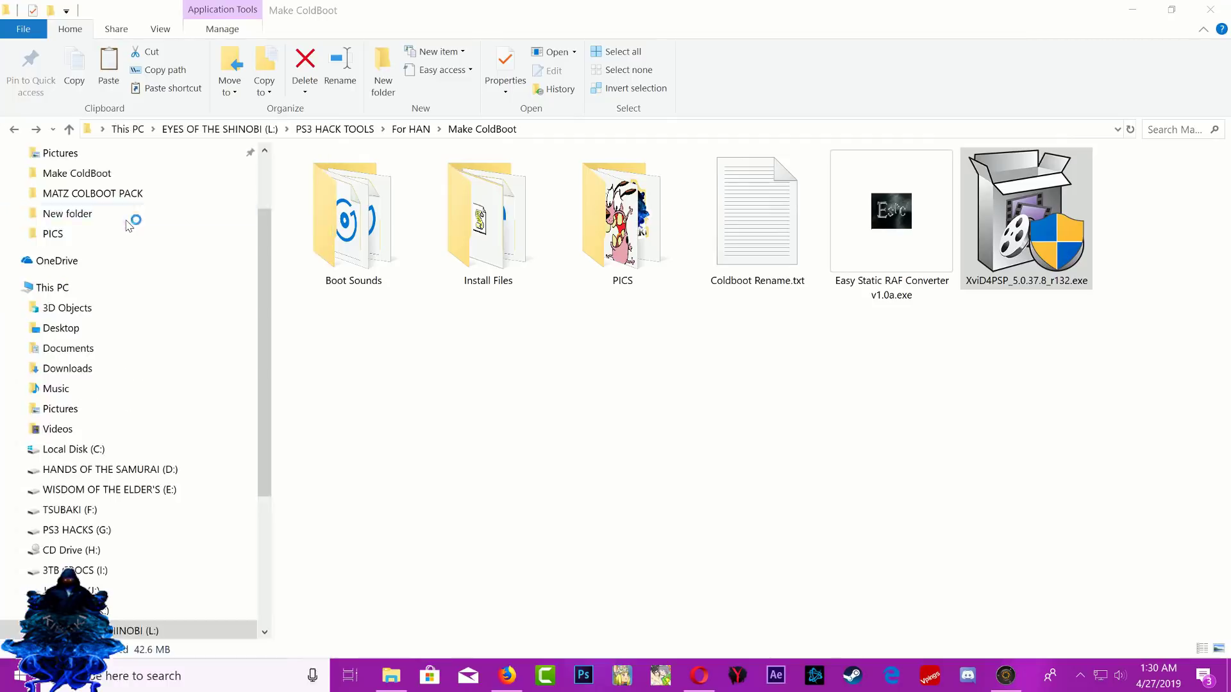
pyautogui.click(557, 470)
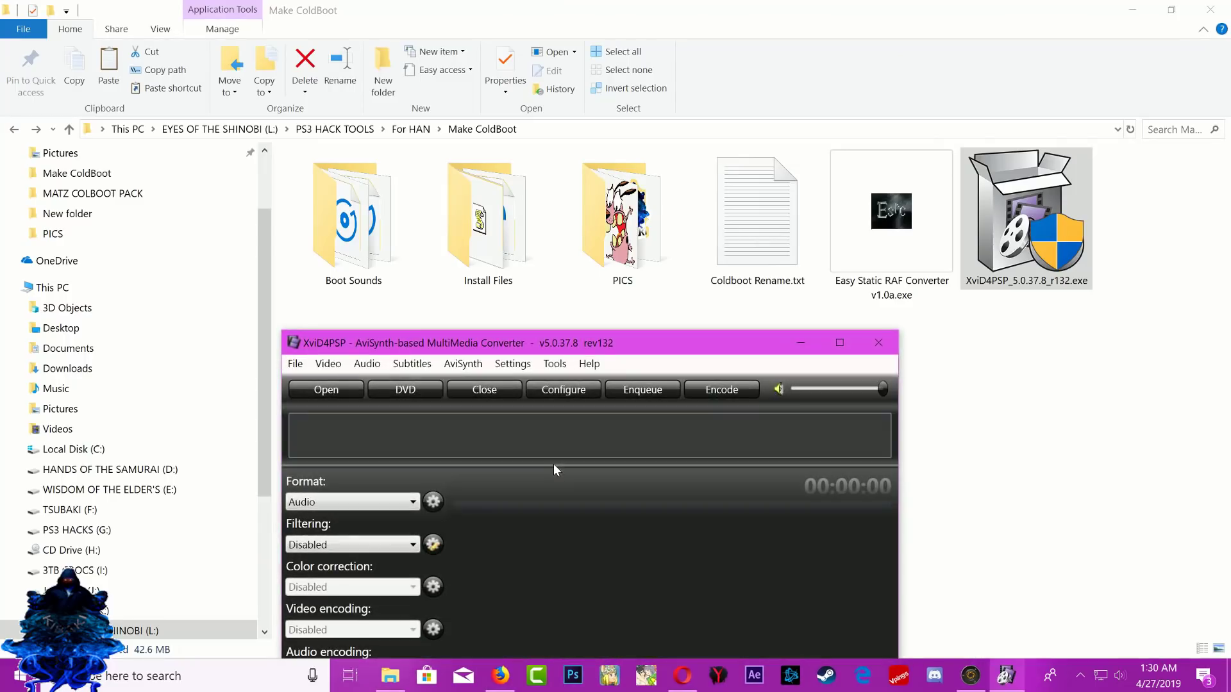
# Open Falling Off-SoundBible.com-1209518917.wav from Boot Sounds, with the filter set to All audio files
pyautogui.moveTo(582, 331); pyautogui.dragTo(692, 154)
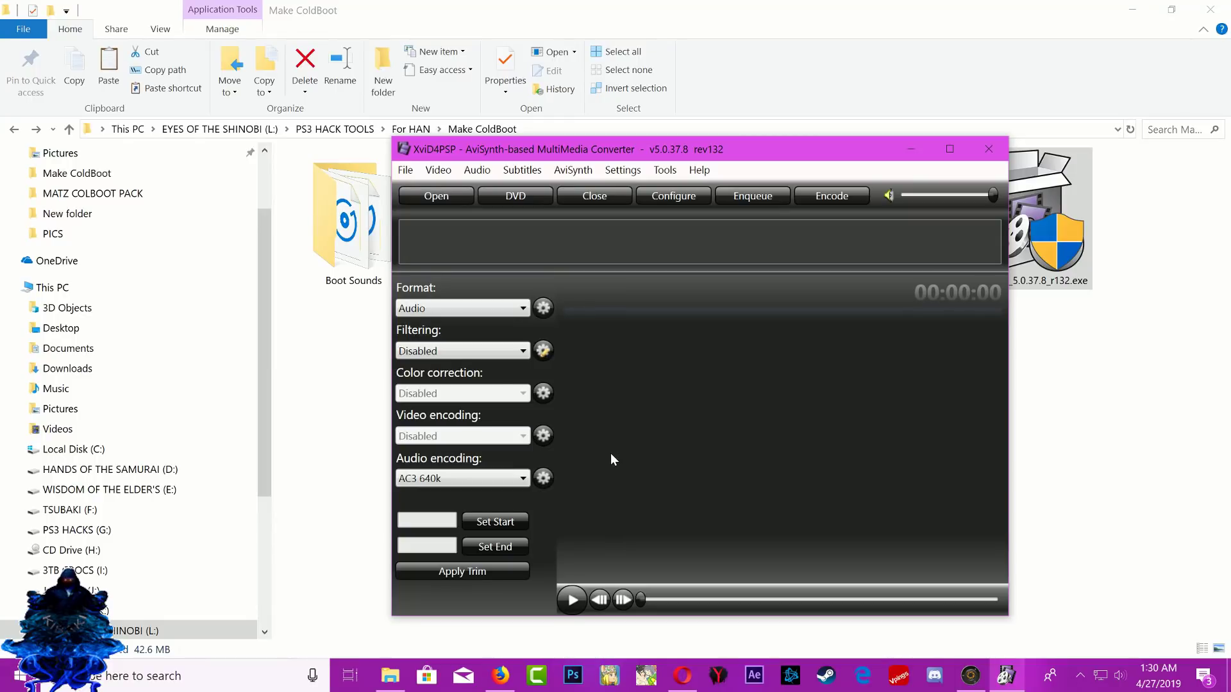
pyautogui.click(441, 198)
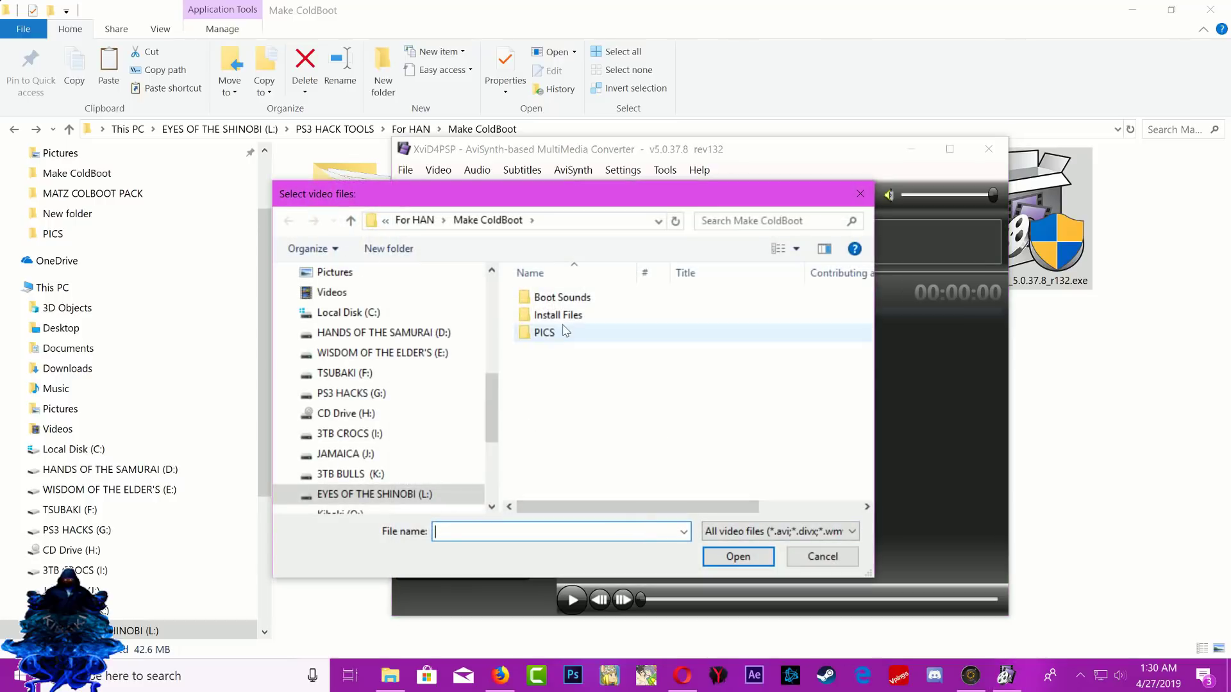
pyautogui.click(567, 381)
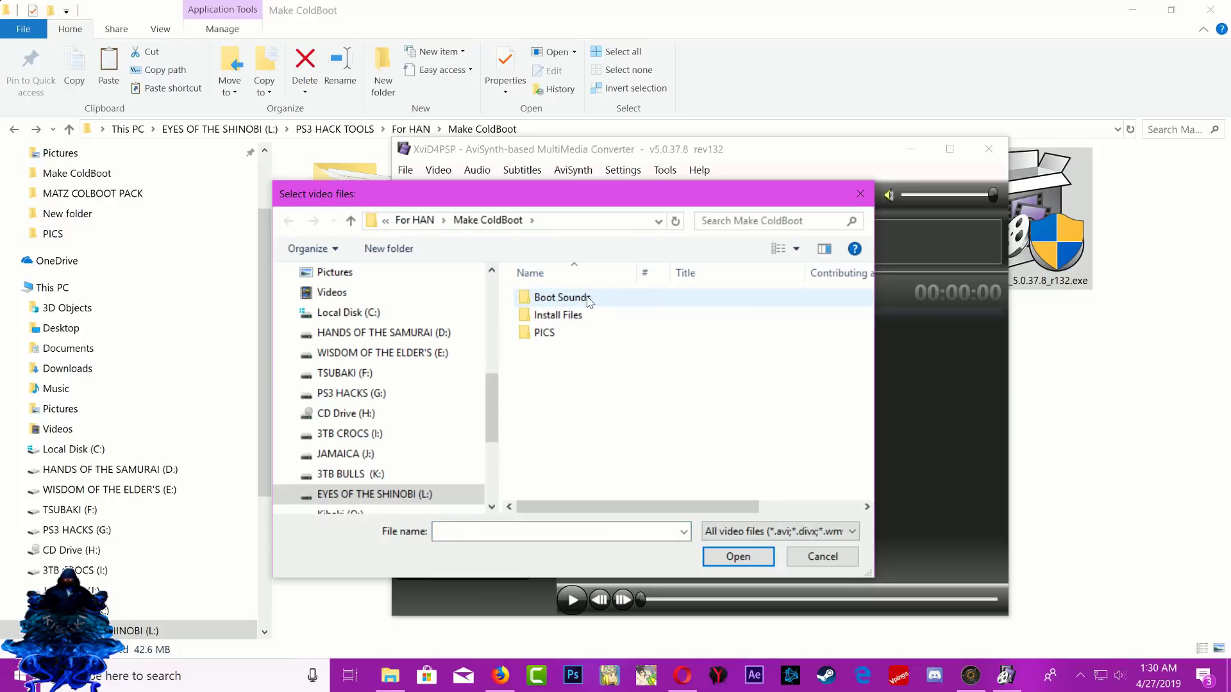
pyautogui.doubleClick(562, 298)
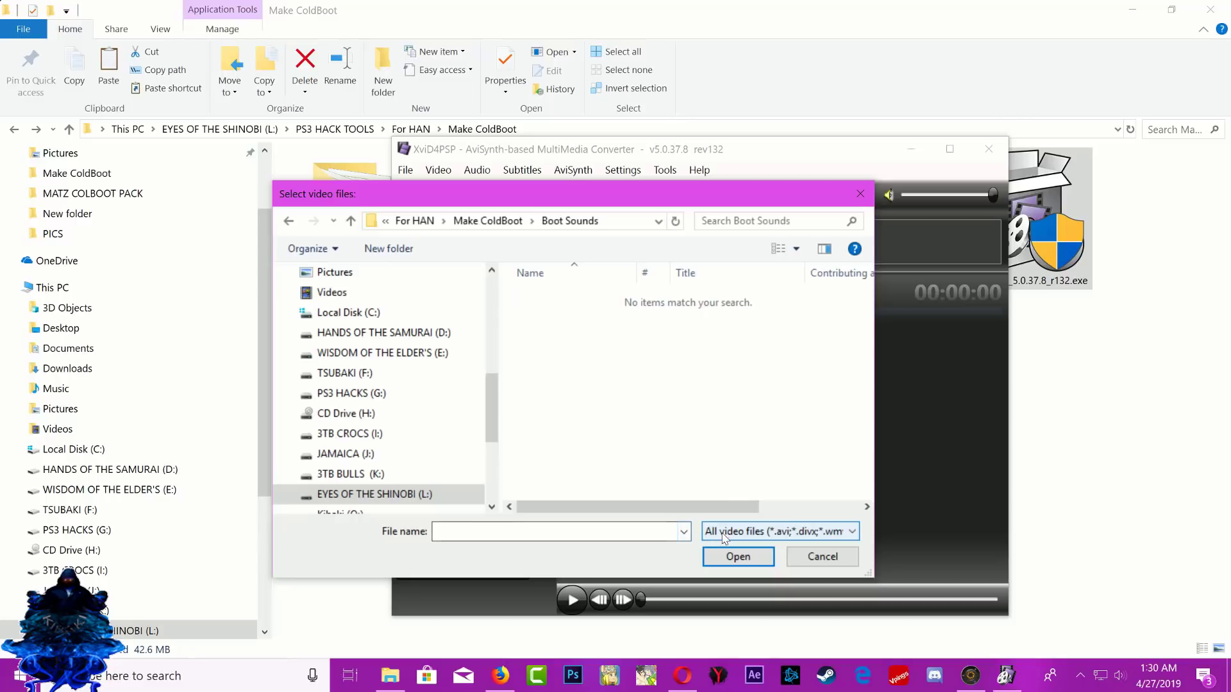
pyautogui.click(737, 539)
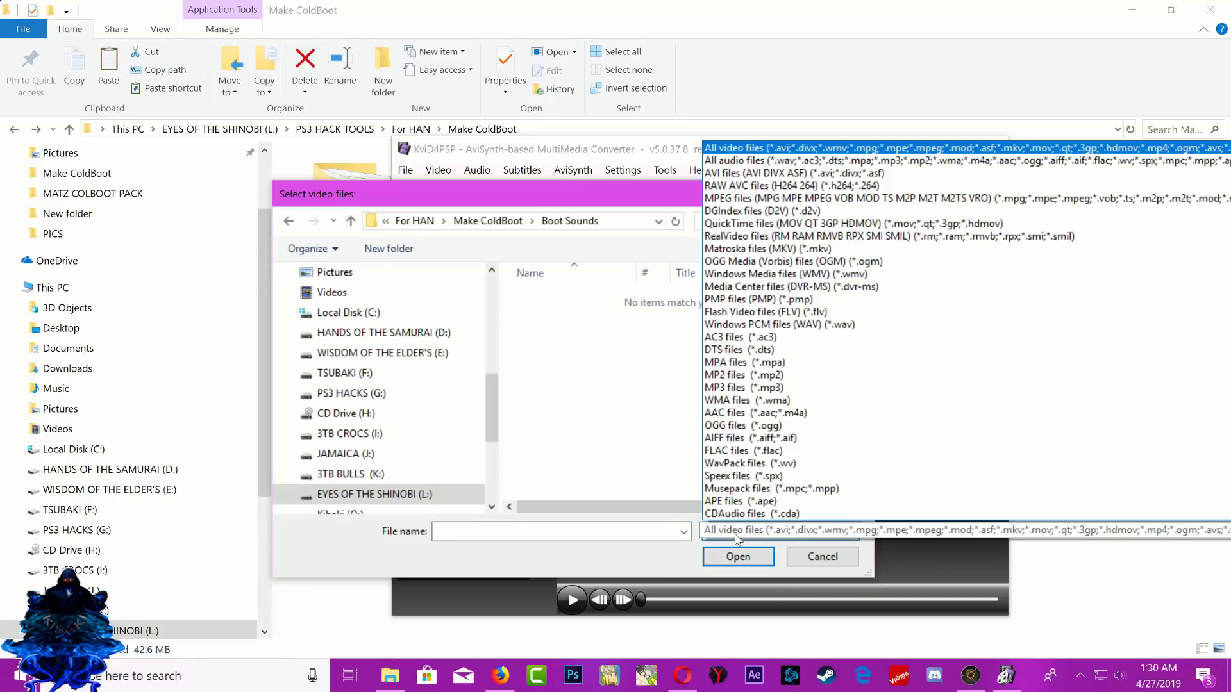
pyautogui.click(733, 163)
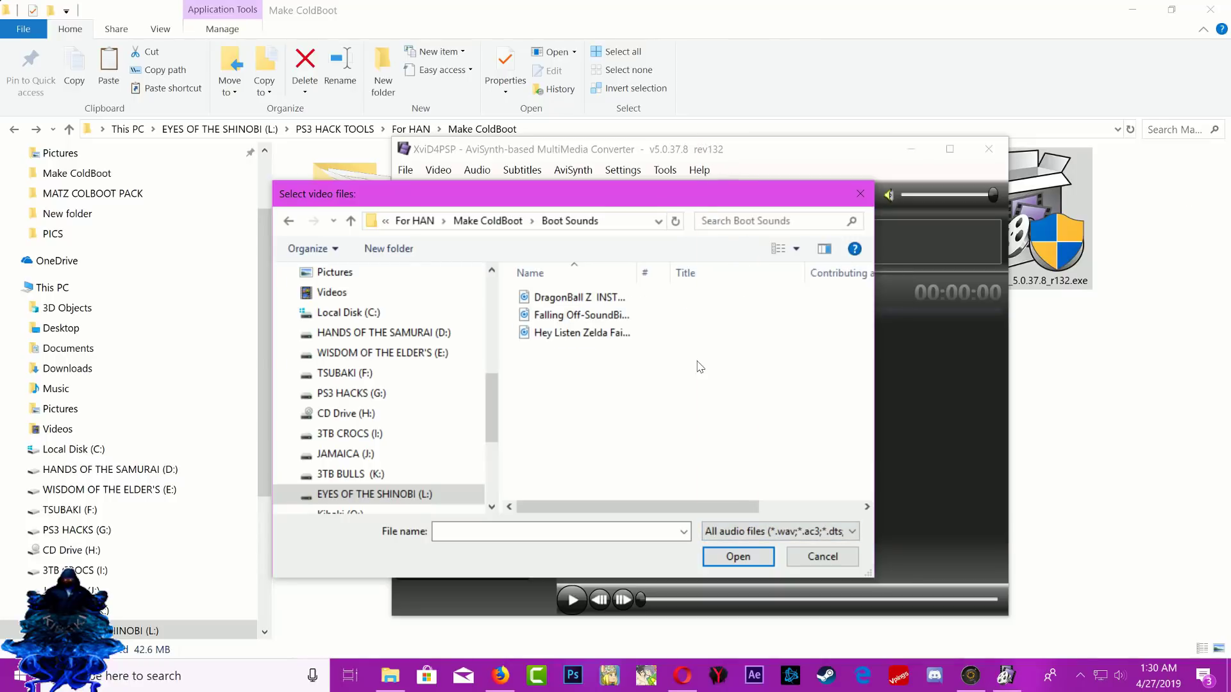
pyautogui.moveTo(637, 275); pyautogui.dragTo(760, 286)
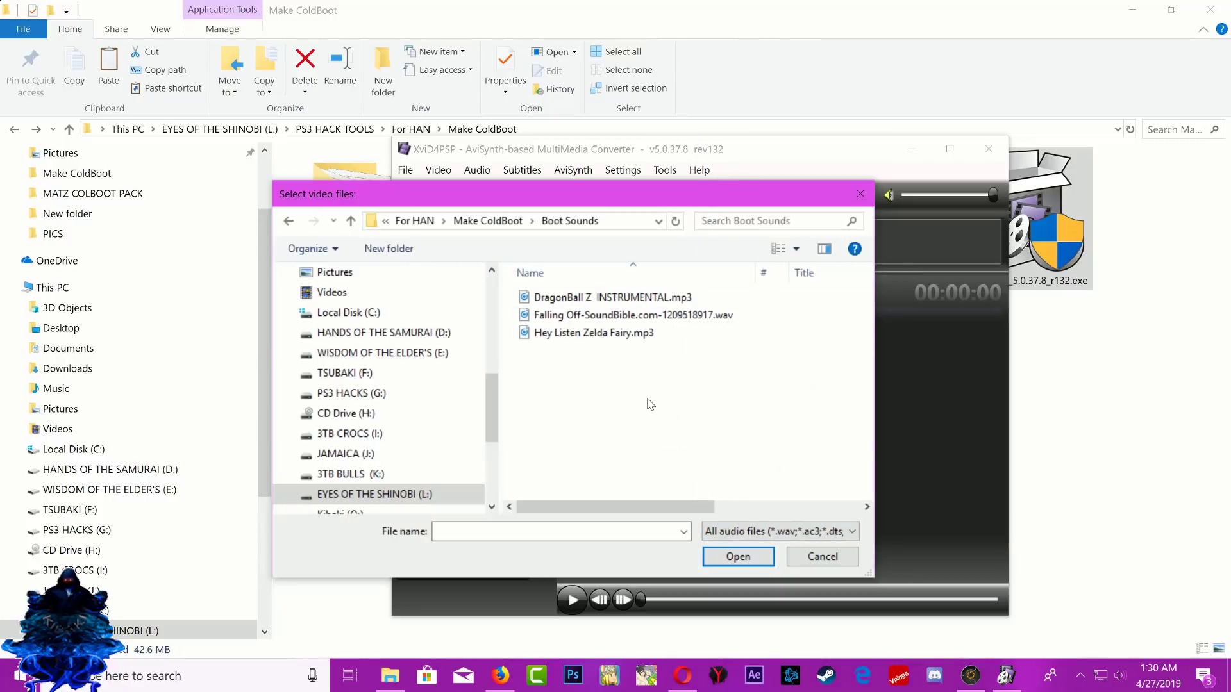
pyautogui.click(564, 315)
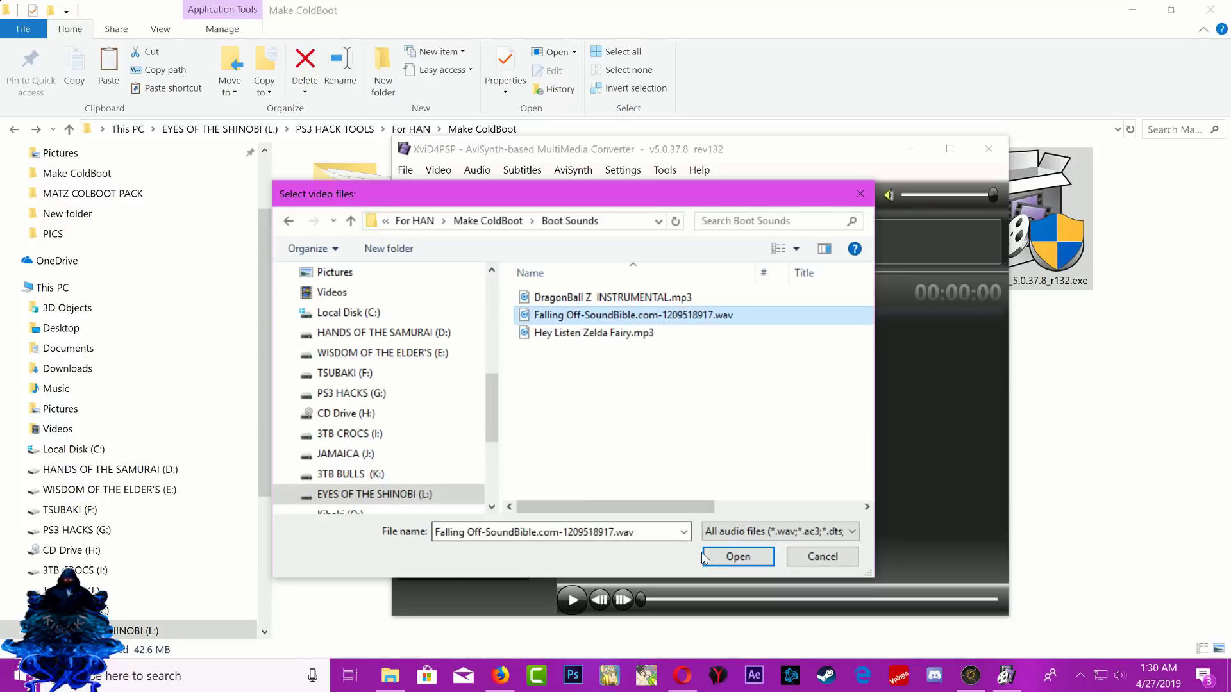
pyautogui.click(733, 556)
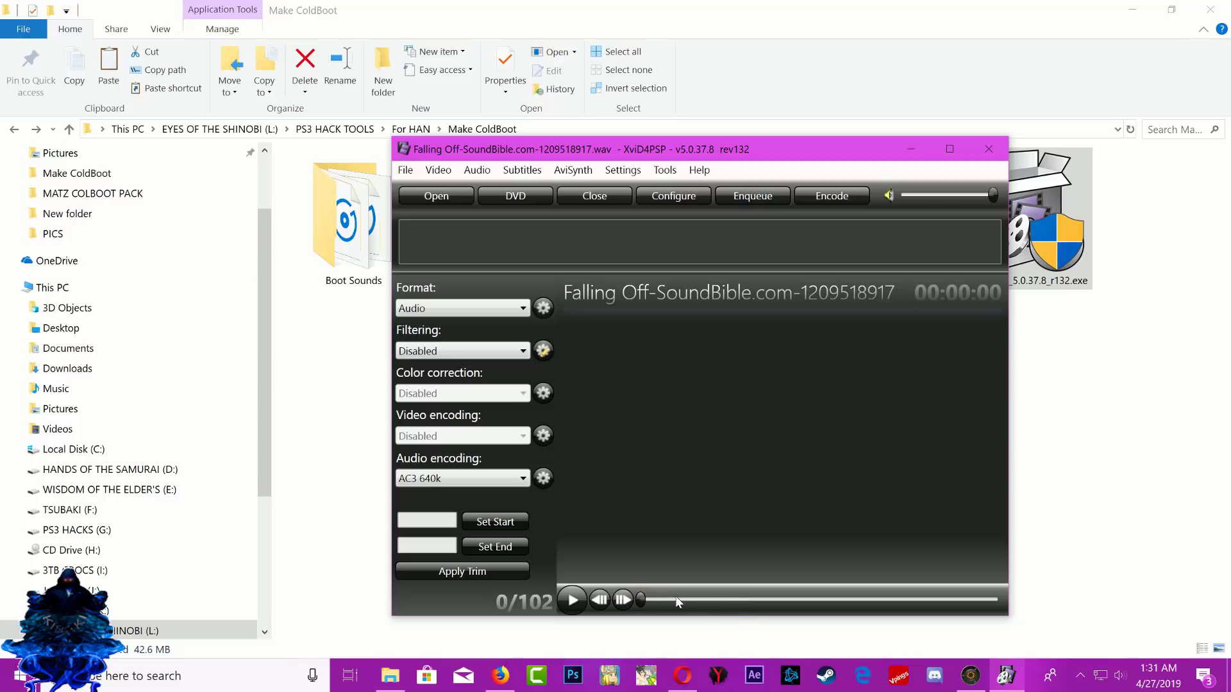
# Set the trim start at frame 0 and the end at frame 99, then apply it
pyautogui.click(494, 522)
pyautogui.click(572, 600)
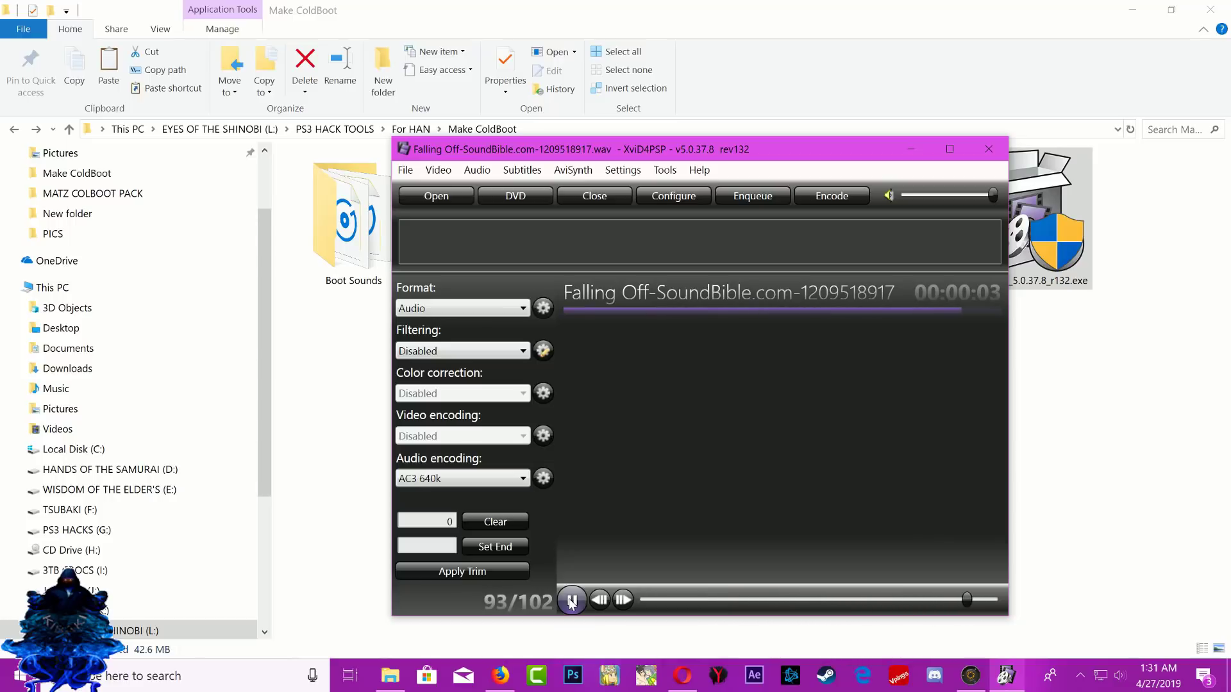
pyautogui.click(492, 548)
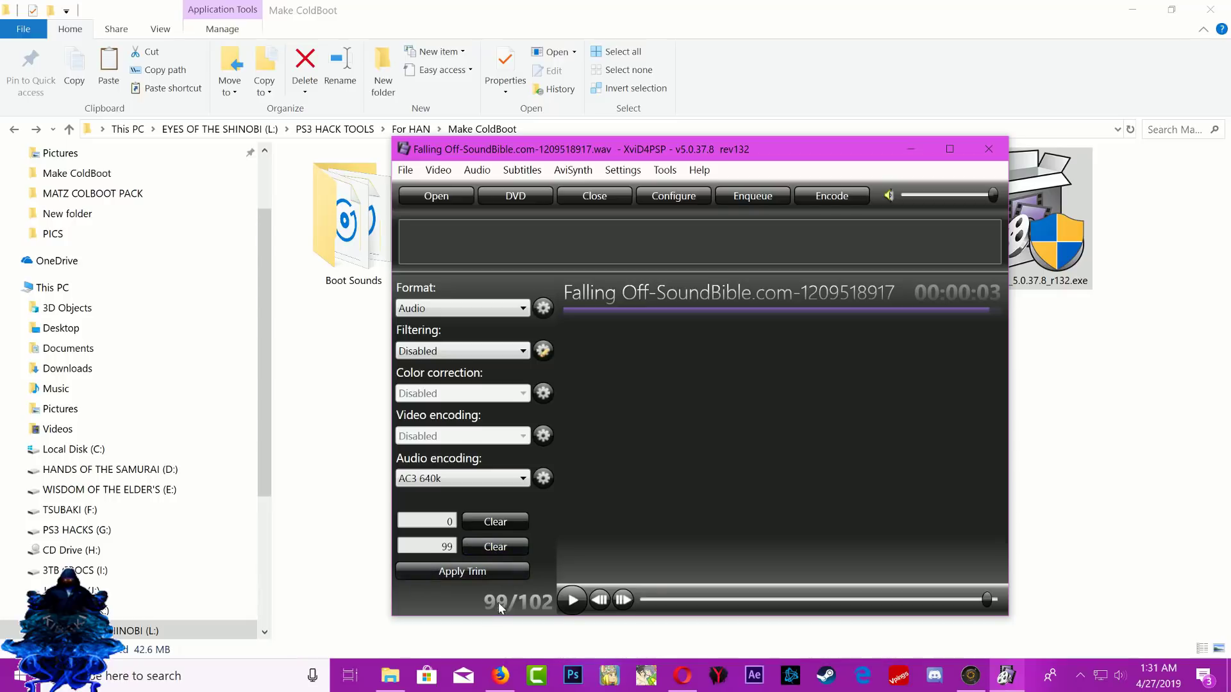
pyautogui.click(456, 572)
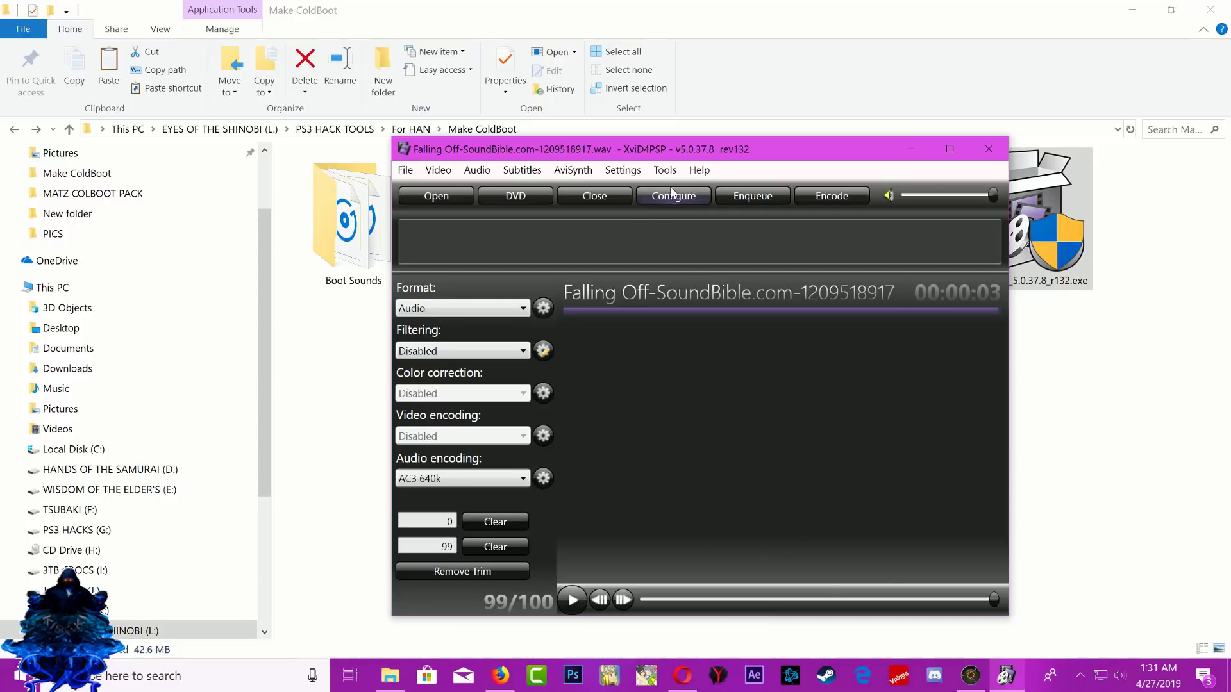
# Set the audio channels to Convert to 2ch Stereo and confirm the audio options
pyautogui.click(686, 199)
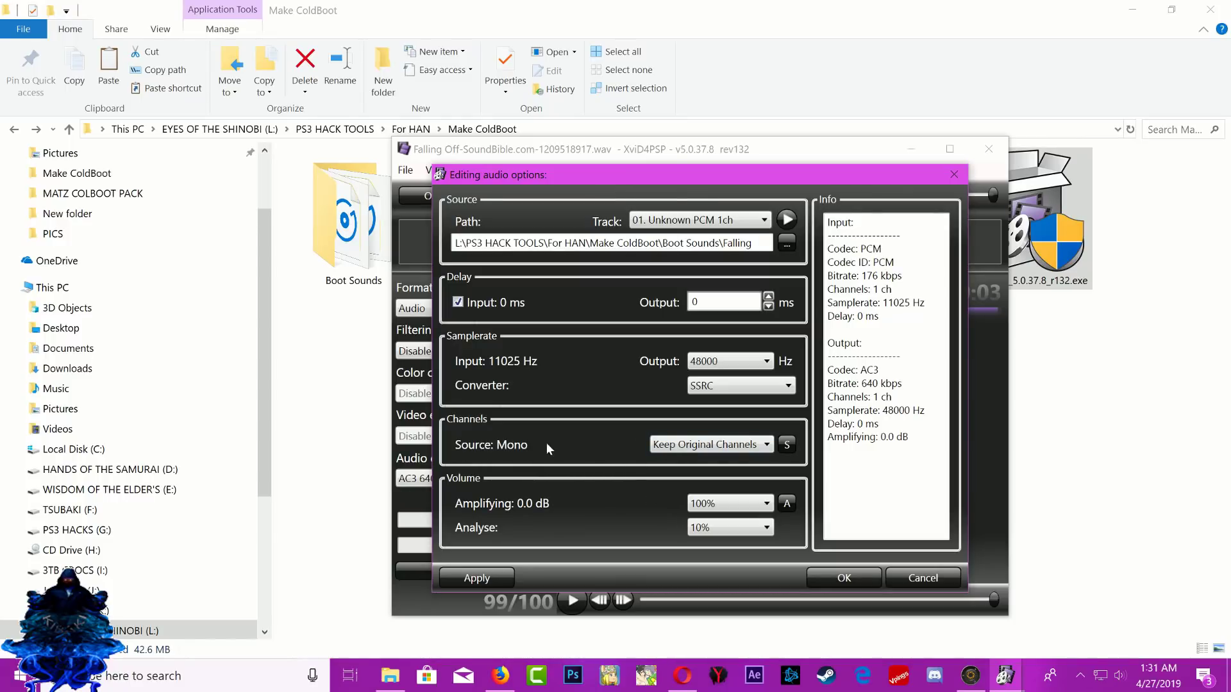
pyautogui.click(668, 445)
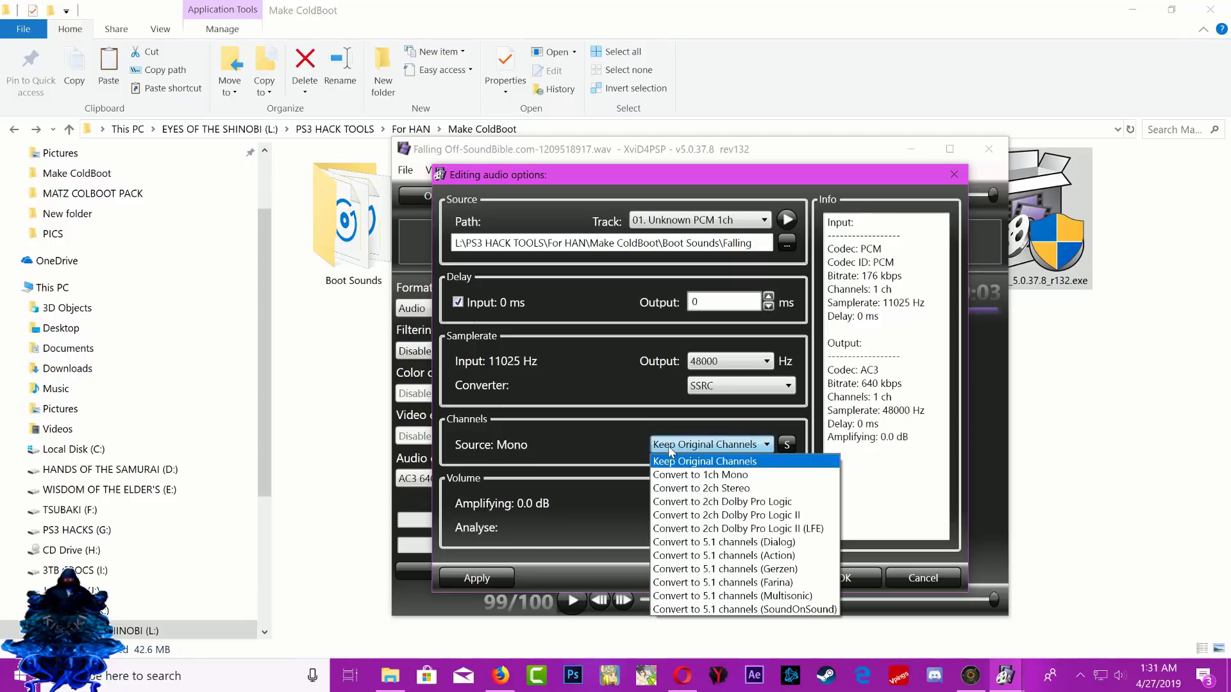
pyautogui.click(724, 489)
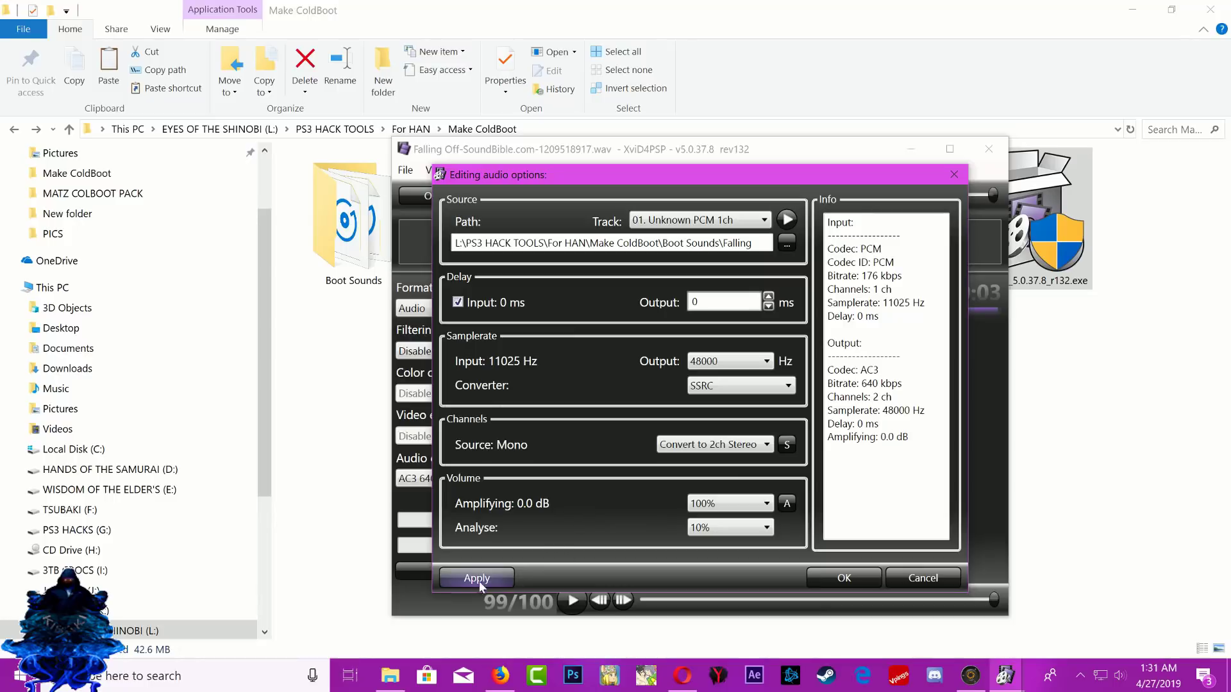
pyautogui.click(494, 575)
pyautogui.click(836, 582)
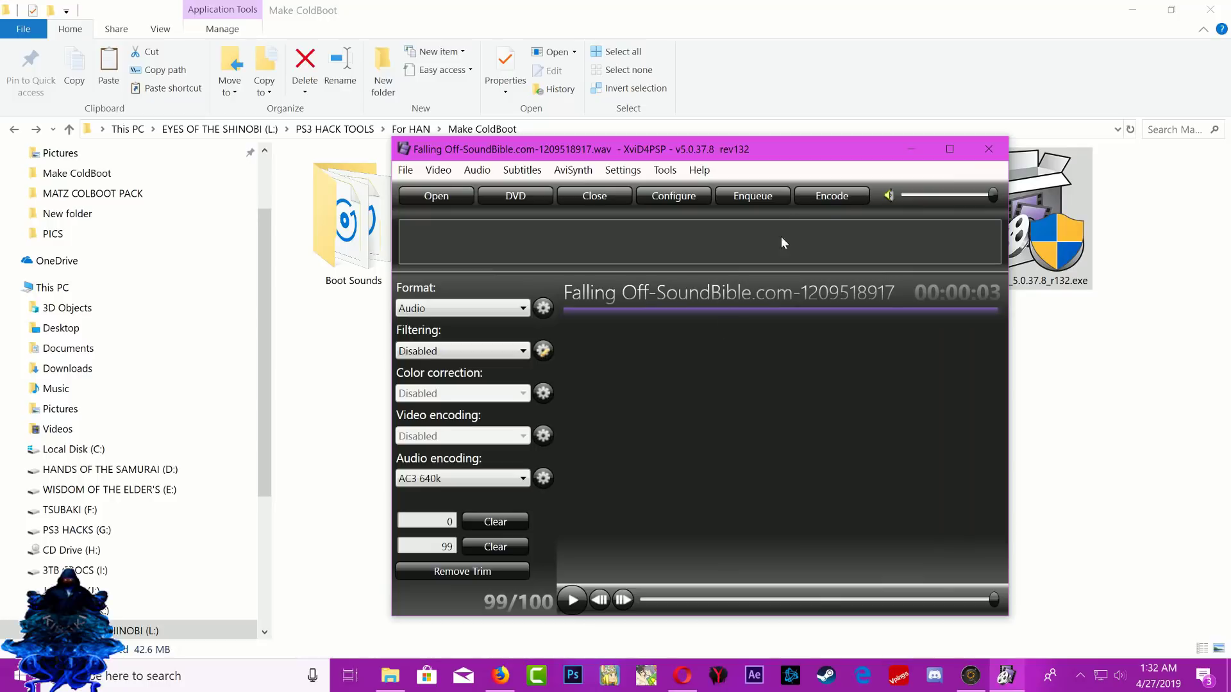
# Start the AC3 encode and copy 'coldboot_stereo' from Coldboot Rename.txt in Notepad
pyautogui.click(823, 198)
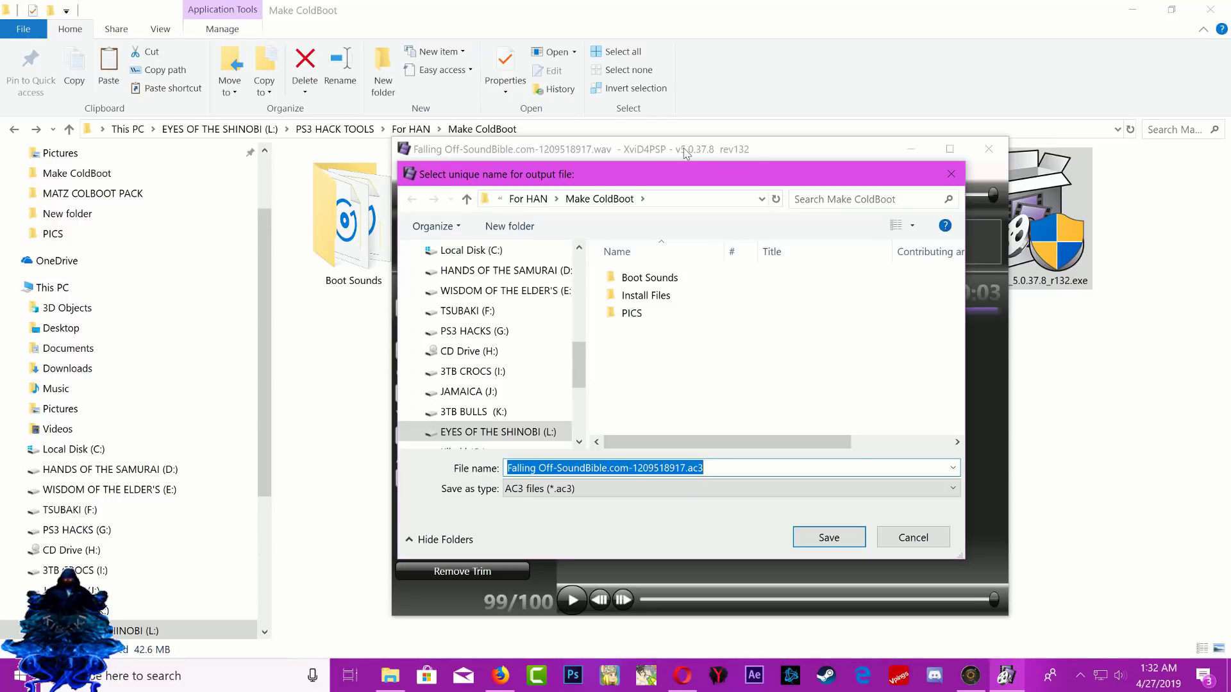
pyautogui.click(722, 84)
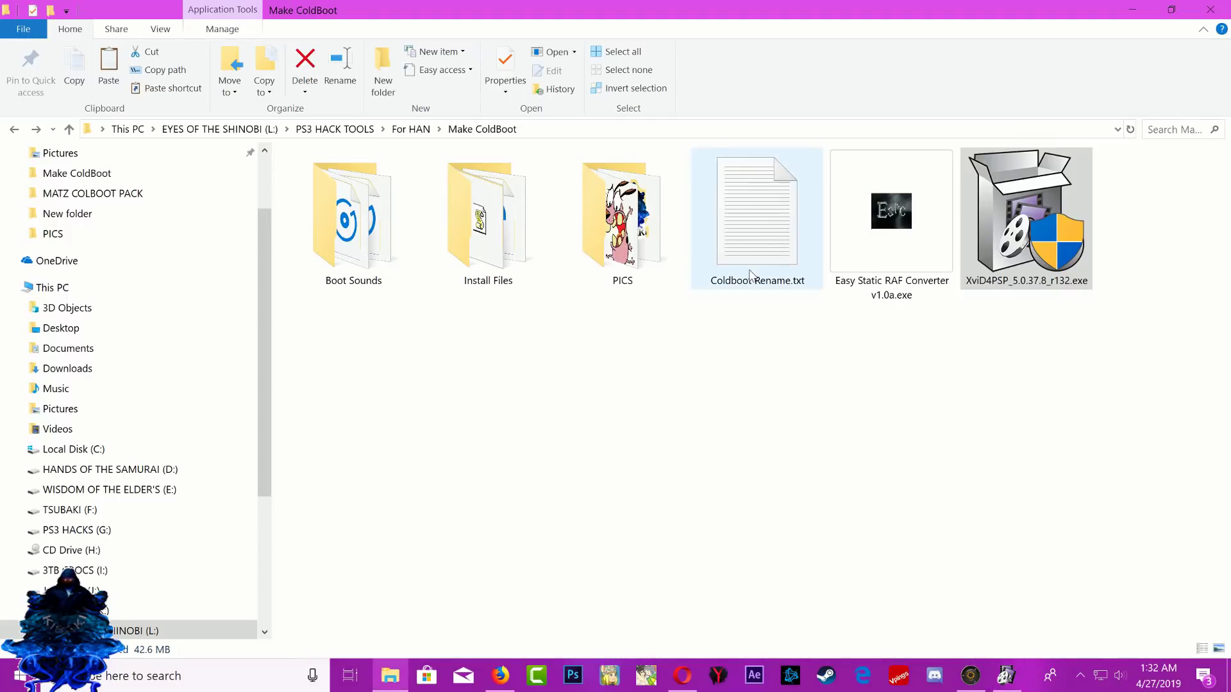
pyautogui.doubleClick(775, 259)
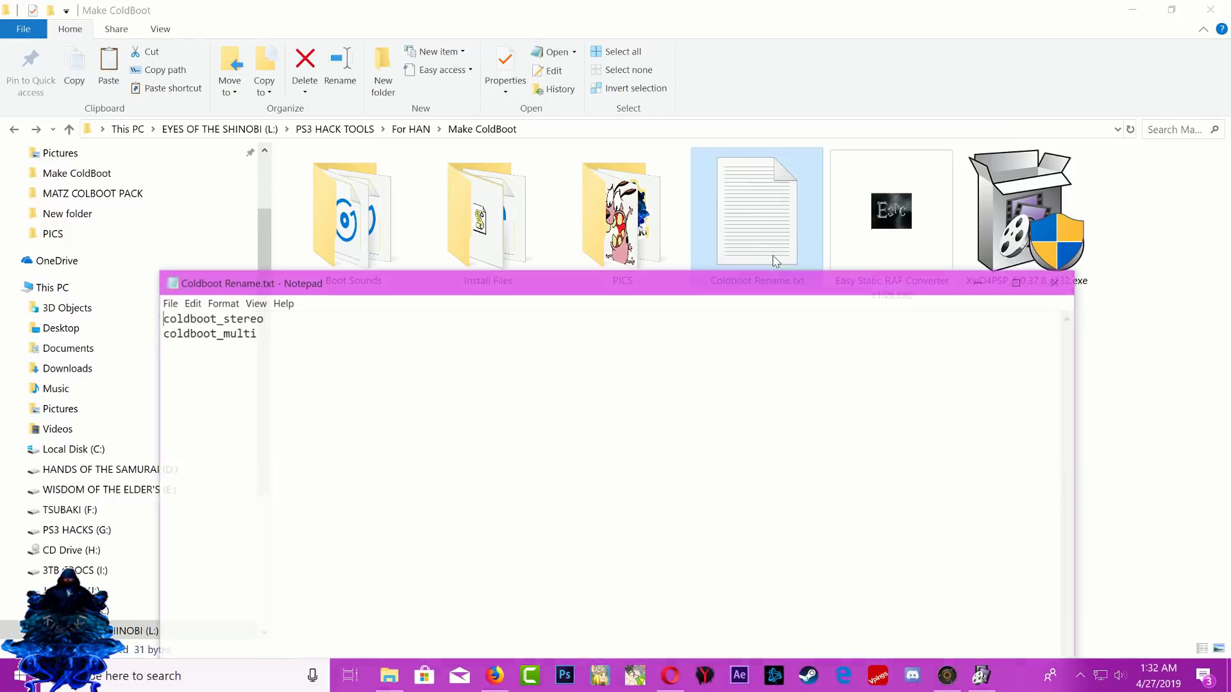
pyautogui.hotkey('shift', 'Left')
pyautogui.hotkey('shift', 'Left')
pyautogui.hotkey('shift', 'Left')
pyautogui.hotkey('shift', 'Left')
pyautogui.hotkey('shift', 'Left')
pyautogui.hotkey('shift', 'Left')
pyautogui.hotkey('shift', 'Left')
pyautogui.hotkey('shift', 'Left')
pyautogui.hotkey('shift', 'Left')
pyautogui.hotkey('shift', 'Left')
pyautogui.hotkey('shift', 'Left')
pyautogui.hotkey('shift', 'Left')
pyautogui.hotkey('shift', 'Left')
pyautogui.hotkey('shift', 'Left')
pyautogui.hotkey('shift', 'Left')
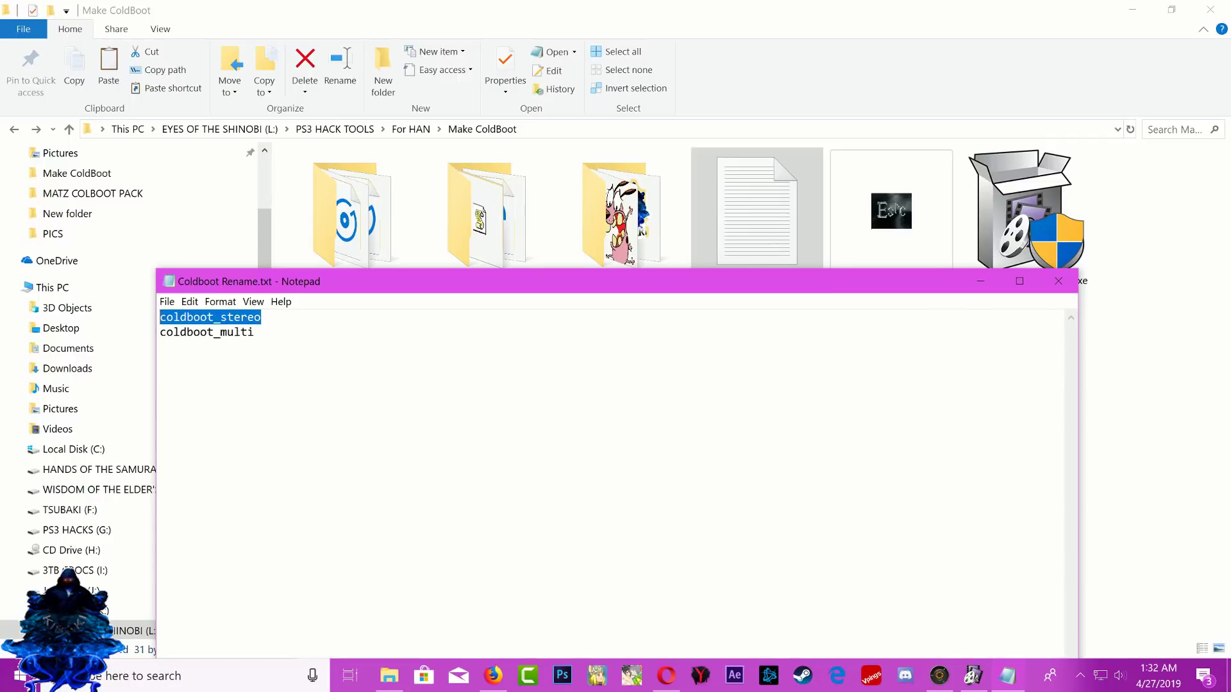
pyautogui.rightClick(182, 319)
pyautogui.click(216, 364)
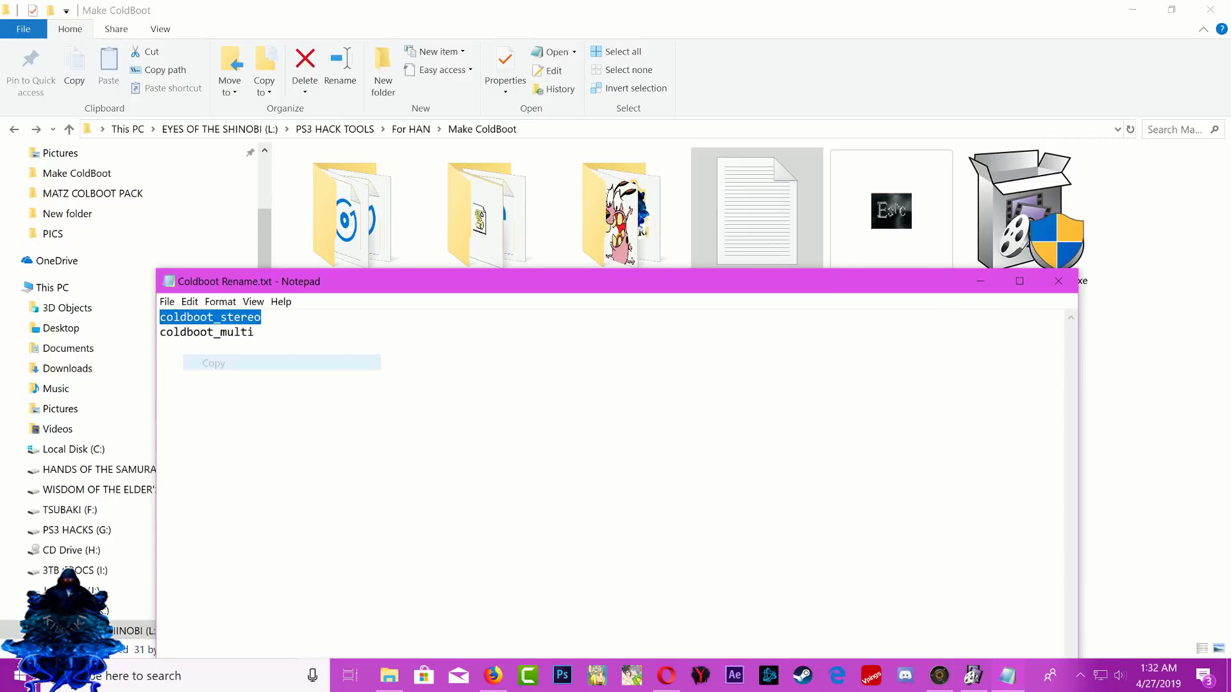
pyautogui.click(973, 676)
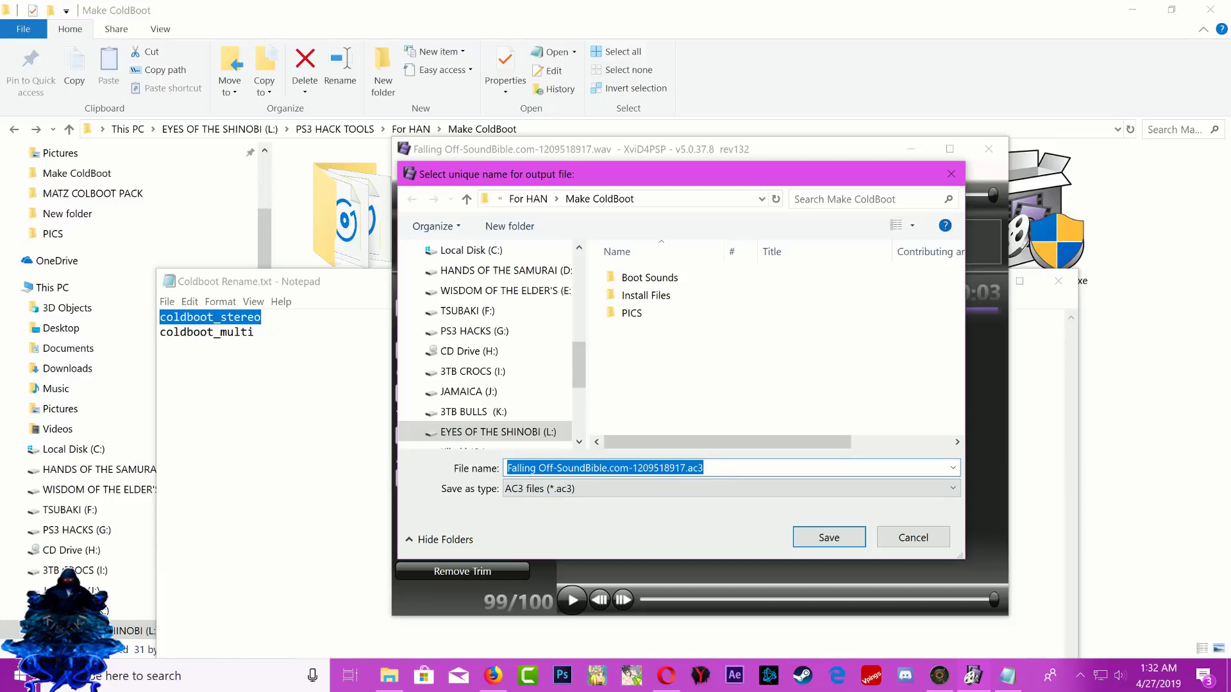
# Save the encode as coldboot_stereo.ac3 and close the finished report
pyautogui.rightClick(605, 471)
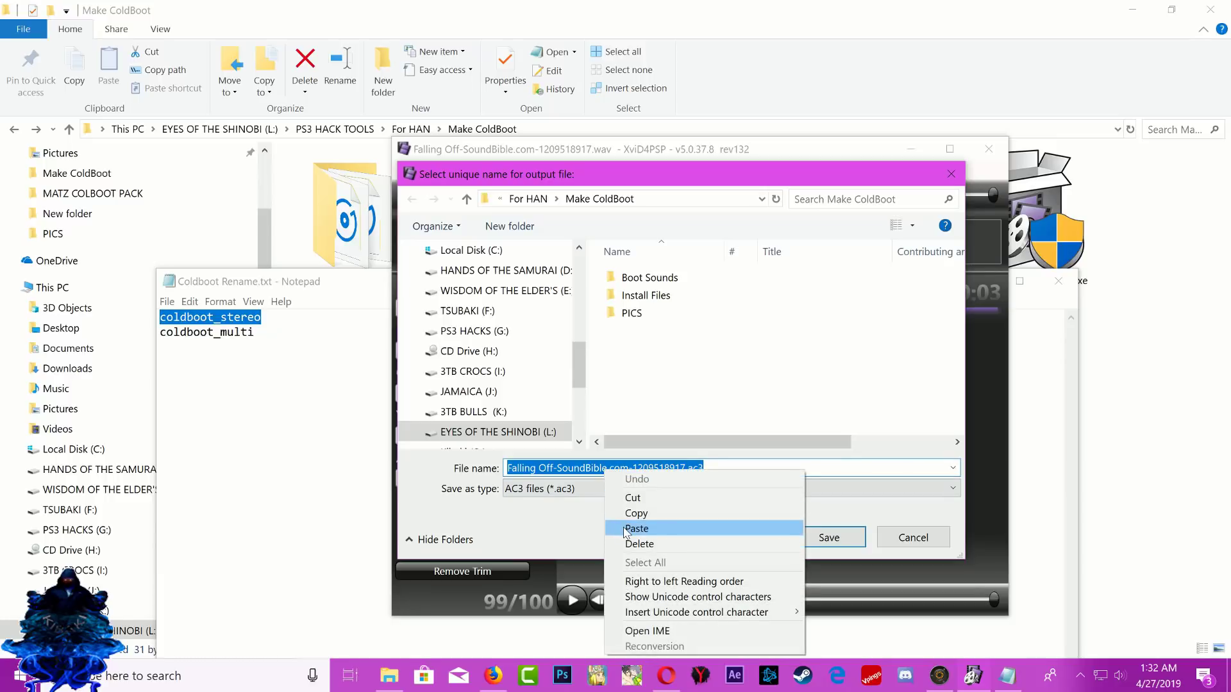
pyautogui.click(622, 527)
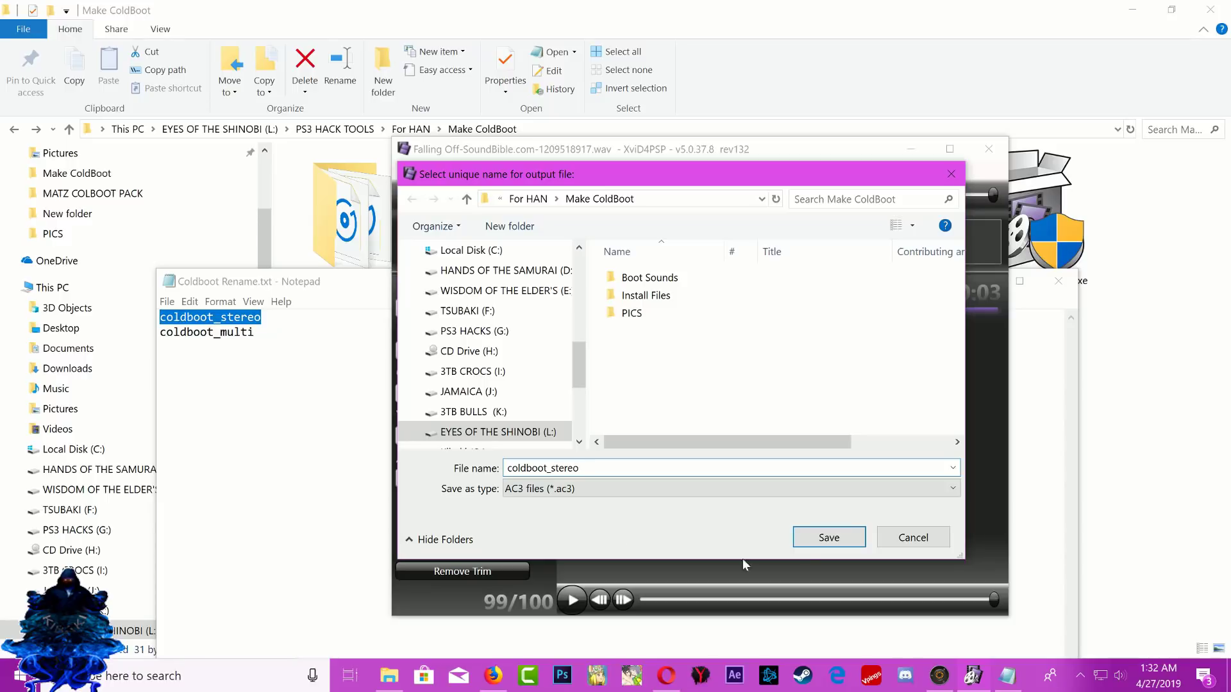
pyautogui.click(837, 540)
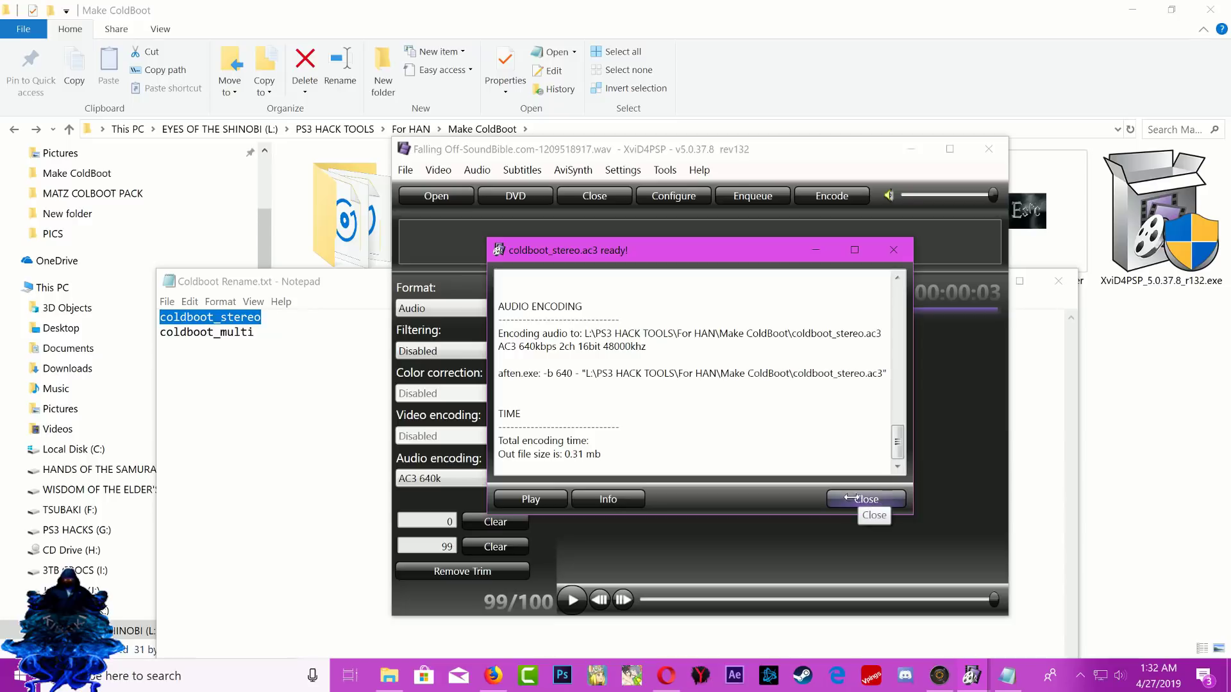
pyautogui.click(867, 499)
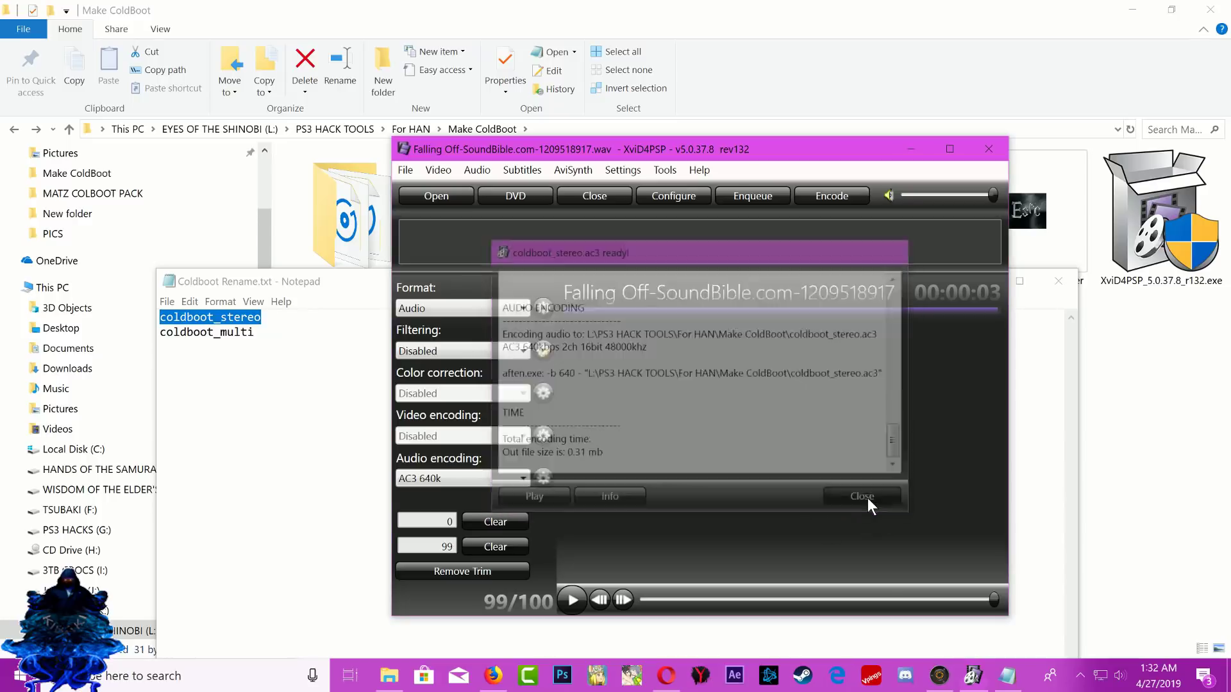
pyautogui.click(793, 70)
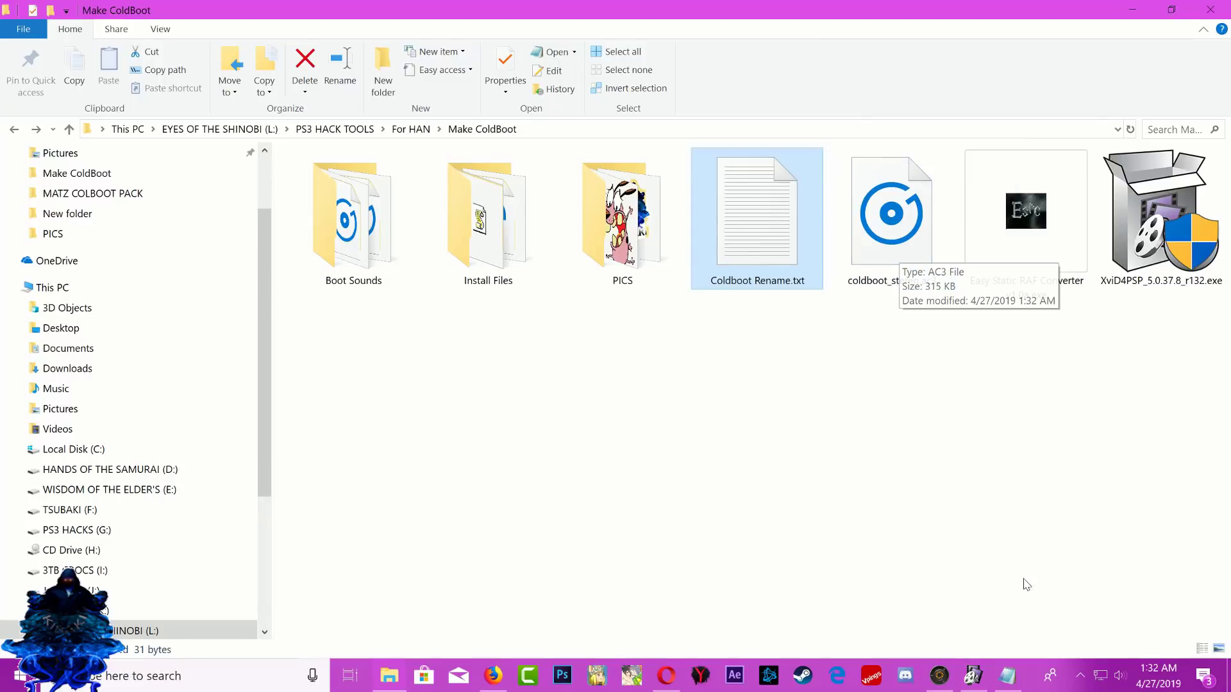
# Bring XviD4PSP back and reopen its audio encoding options
pyautogui.click(975, 676)
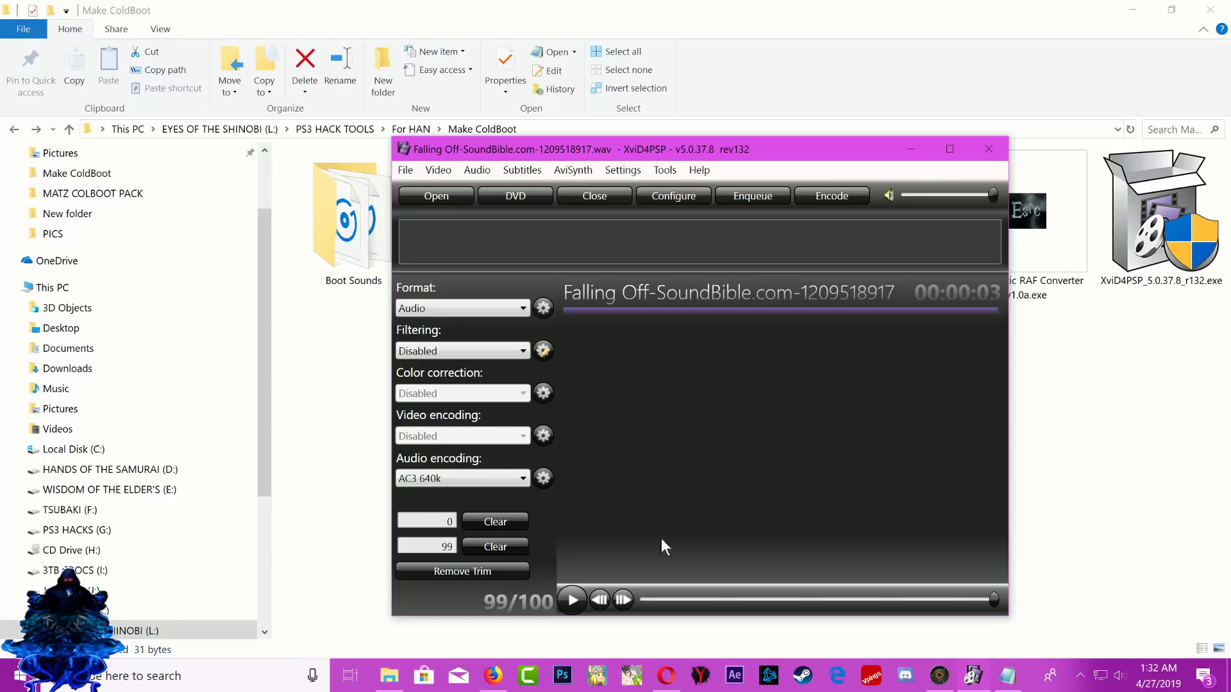
pyautogui.click(672, 198)
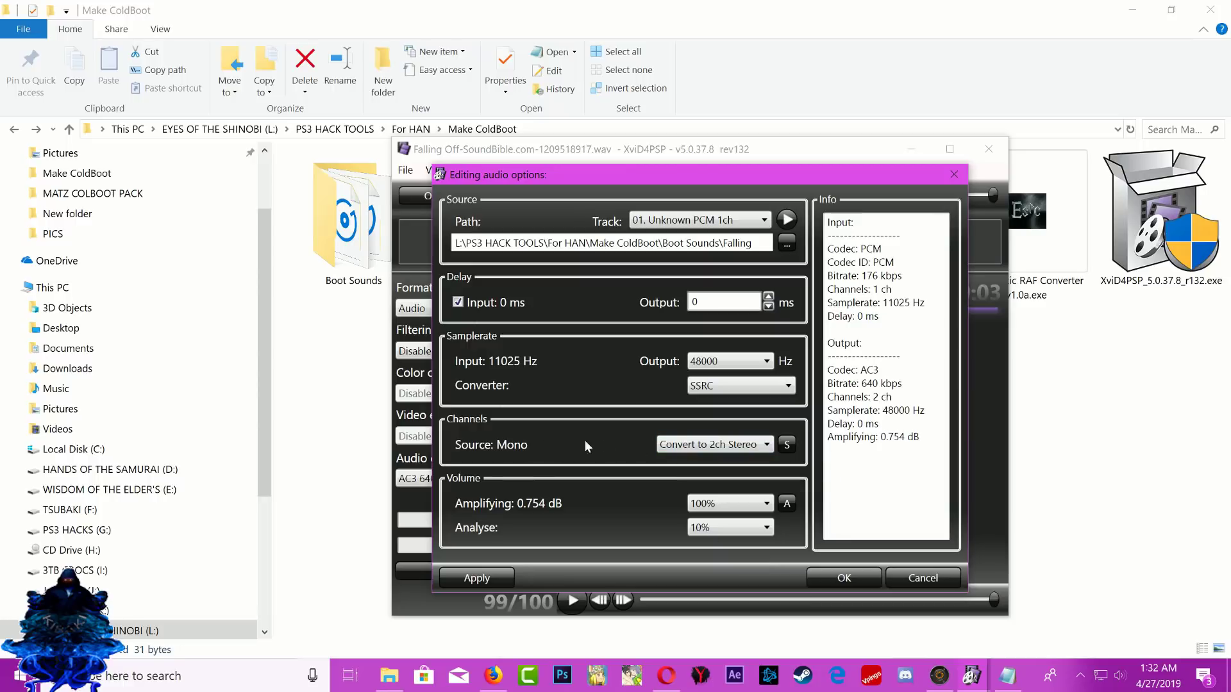
# Switch the channels to Convert to 5.1 channels (Multisonic), apply and confirm
pyautogui.click(683, 446)
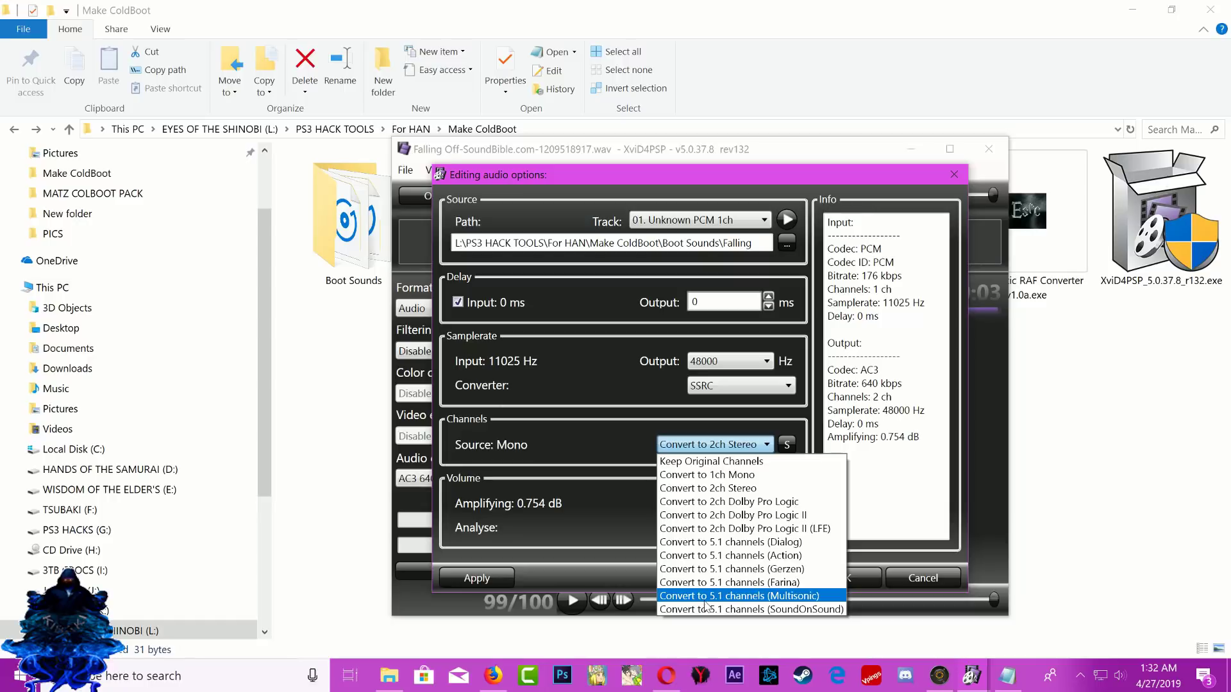
pyautogui.click(763, 596)
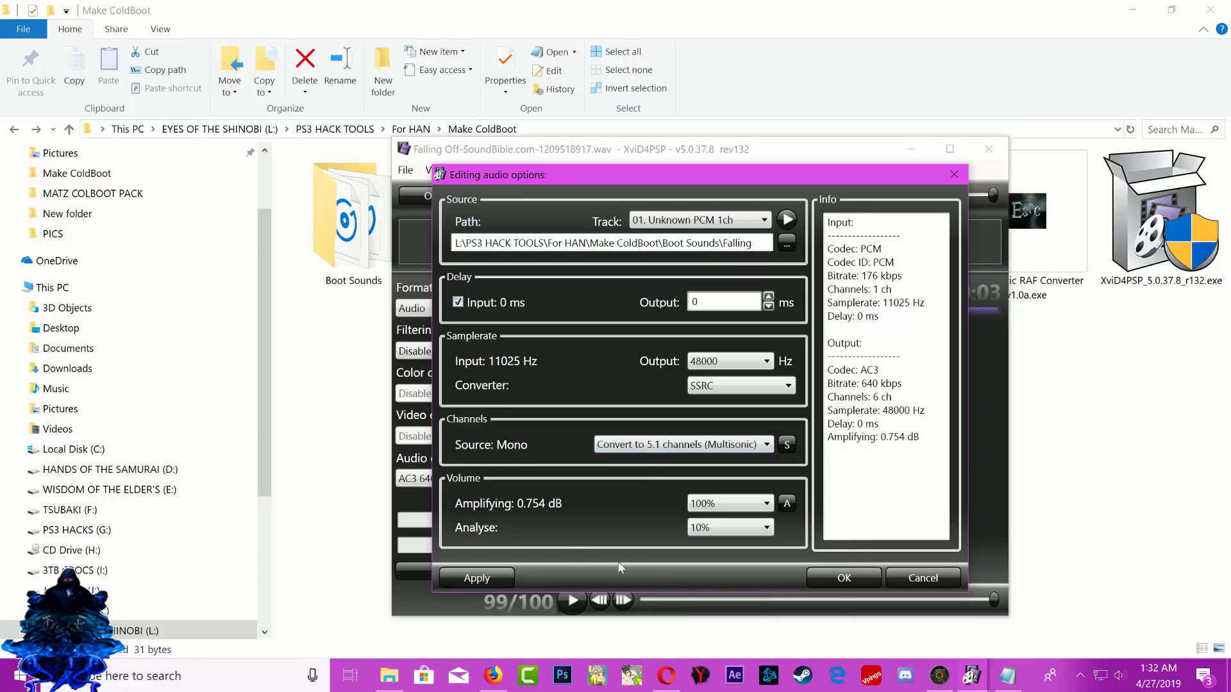
pyautogui.click(498, 572)
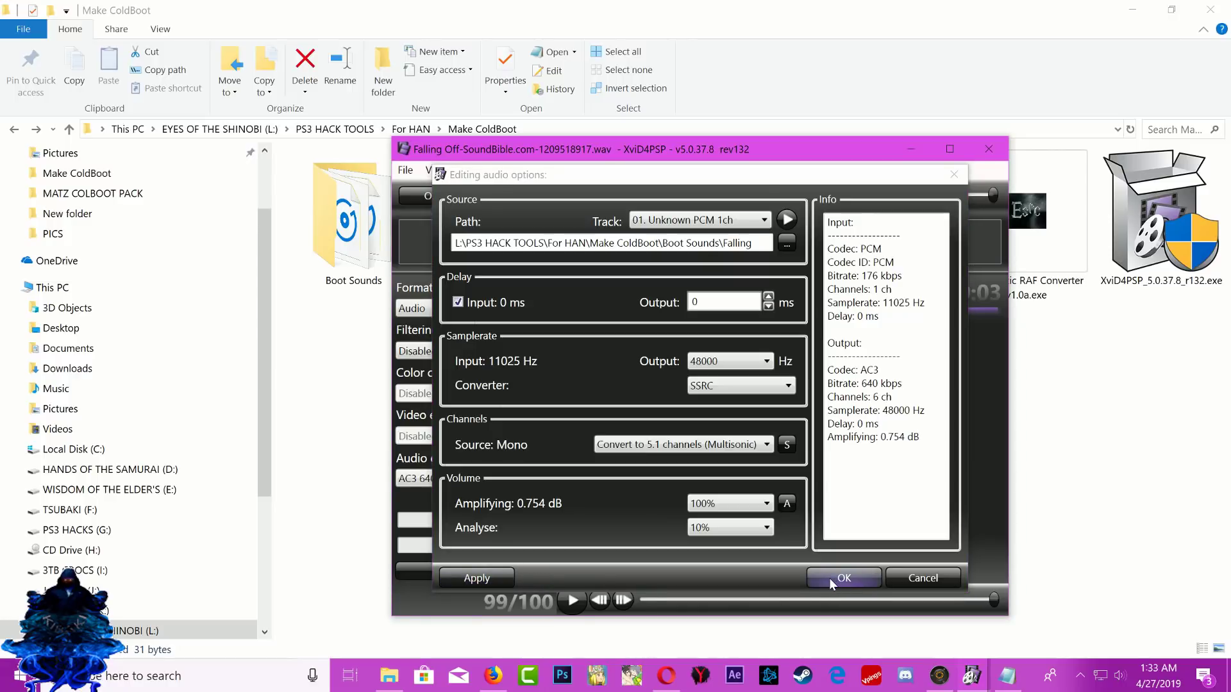
pyautogui.click(829, 578)
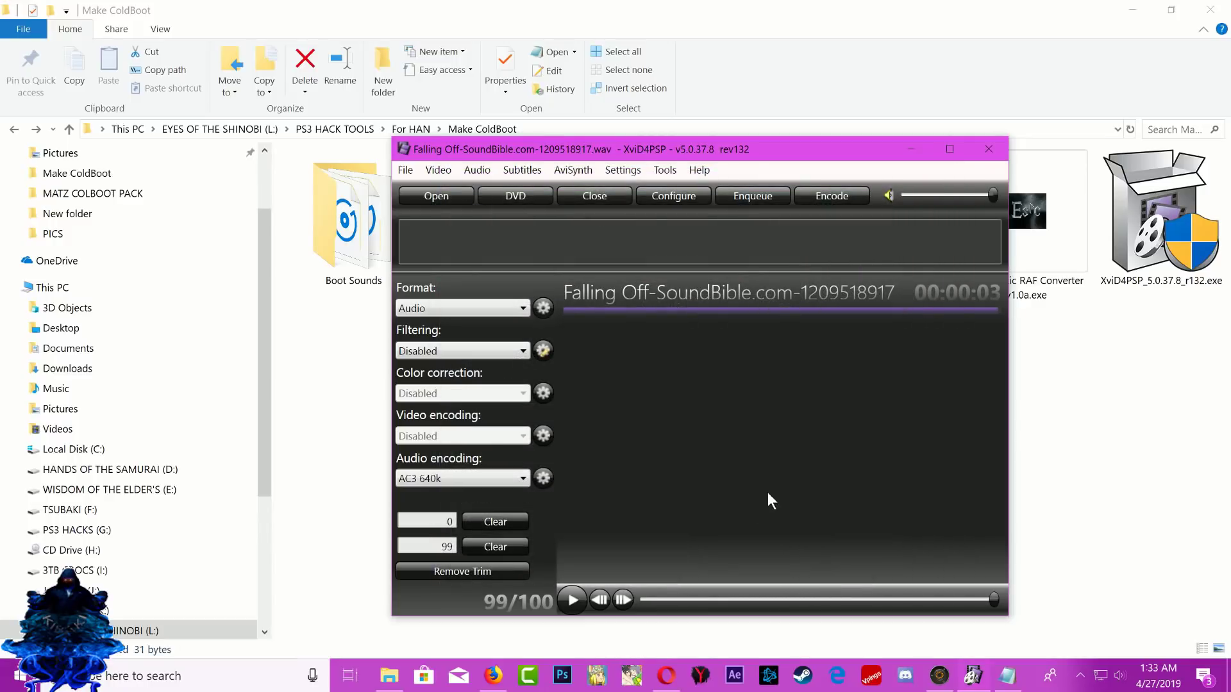
# Start the multichannel encode, copy 'coldboot_multi' from the rename notes, and close Notepad
pyautogui.click(833, 197)
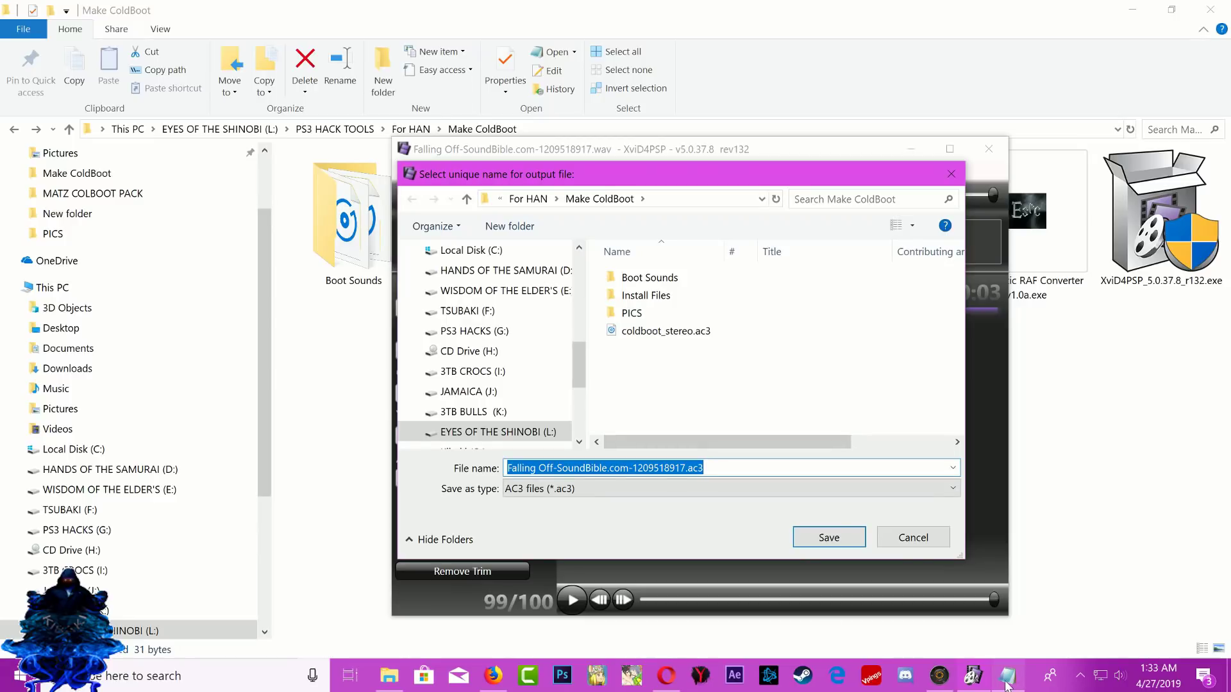
pyautogui.click(1008, 681)
pyautogui.moveTo(255, 332); pyautogui.dragTo(160, 332)
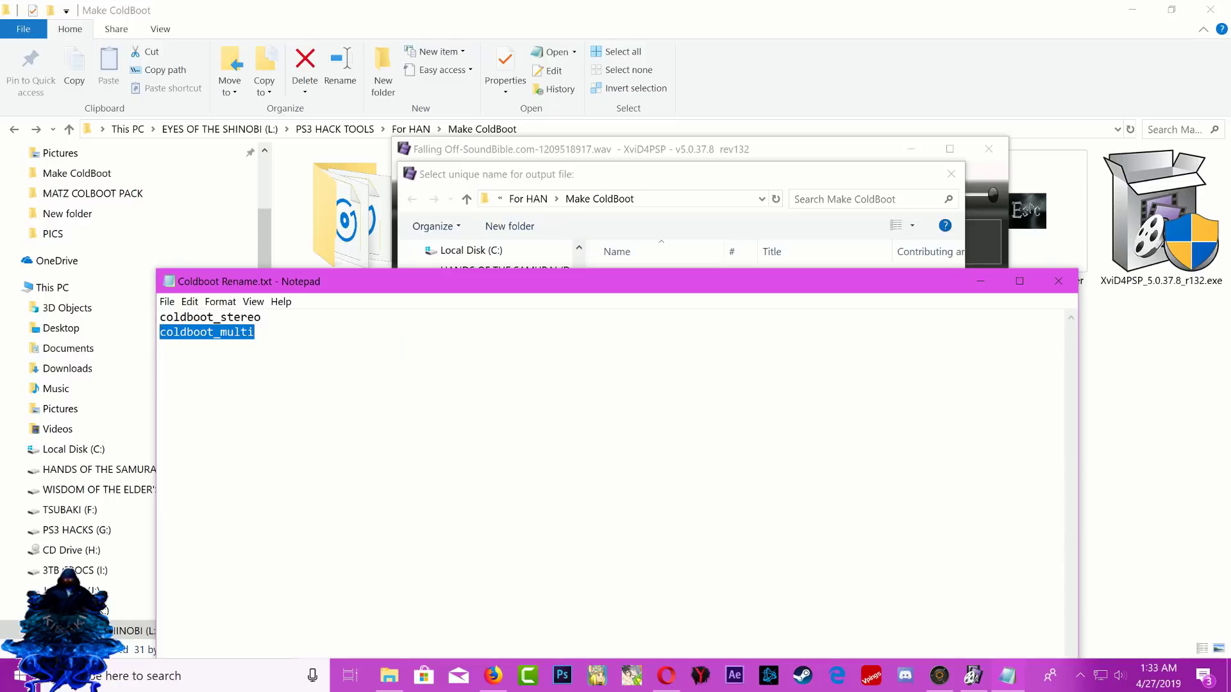
pyautogui.rightClick(177, 334)
pyautogui.click(199, 378)
pyautogui.click(1058, 281)
# Save the output as coldboot_multi.ac3 and dismiss the AviSynth error report
pyautogui.click(654, 475)
pyautogui.hotkey('ctrl', 'a')
pyautogui.rightClick(655, 471)
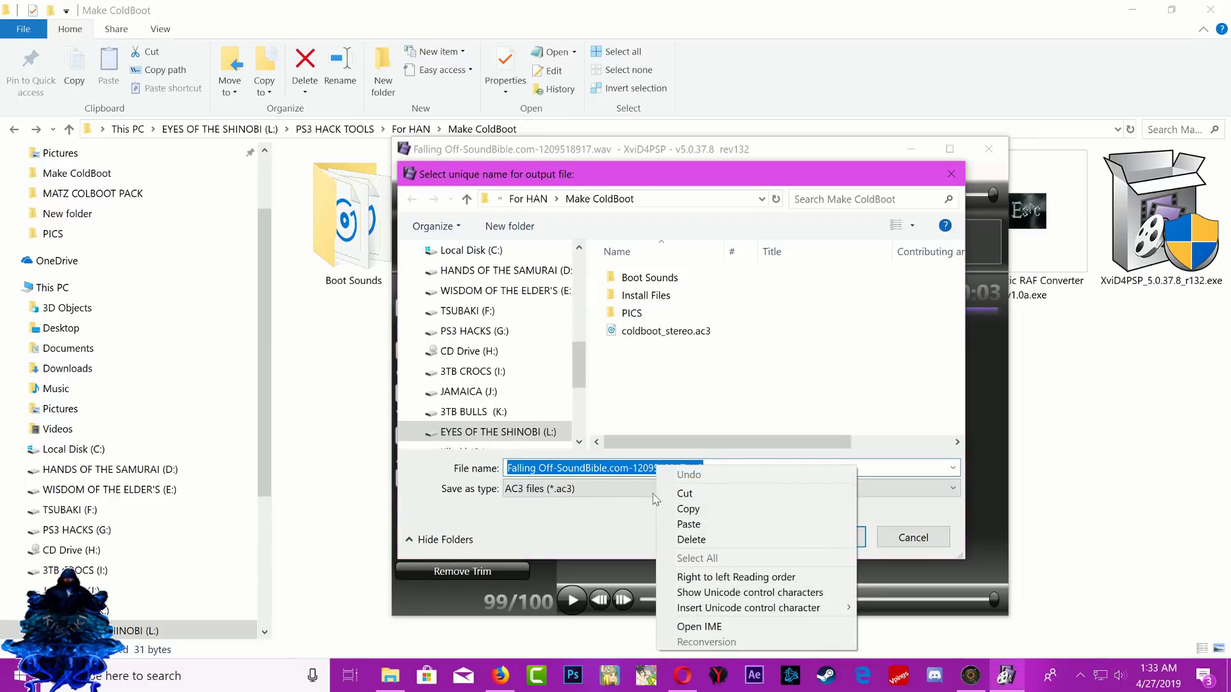
pyautogui.click(681, 524)
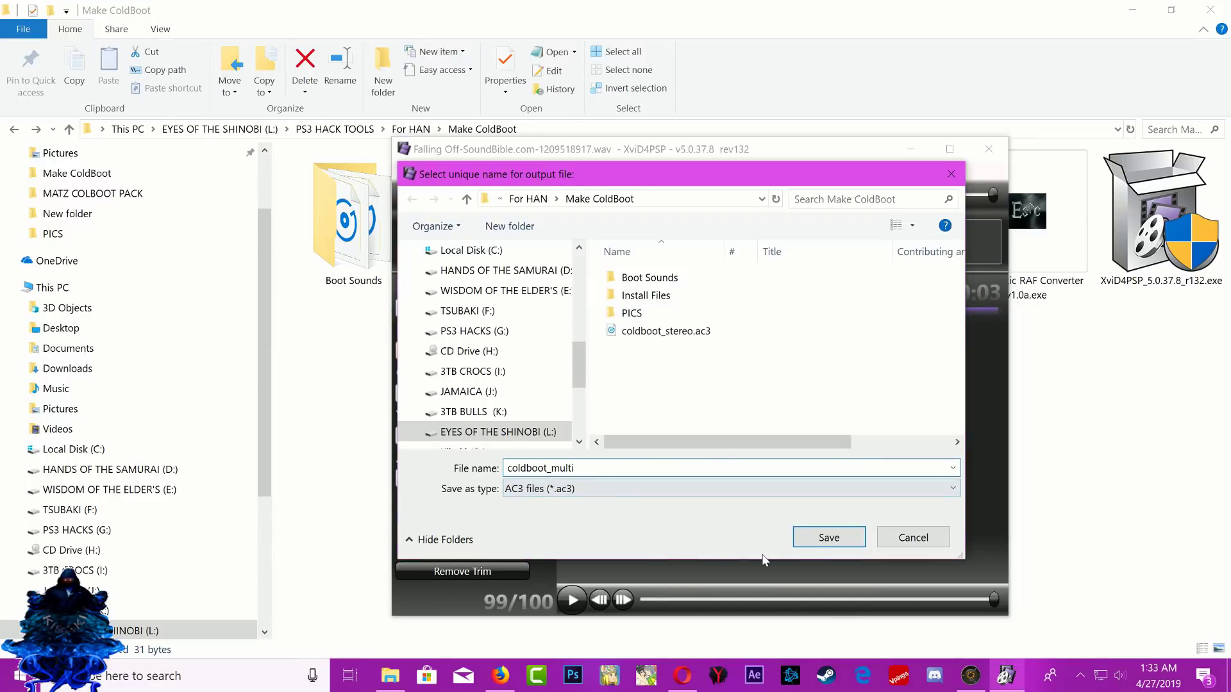
pyautogui.press('Tab')
pyautogui.hotkey('shift', 'Tab')
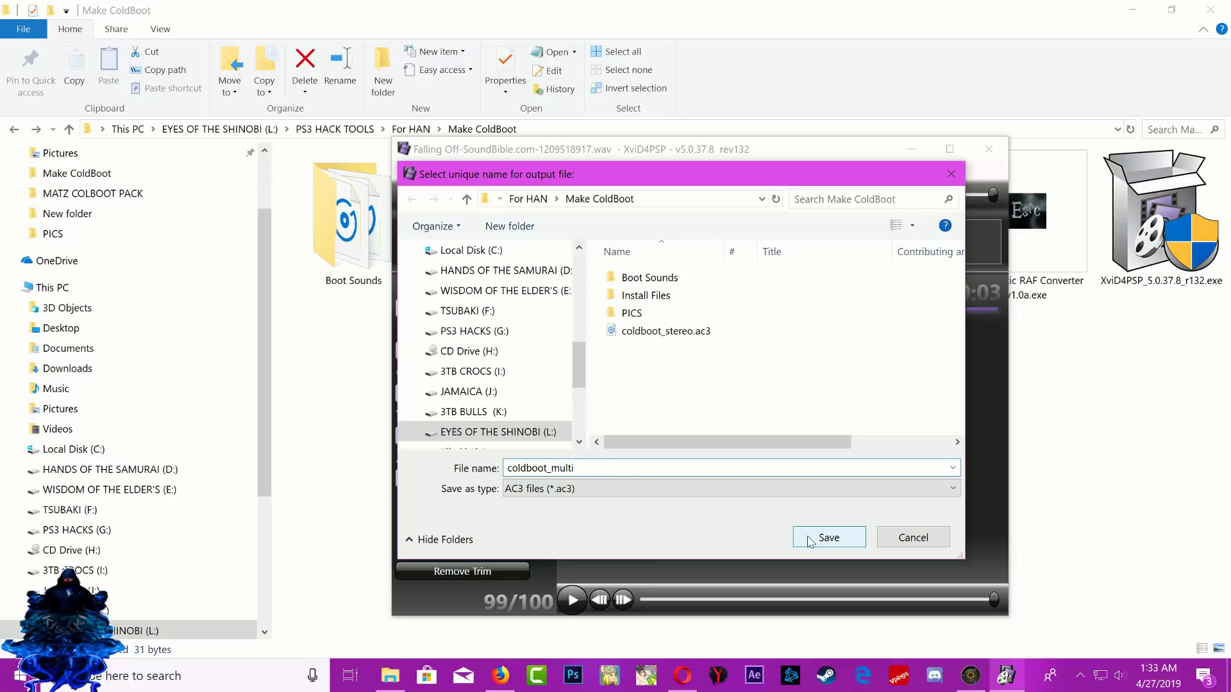
pyautogui.click(827, 538)
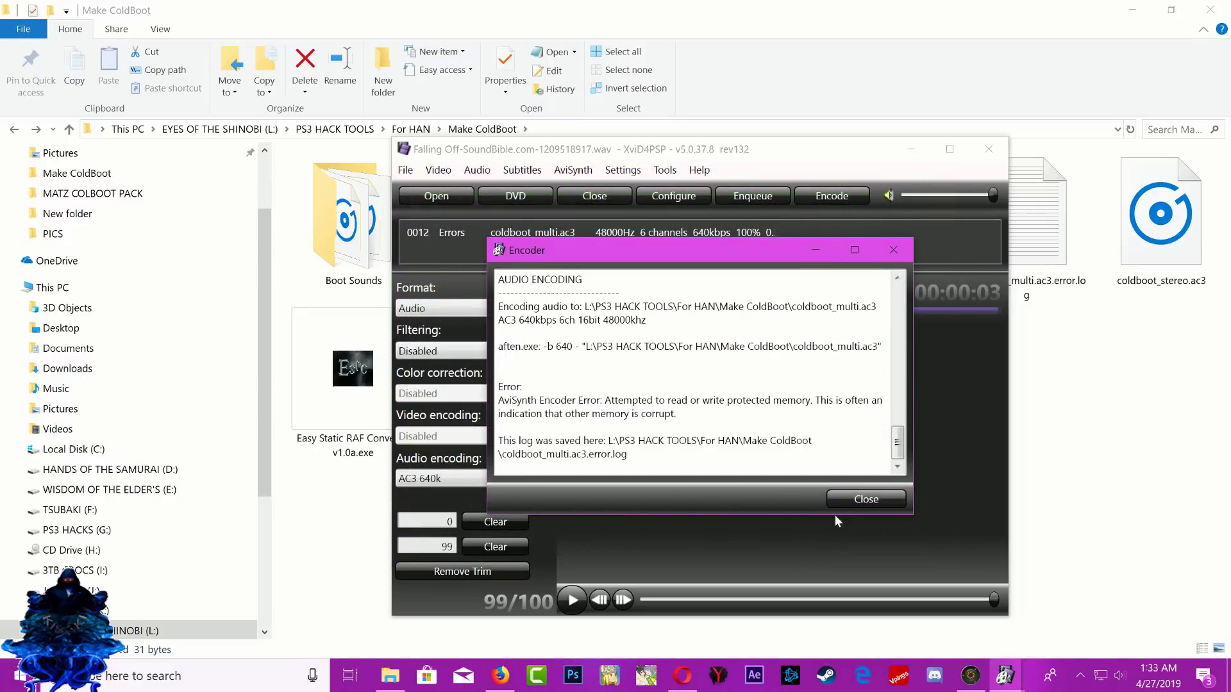
pyautogui.click(870, 500)
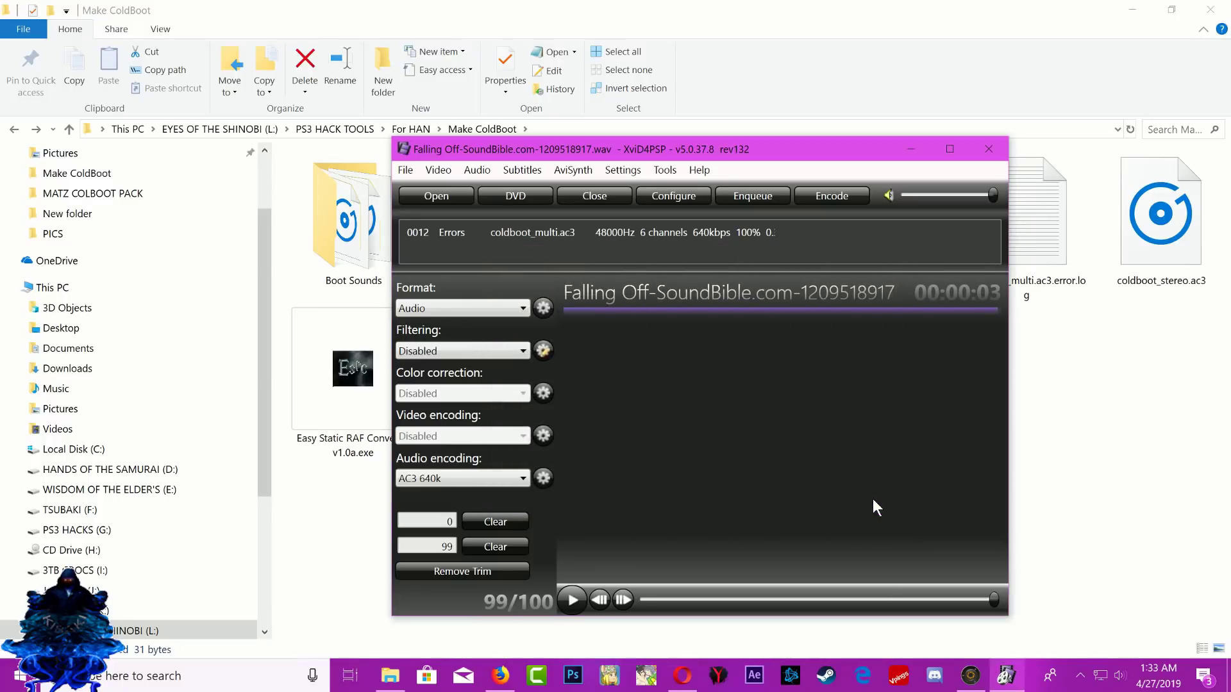
# Close XviD4PSP and cut coldboot_stereo.ac3 and coldboot_multi.ac3
pyautogui.click(989, 150)
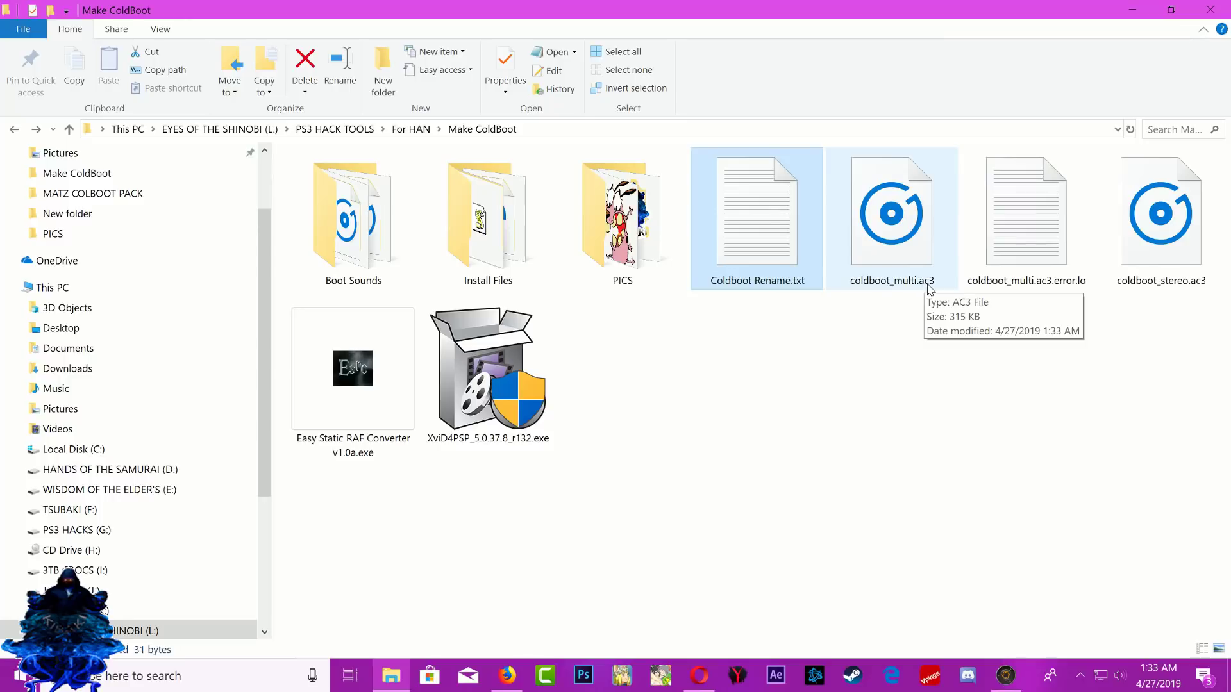
pyautogui.click(1176, 285)
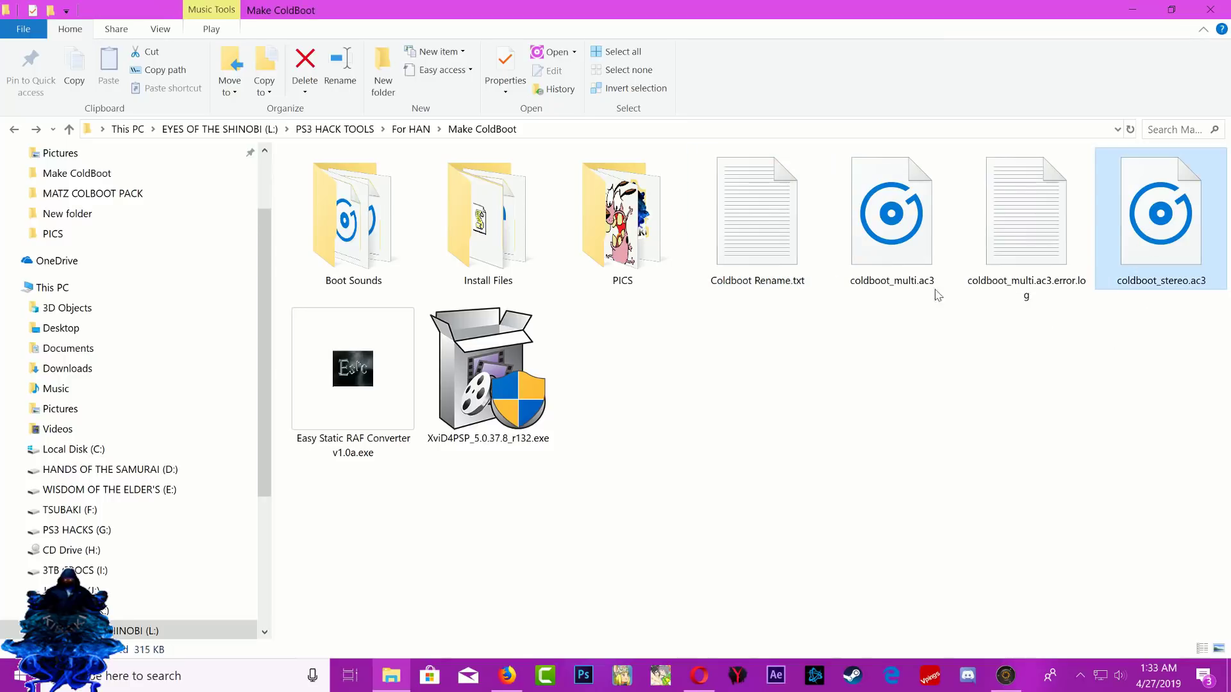
pyautogui.keyDown('ctrl'); pyautogui.click(917, 238); pyautogui.keyUp('ctrl')
pyautogui.rightClick(909, 214)
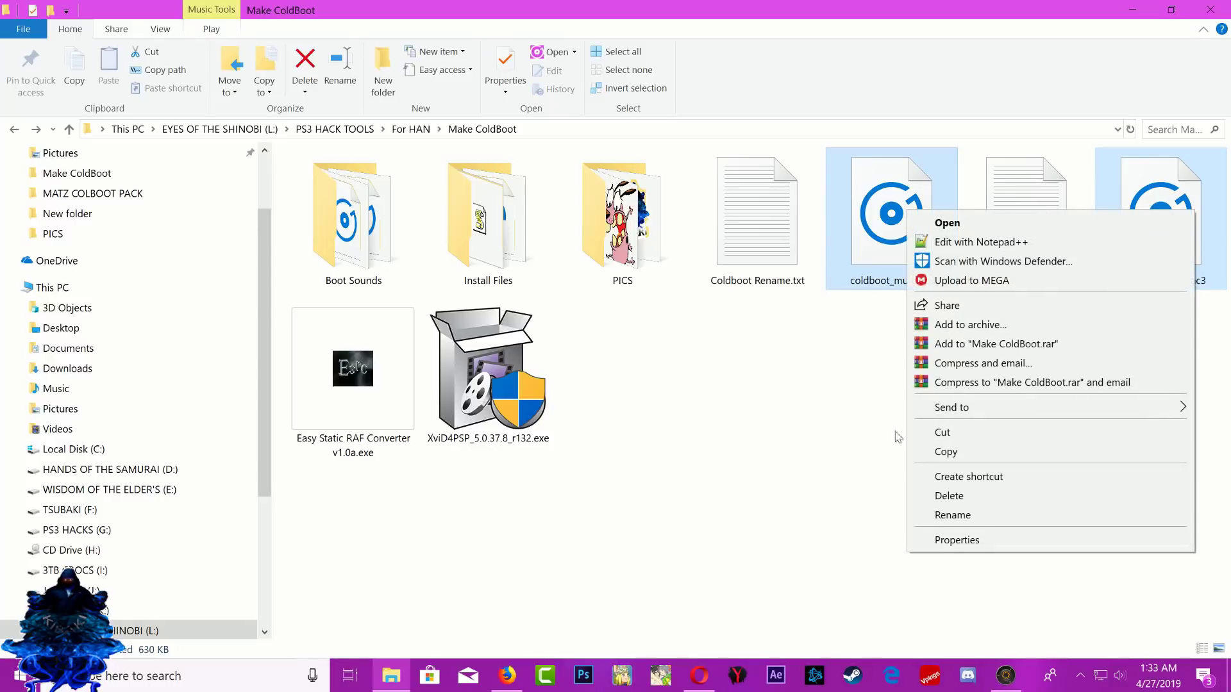
pyautogui.click(944, 433)
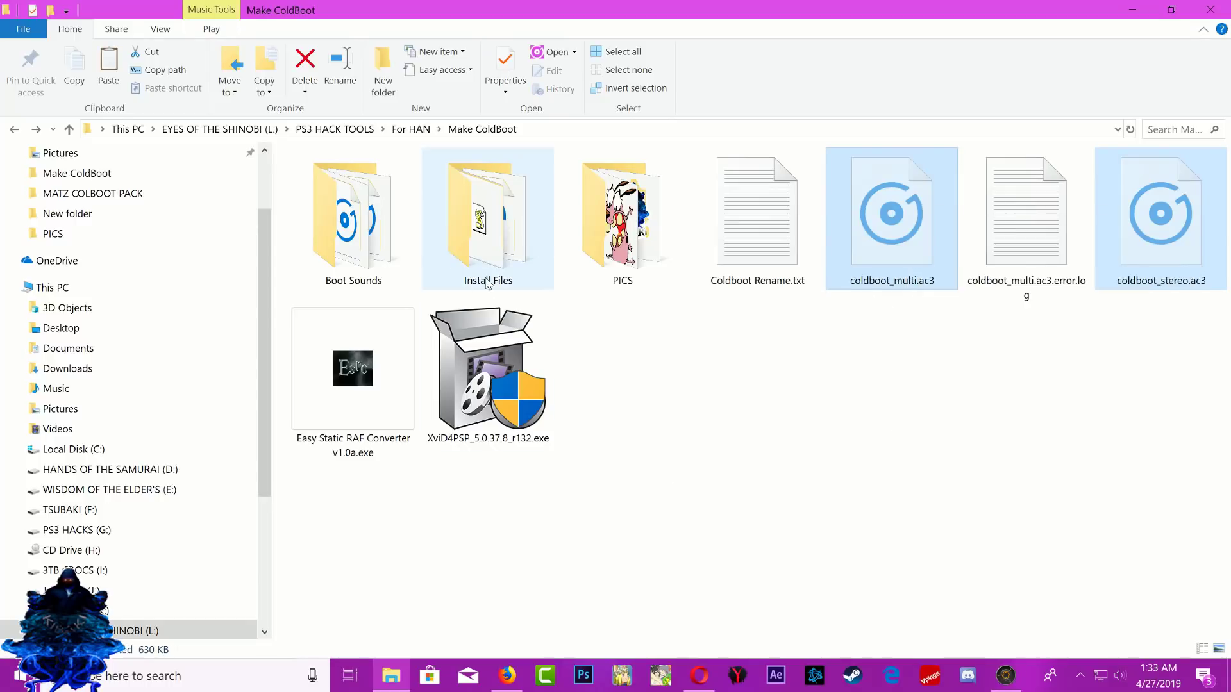
# Paste both AC3 files into Install Files and return to Make ColdBoot
pyautogui.doubleClick(483, 254)
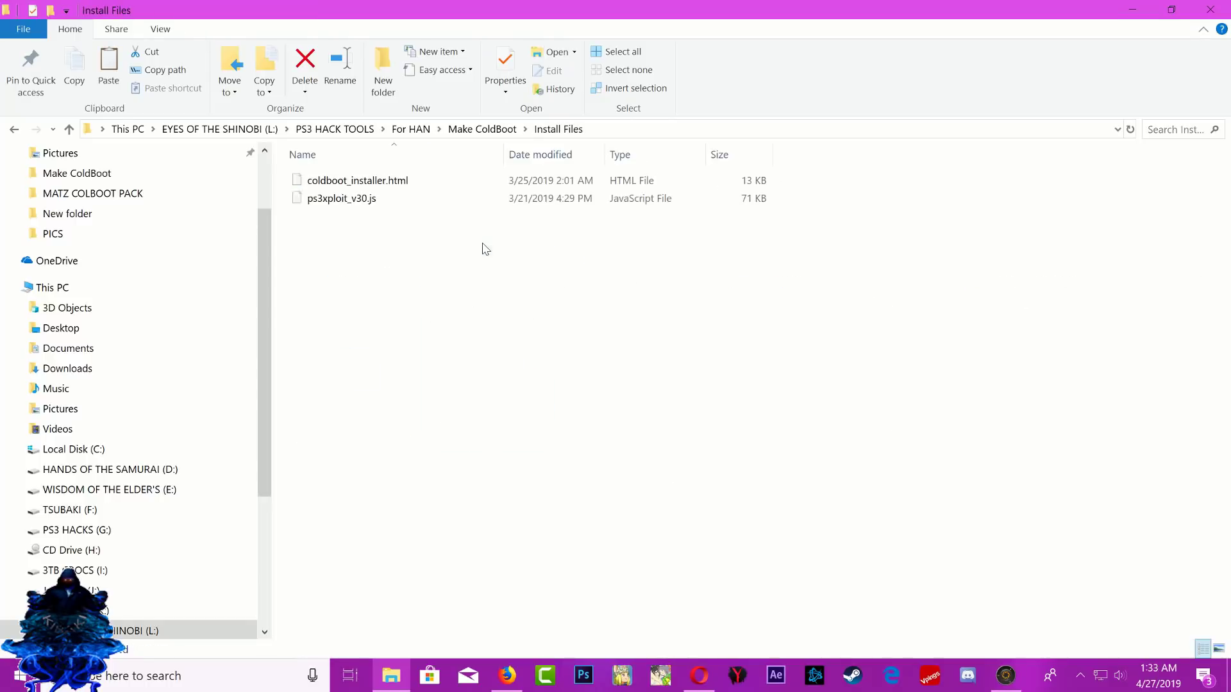
pyautogui.rightClick(465, 324)
pyautogui.click(502, 444)
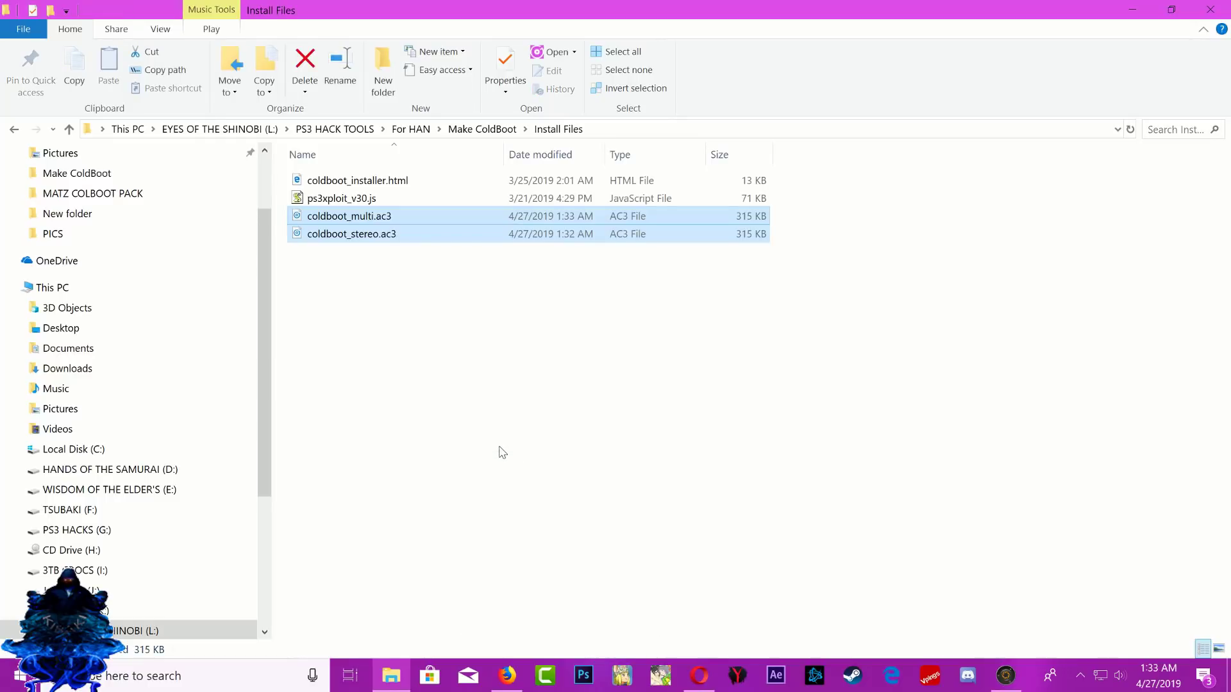
pyautogui.click(474, 359)
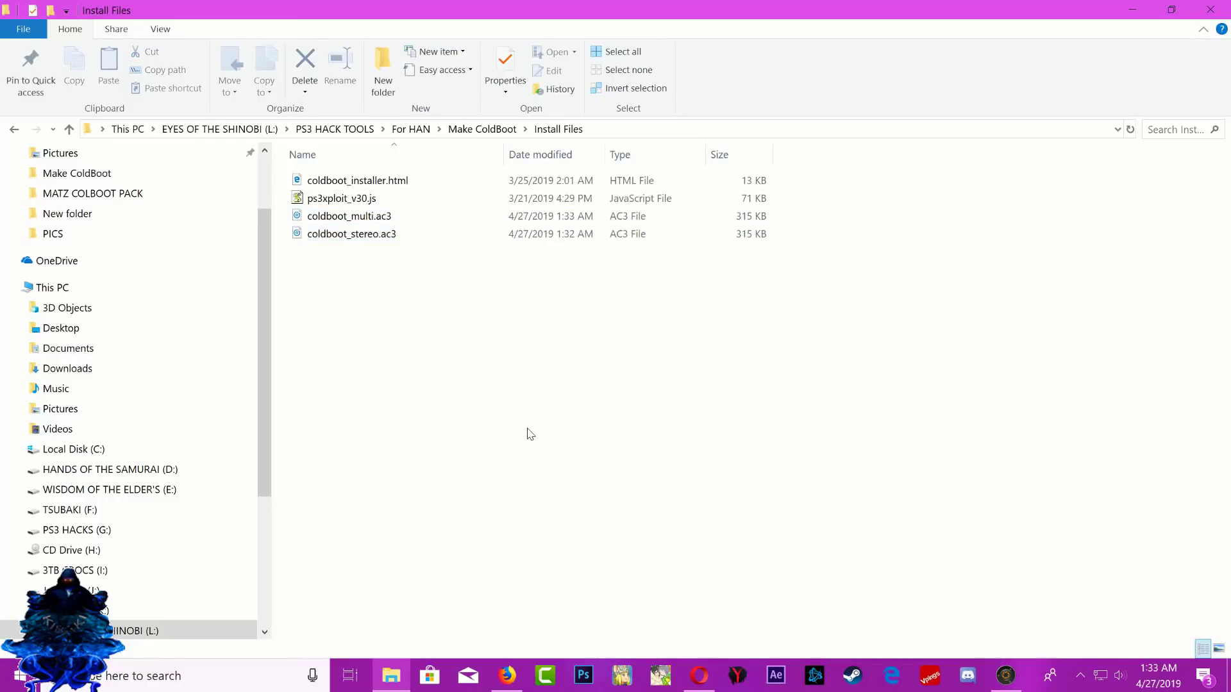
pyautogui.click(14, 130)
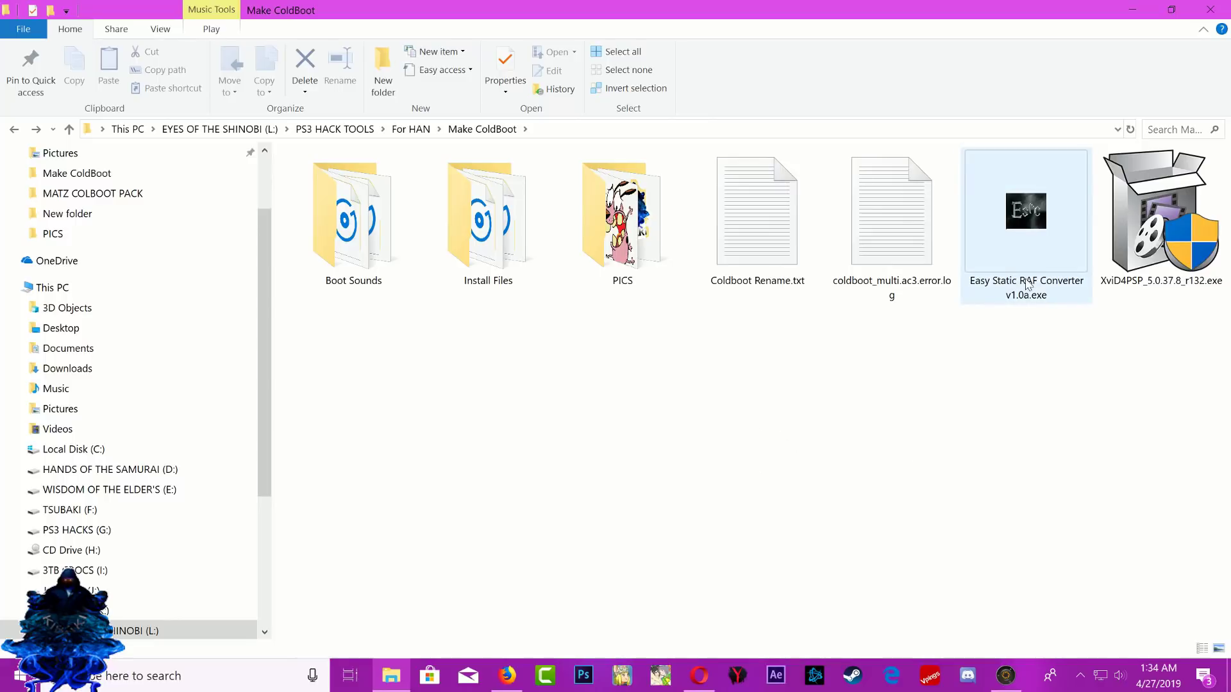
# Launch Easy Static RAF Converter v1.0a and load Courage004.png from the PICS folder
pyautogui.rightClick(1026, 218)
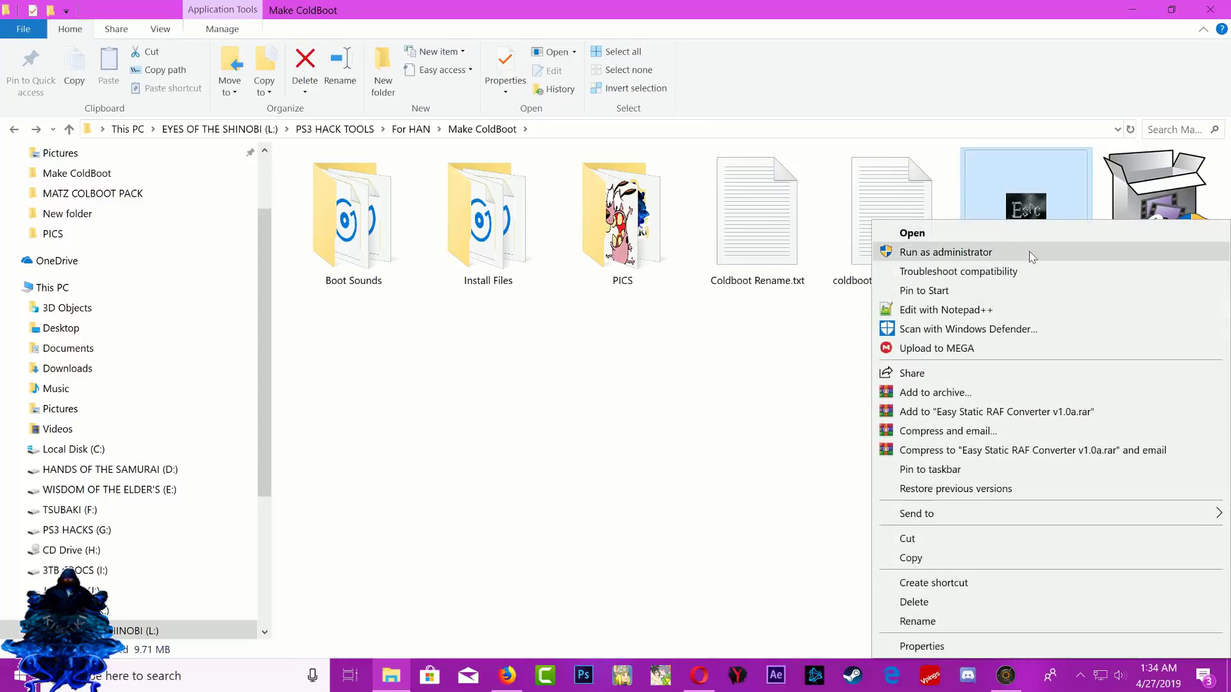
pyautogui.click(969, 235)
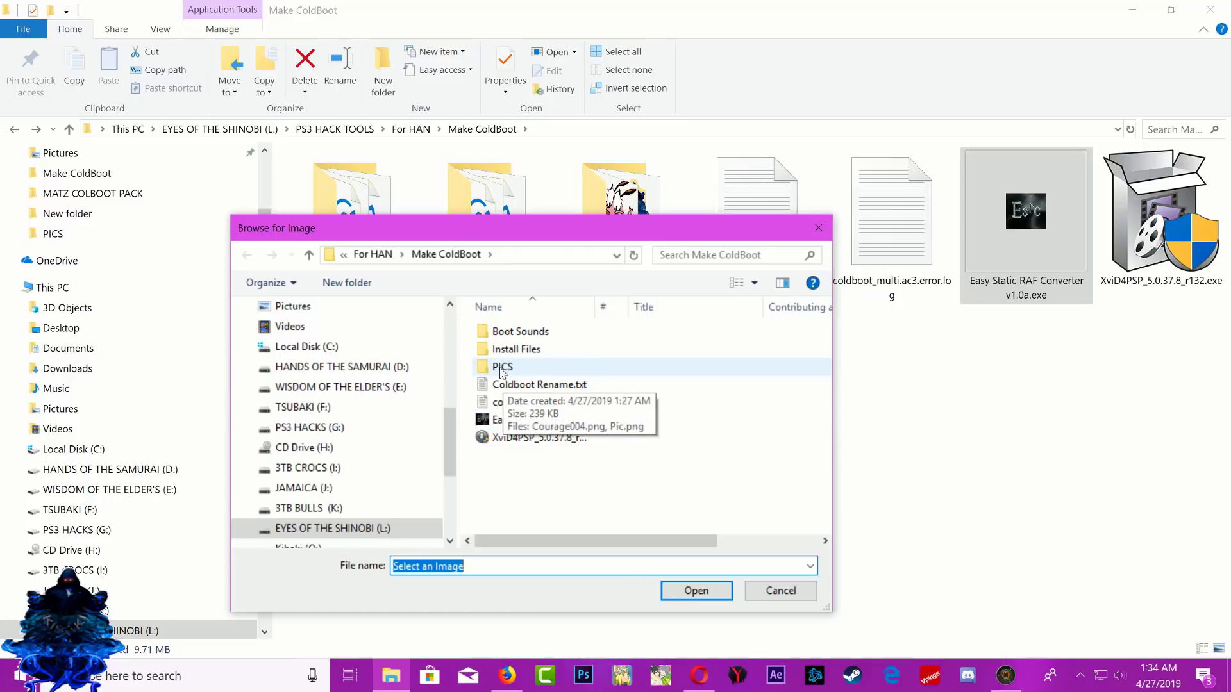
pyautogui.doubleClick(501, 368)
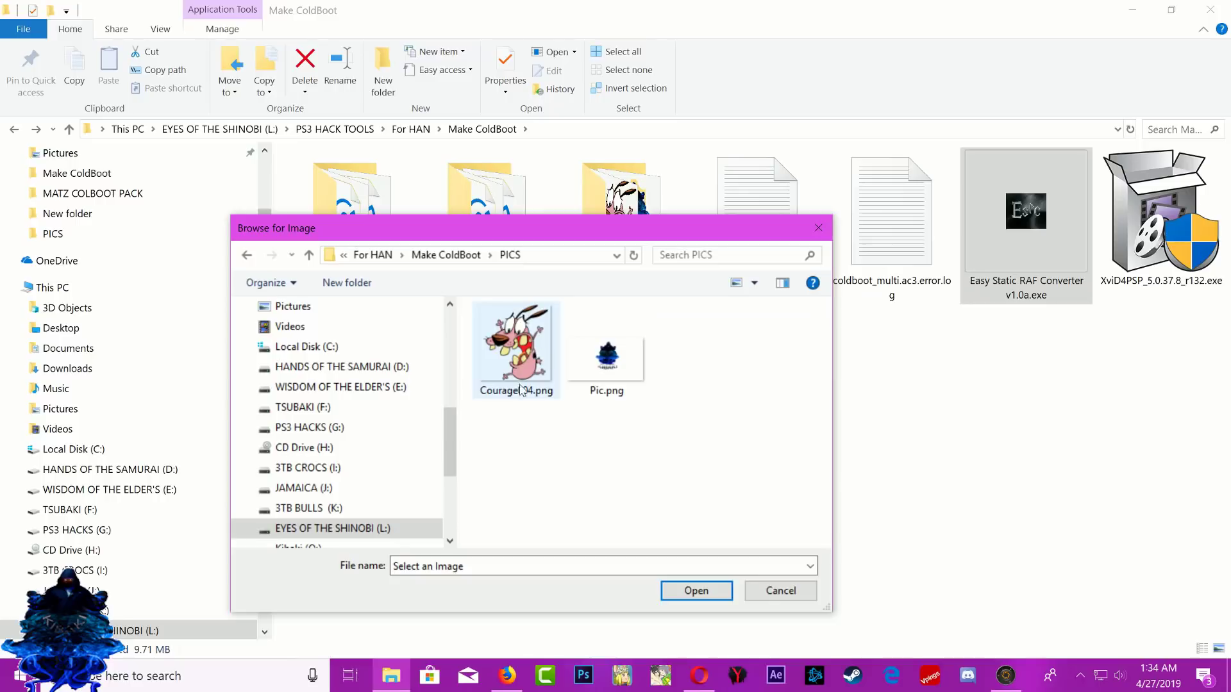
pyautogui.click(519, 381)
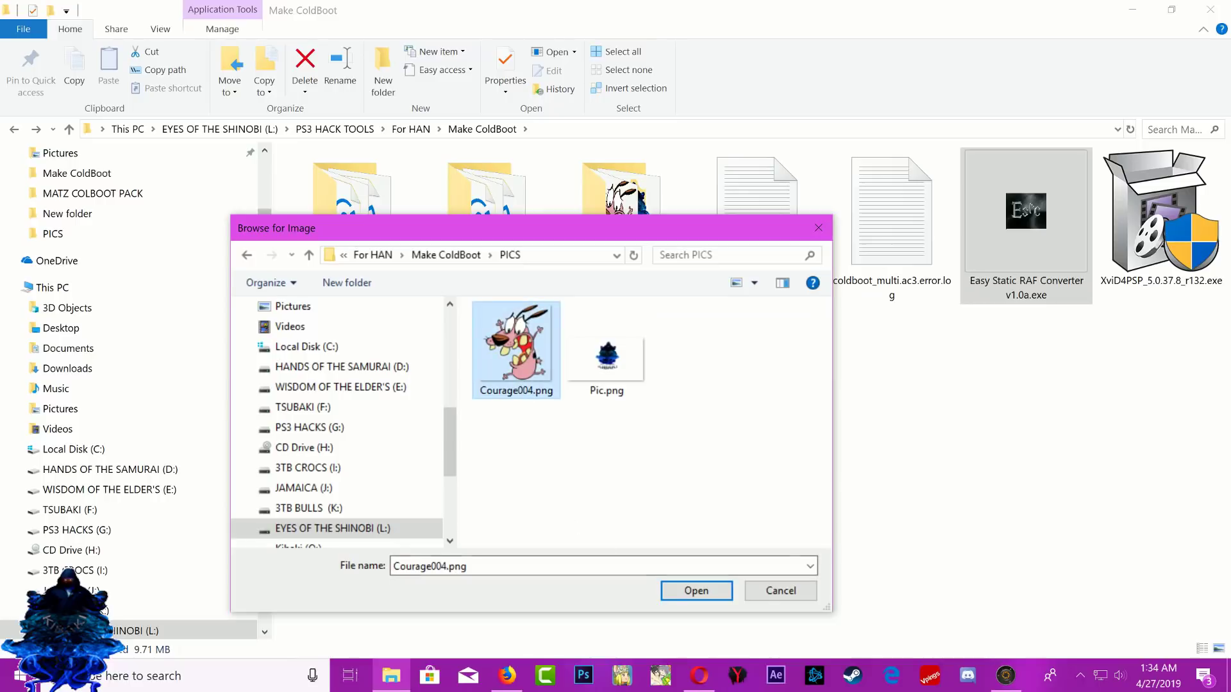
pyautogui.click(700, 590)
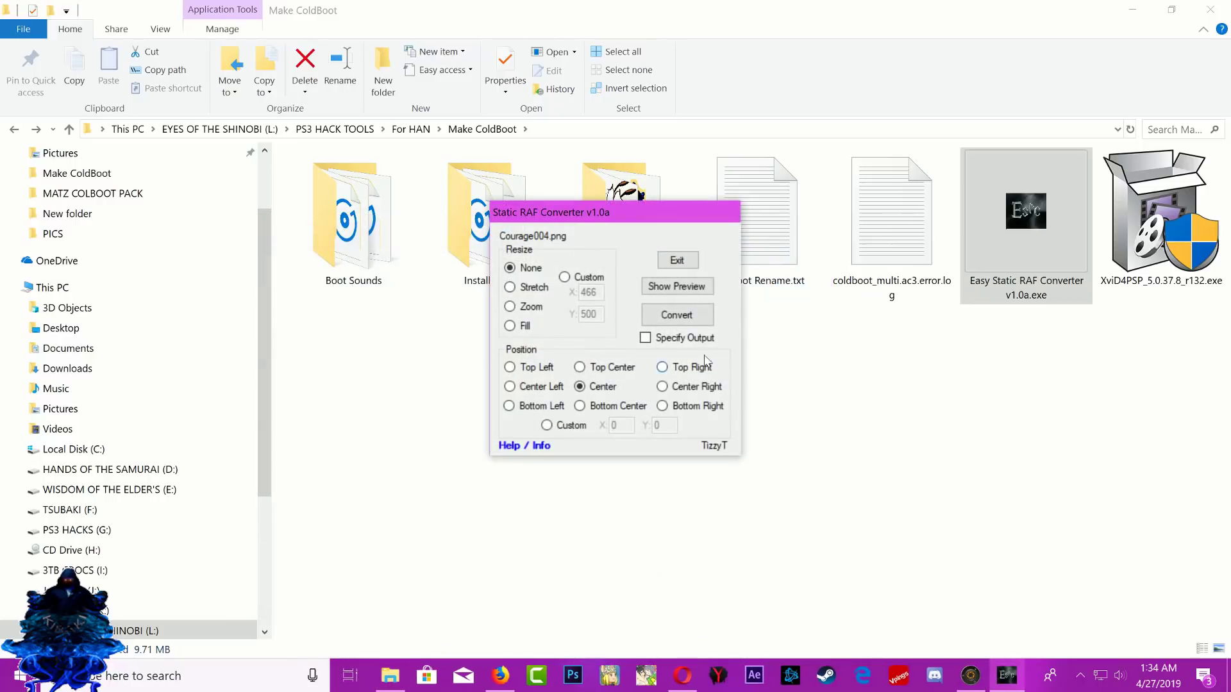
# Move the converter window to the right and show the boot image preview beside it
pyautogui.click(644, 220)
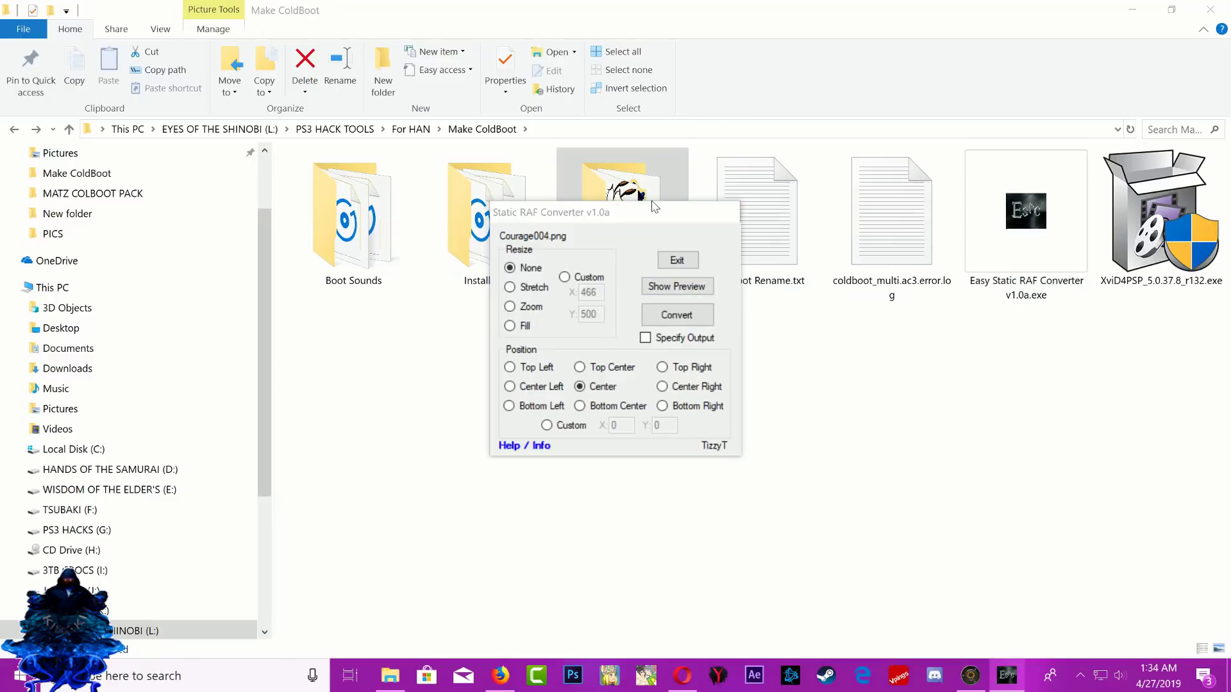
pyautogui.moveTo(644, 219); pyautogui.dragTo(1048, 268)
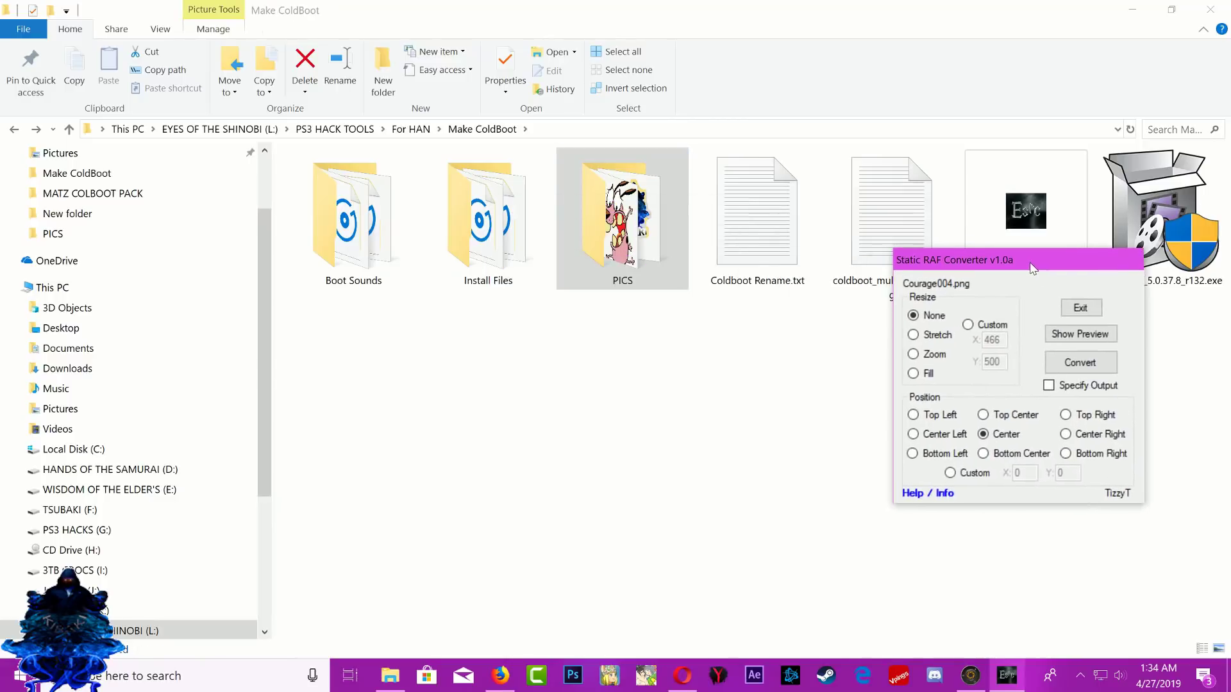
pyautogui.click(1083, 340)
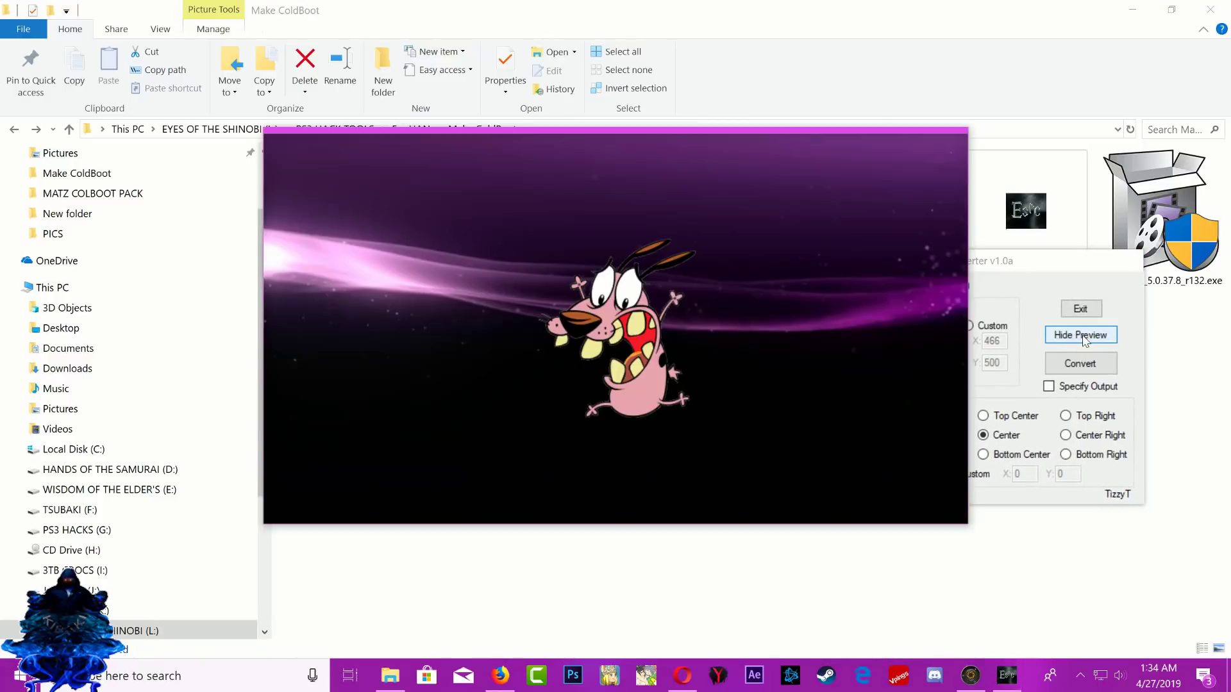
pyautogui.moveTo(792, 154); pyautogui.dragTo(673, 167)
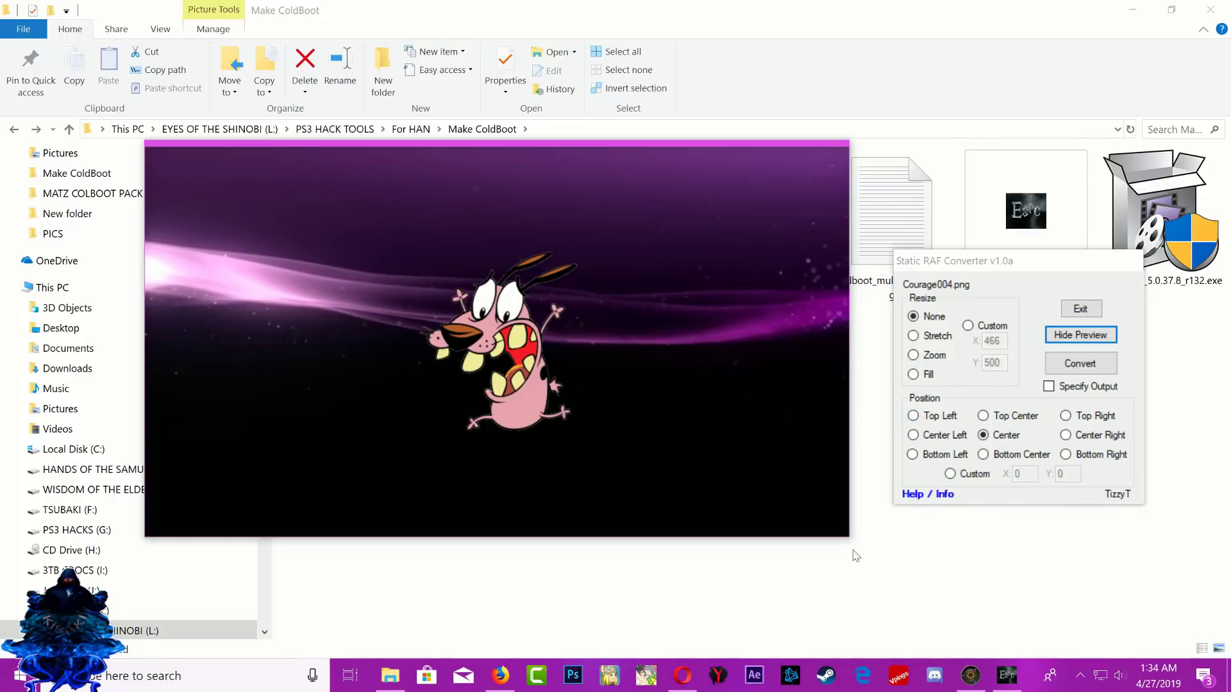
# Try several positions for Courage, settle on Center Right, and convert the image
pyautogui.click(1081, 418)
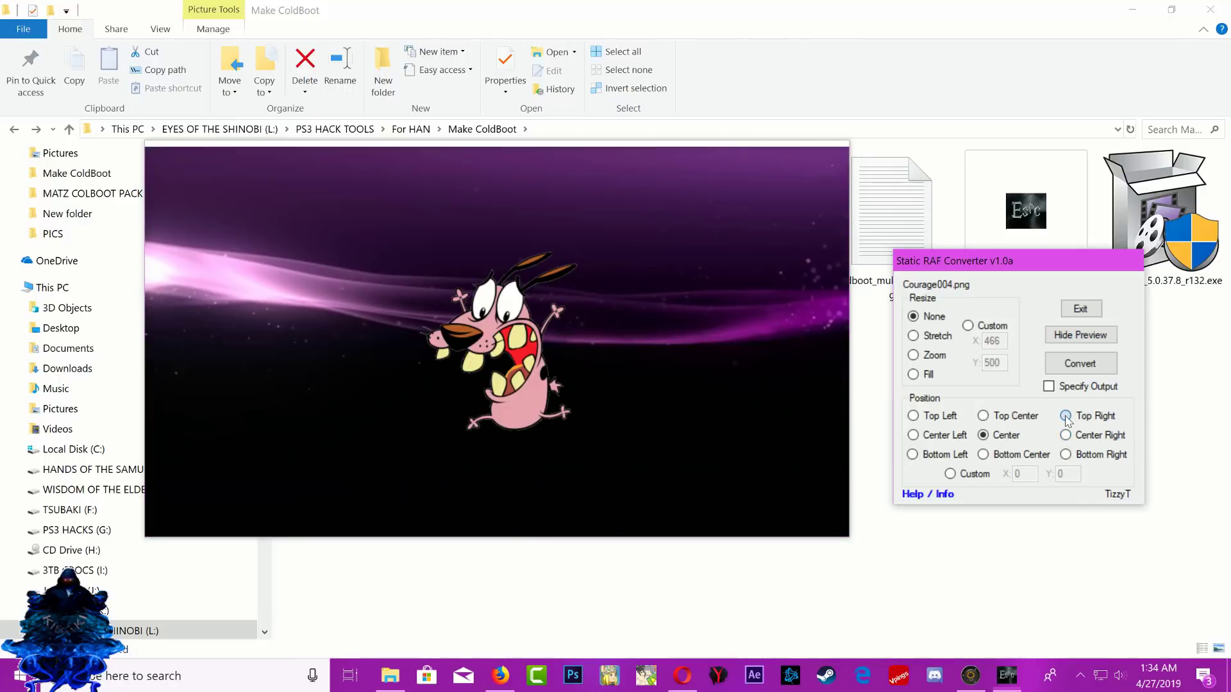
pyautogui.click(1067, 455)
pyautogui.click(930, 436)
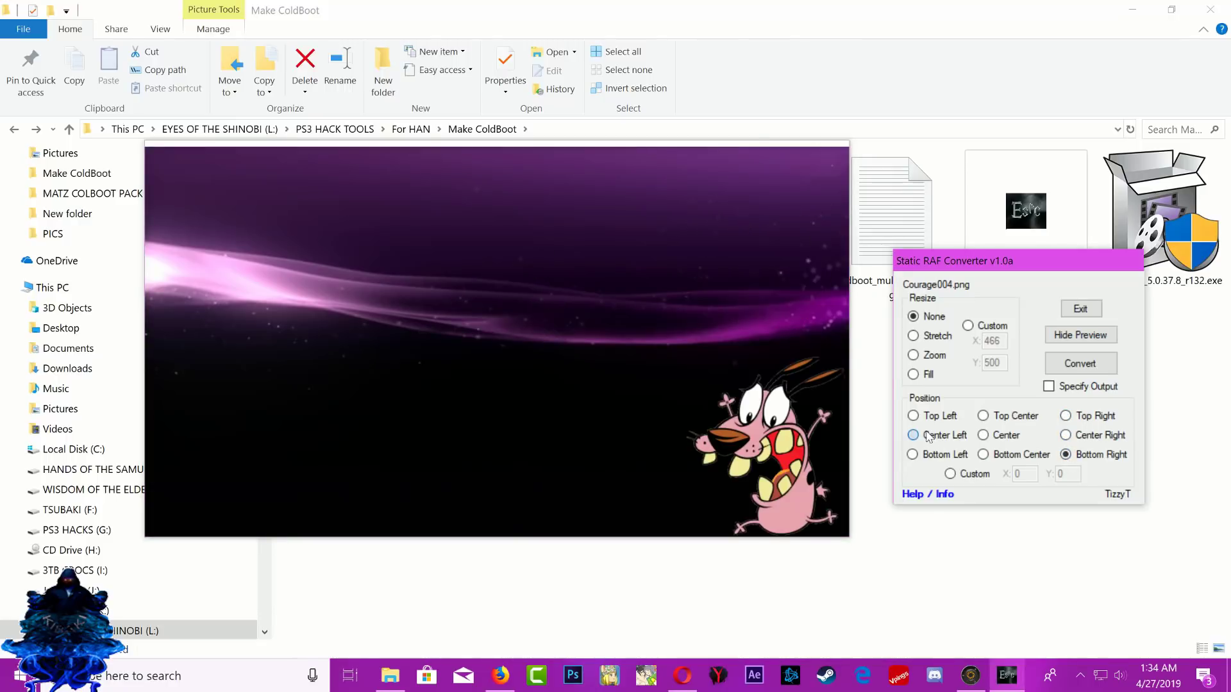
pyautogui.click(987, 437)
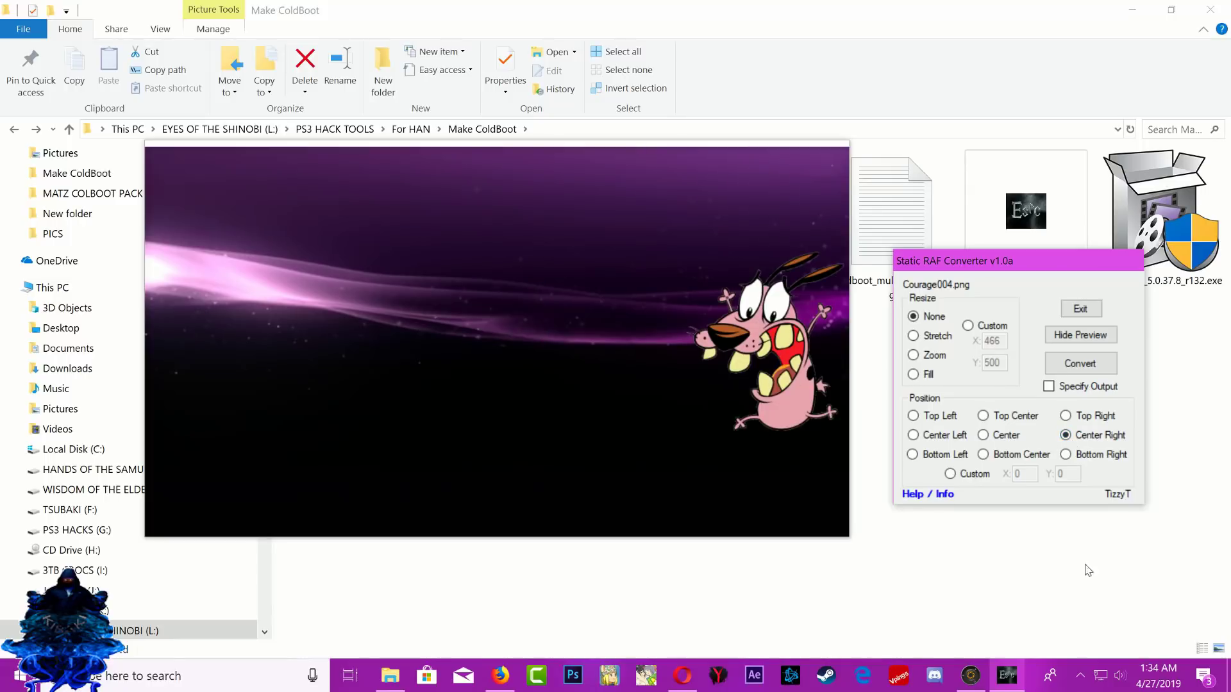
pyautogui.click(1080, 364)
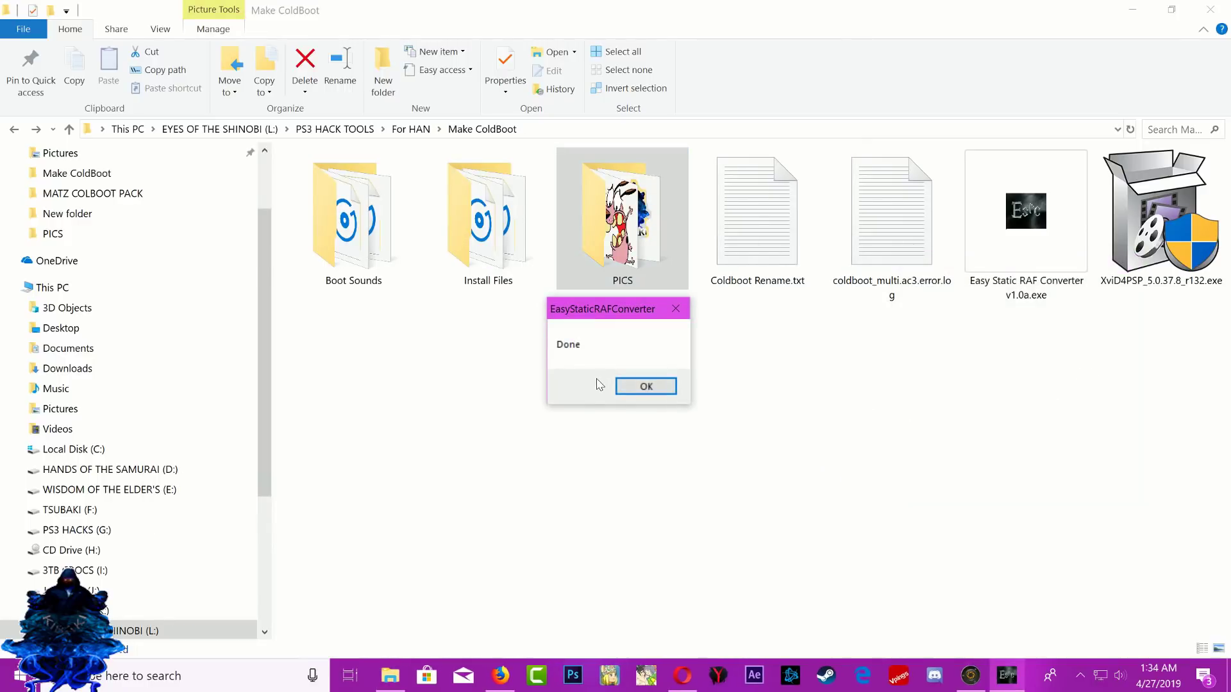
# Dismiss the Done message and inspect the new Courage004 output folder inside PICS
pyautogui.click(630, 388)
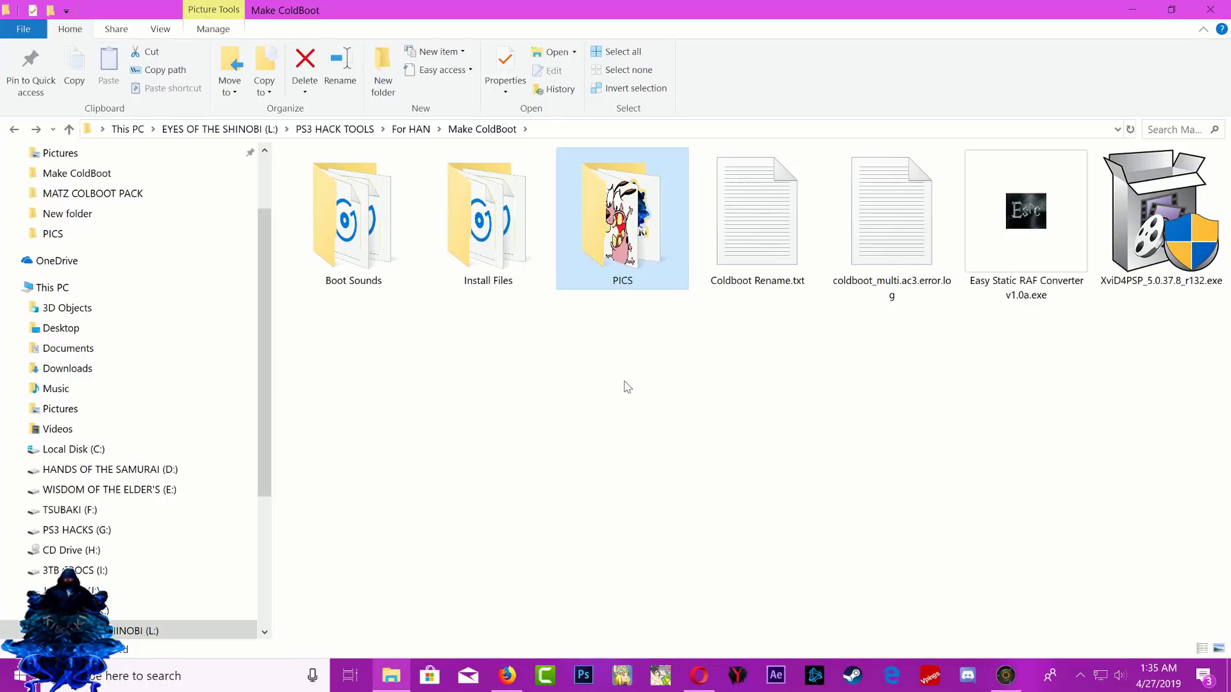
pyautogui.doubleClick(634, 263)
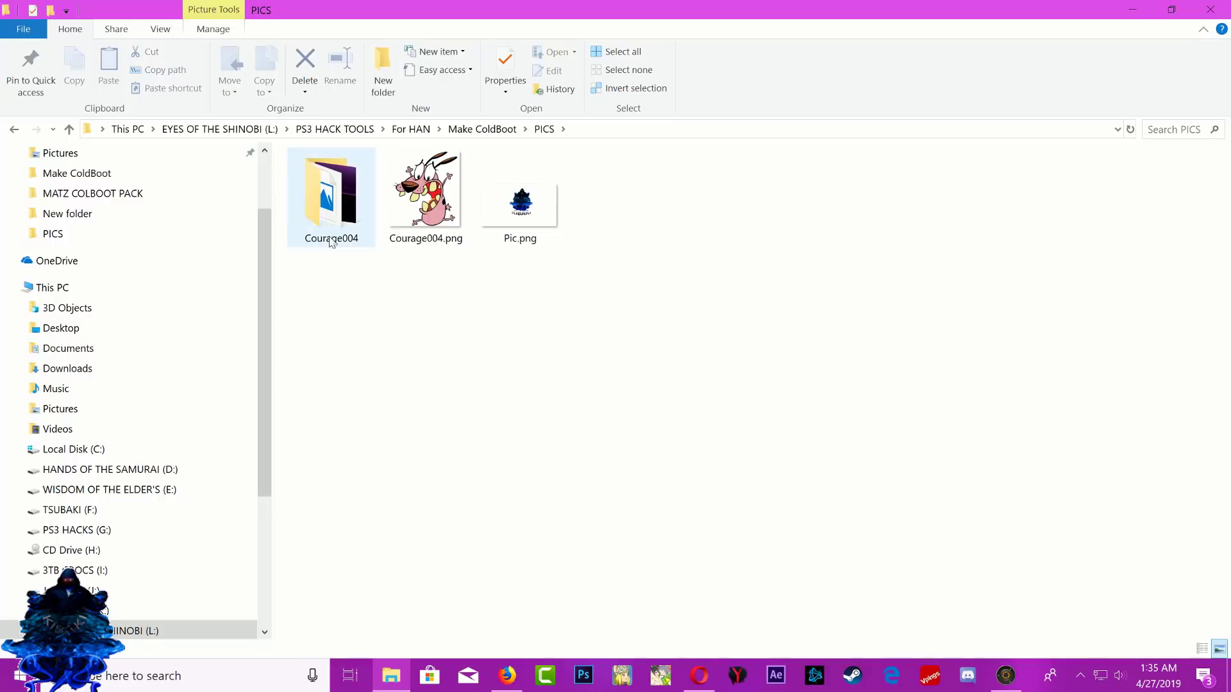
pyautogui.doubleClick(340, 221)
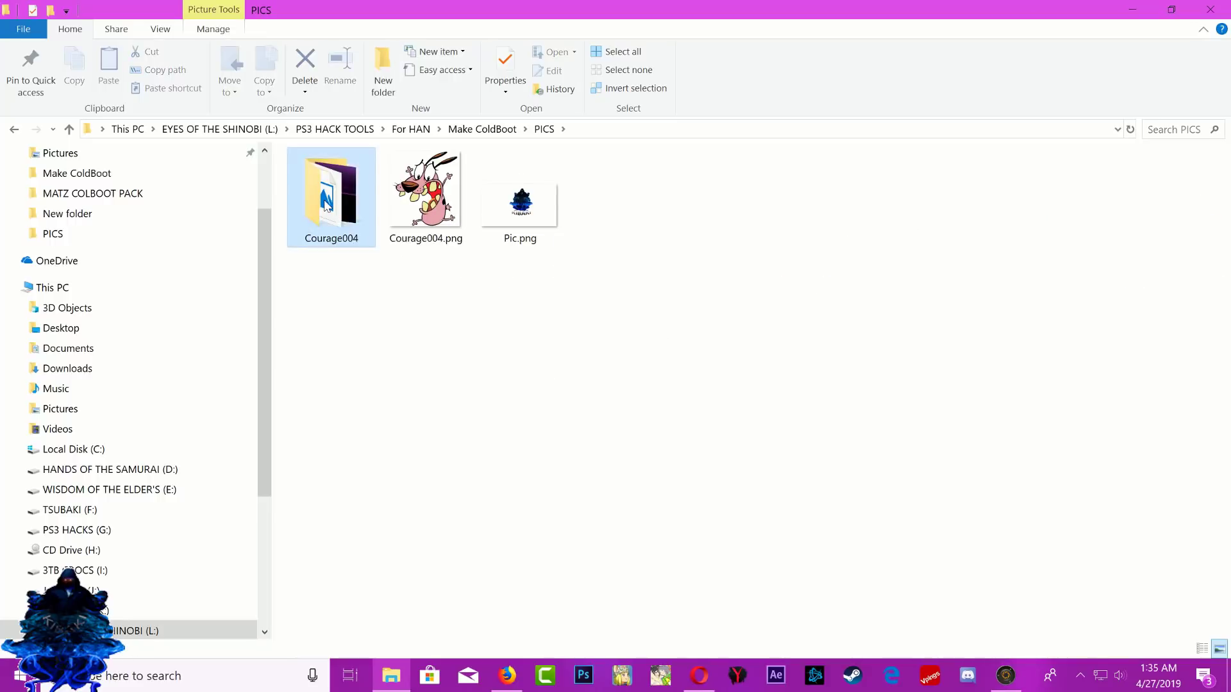
pyautogui.hotkey('alt', 'Left')
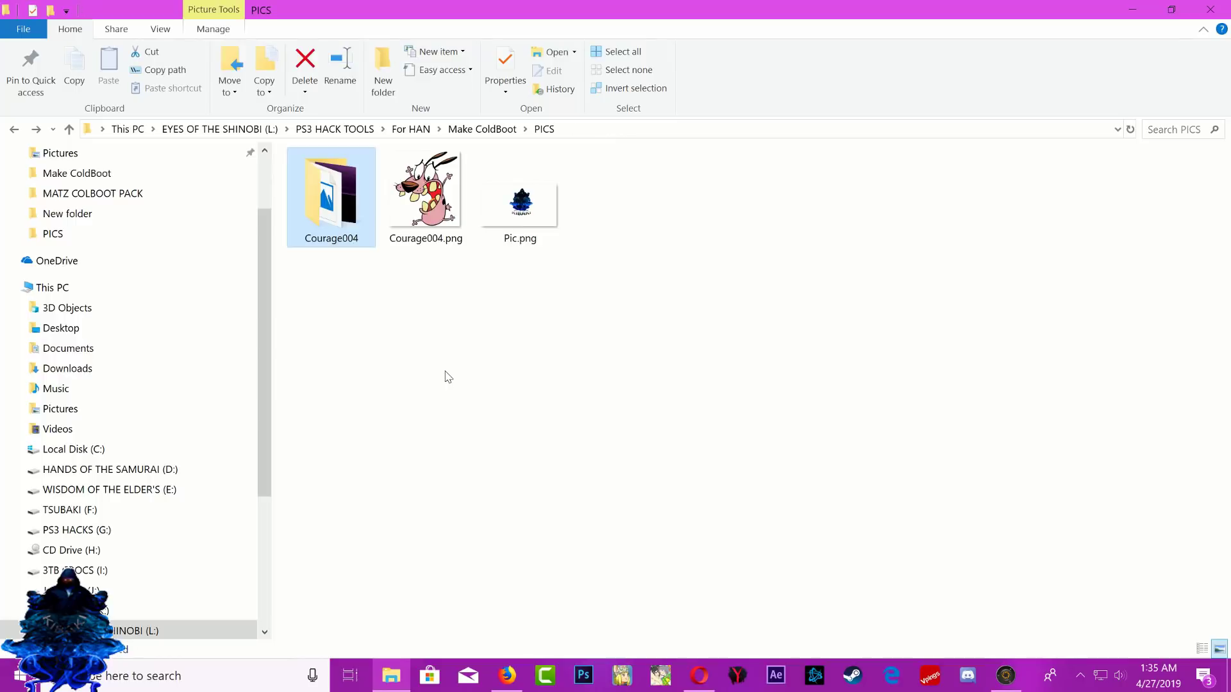
# Cut the Courage004 folder from PICS and paste it into Make ColdBoot
pyautogui.rightClick(325, 207)
pyautogui.click(381, 538)
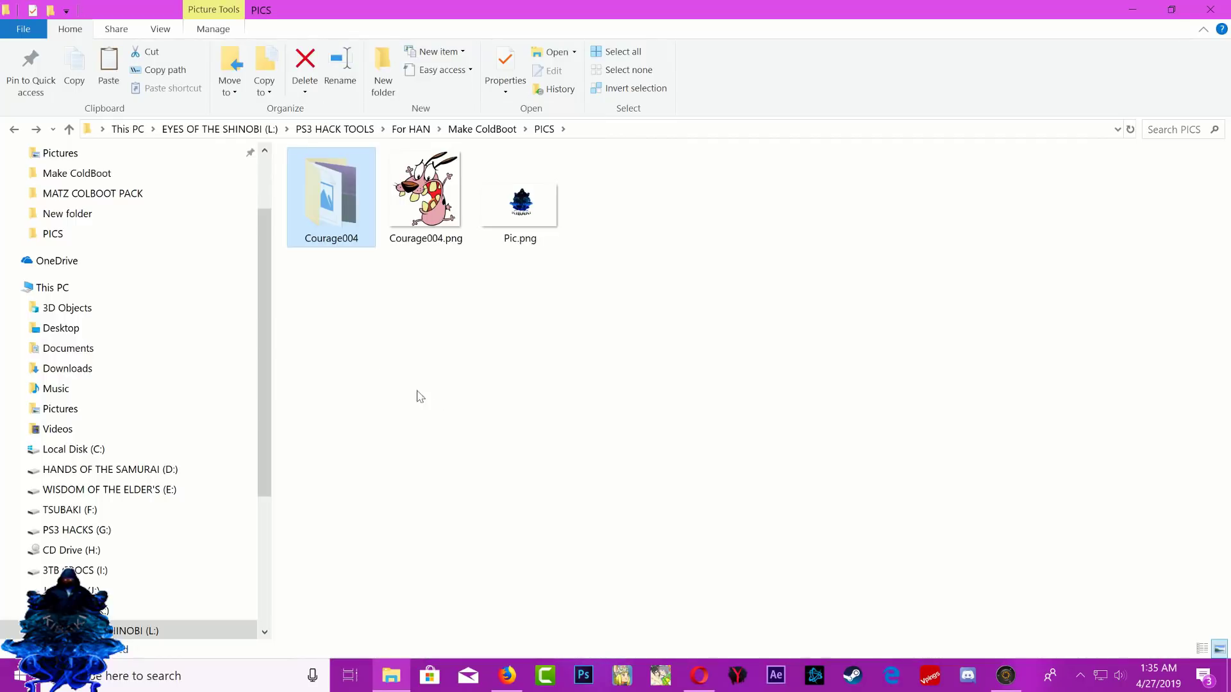
pyautogui.click(14, 129)
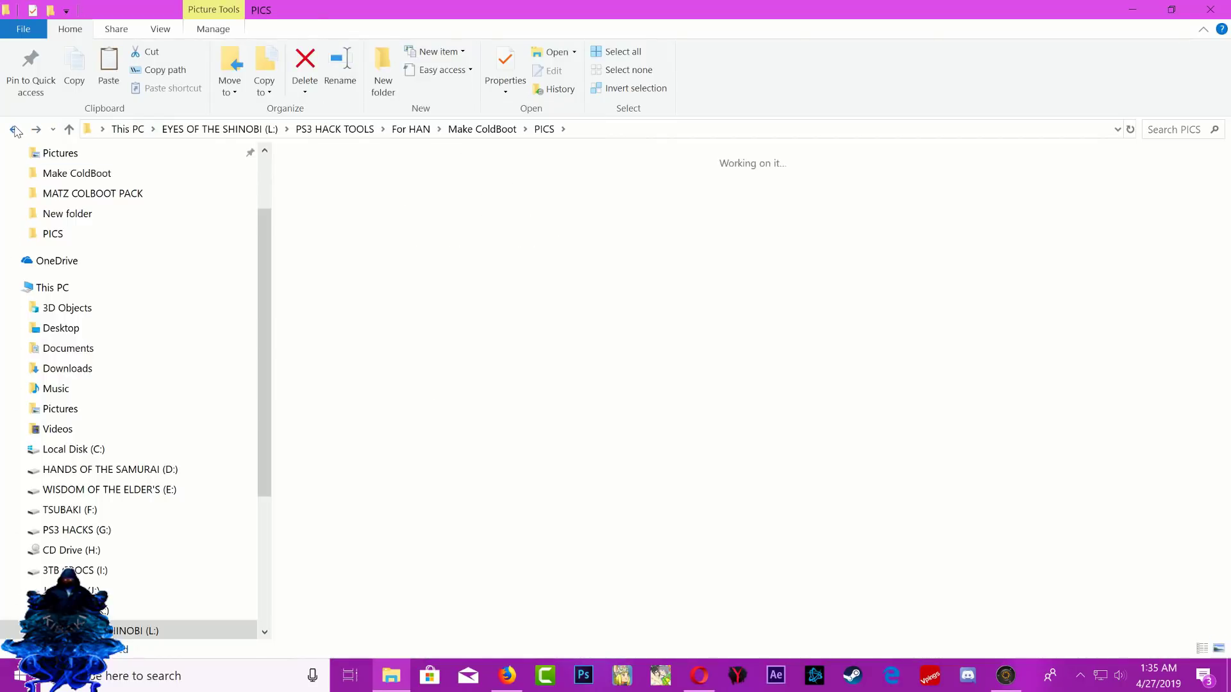
pyautogui.rightClick(517, 376)
pyautogui.click(545, 179)
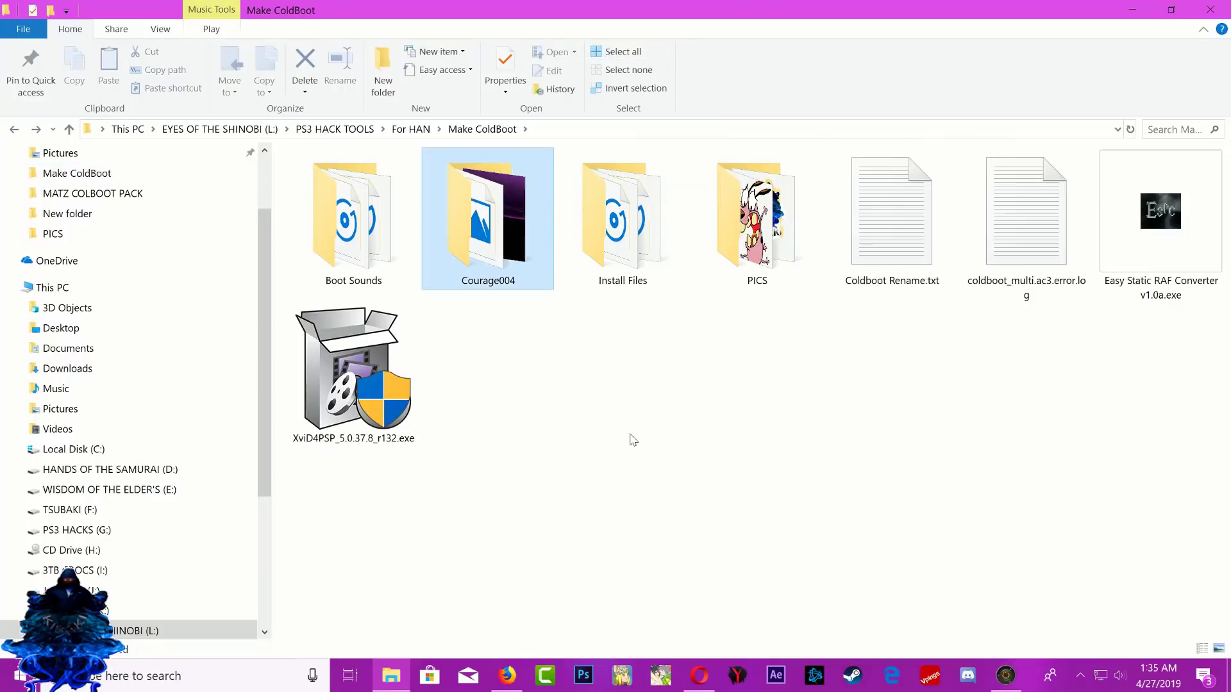
pyautogui.click(596, 429)
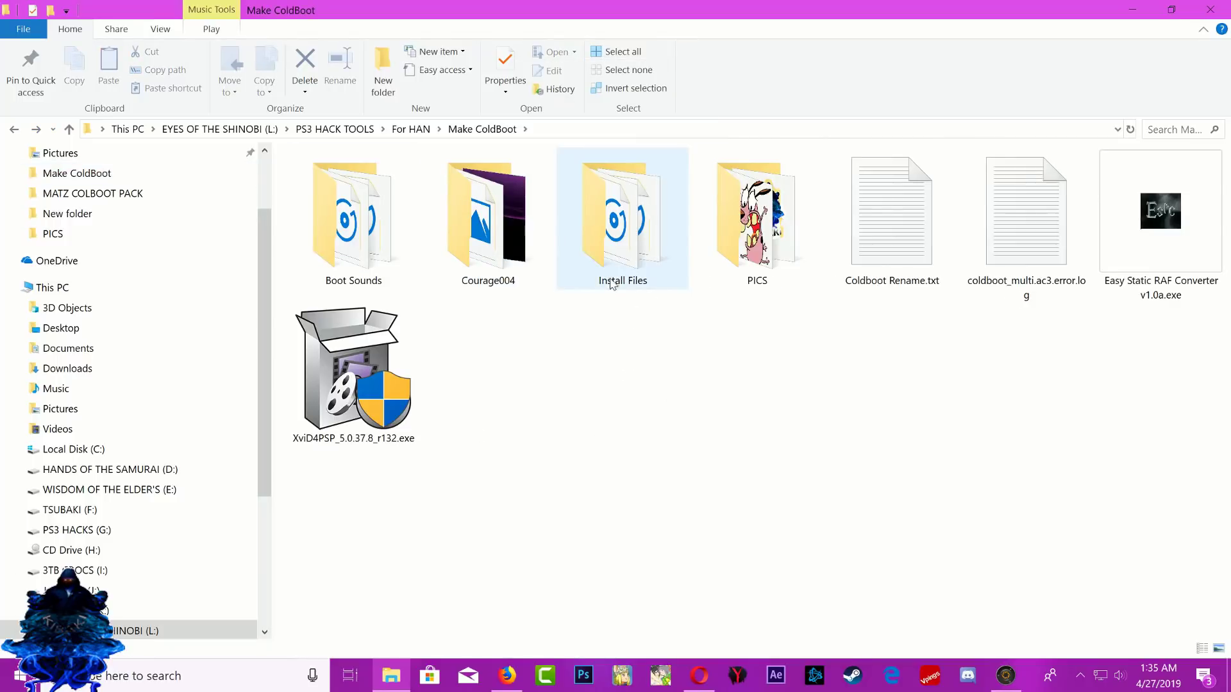
# Copy all four files from the Install Files folder
pyautogui.doubleClick(637, 260)
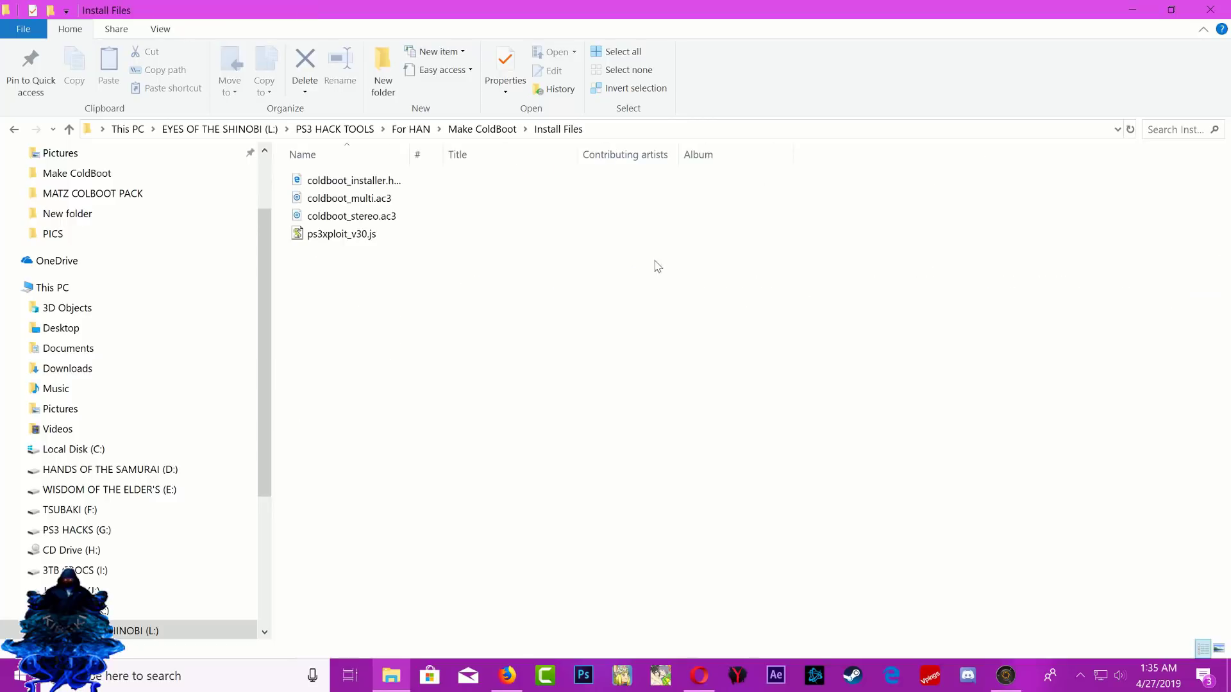
pyautogui.moveTo(377, 282); pyautogui.dragTo(358, 171)
pyautogui.rightClick(375, 195)
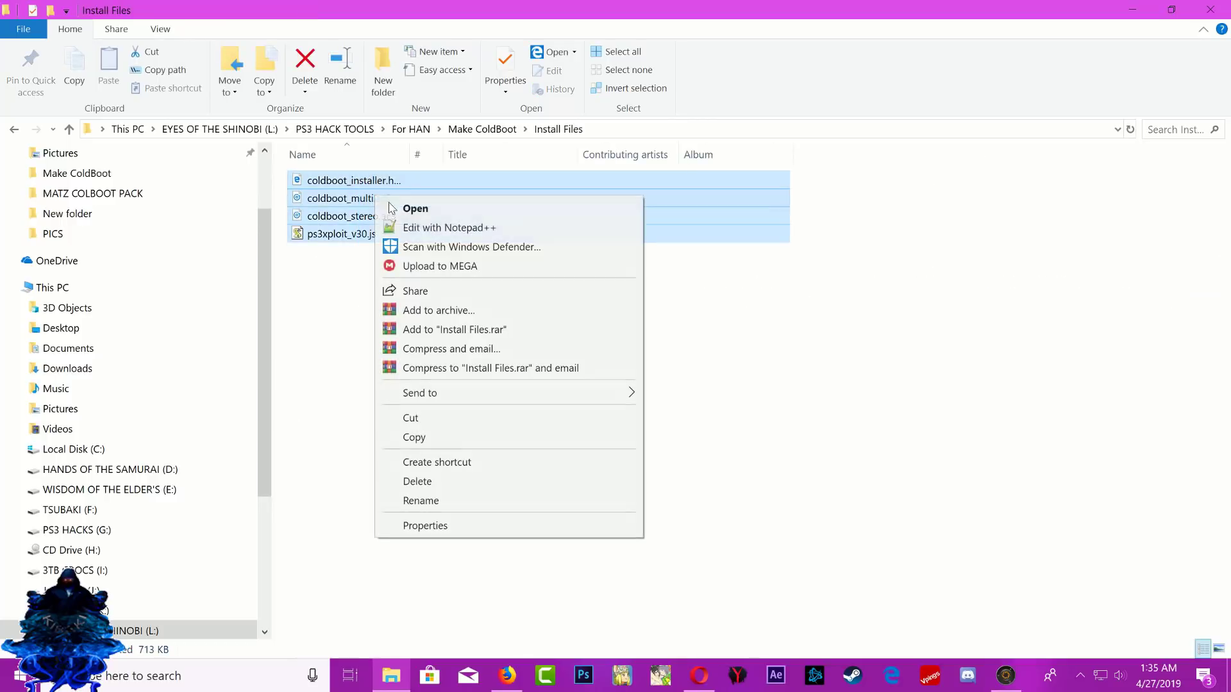
pyautogui.click(414, 438)
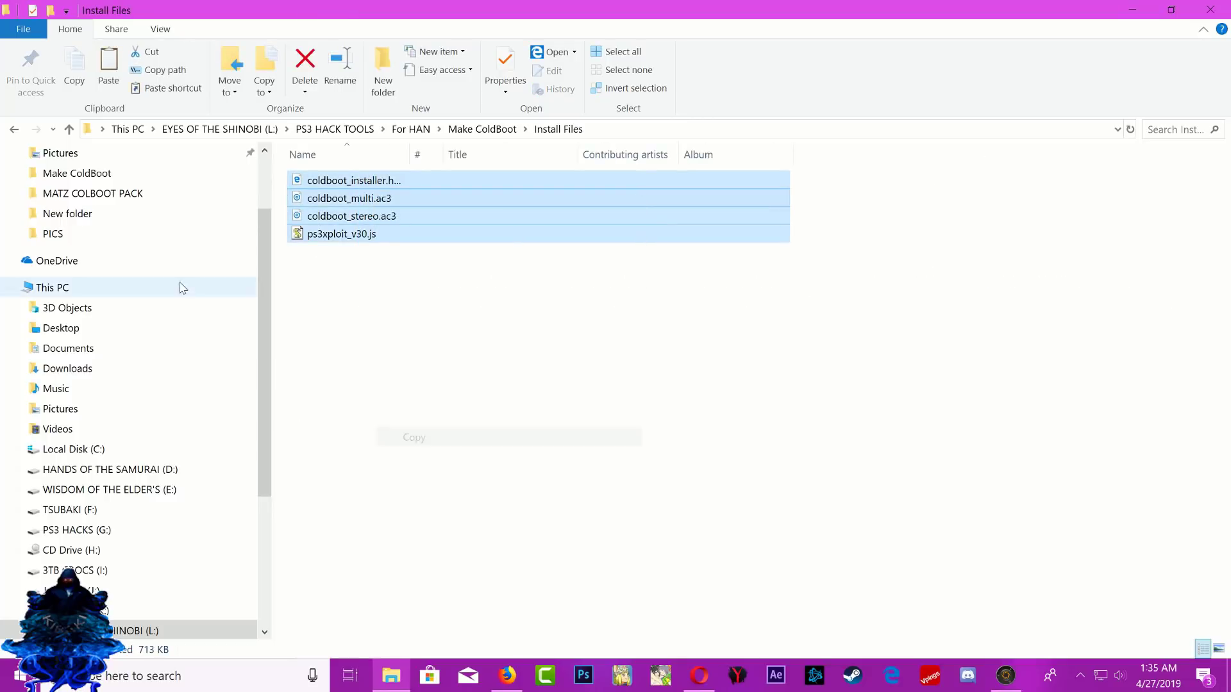
# Paste the install files into Courage004, then view Preview.png to check the boot image
pyautogui.click(14, 129)
pyautogui.click(508, 254)
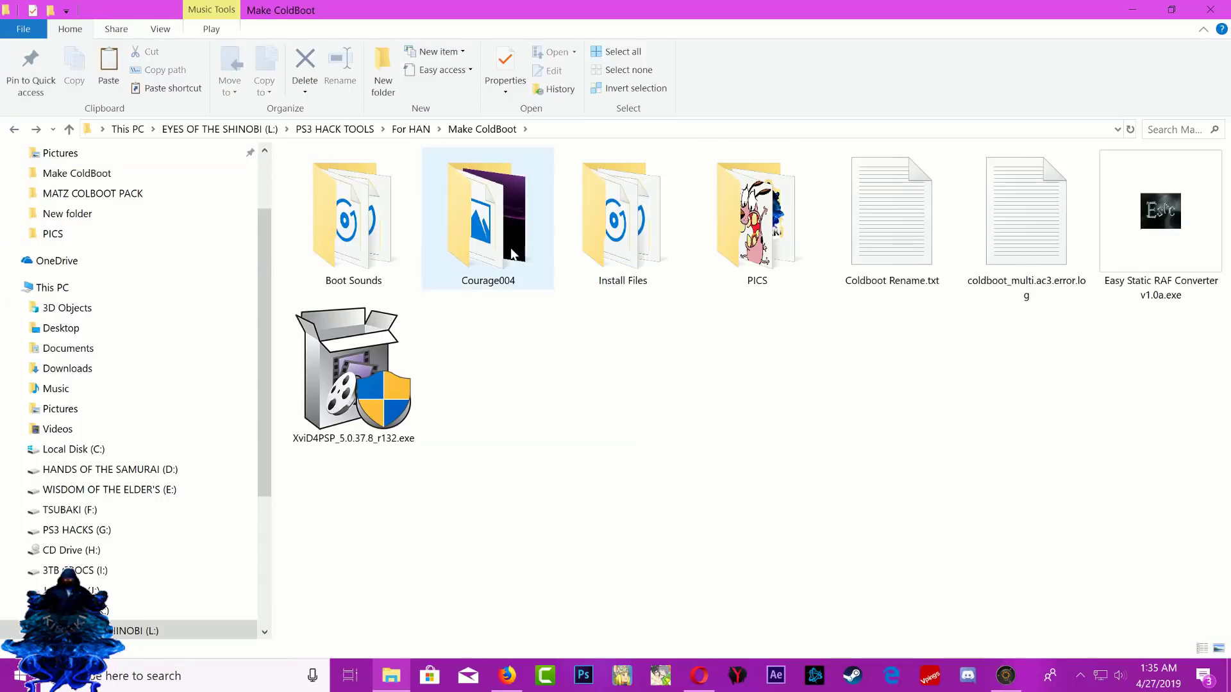
pyautogui.doubleClick(510, 254)
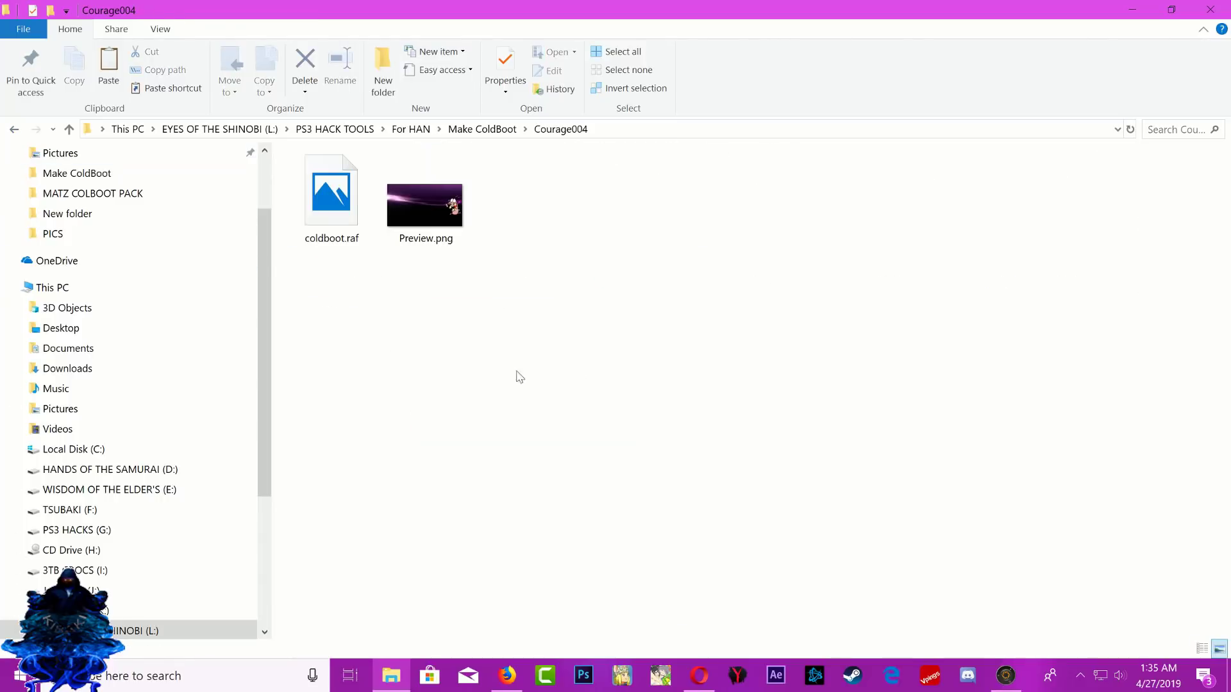
pyautogui.rightClick(463, 326)
pyautogui.click(503, 446)
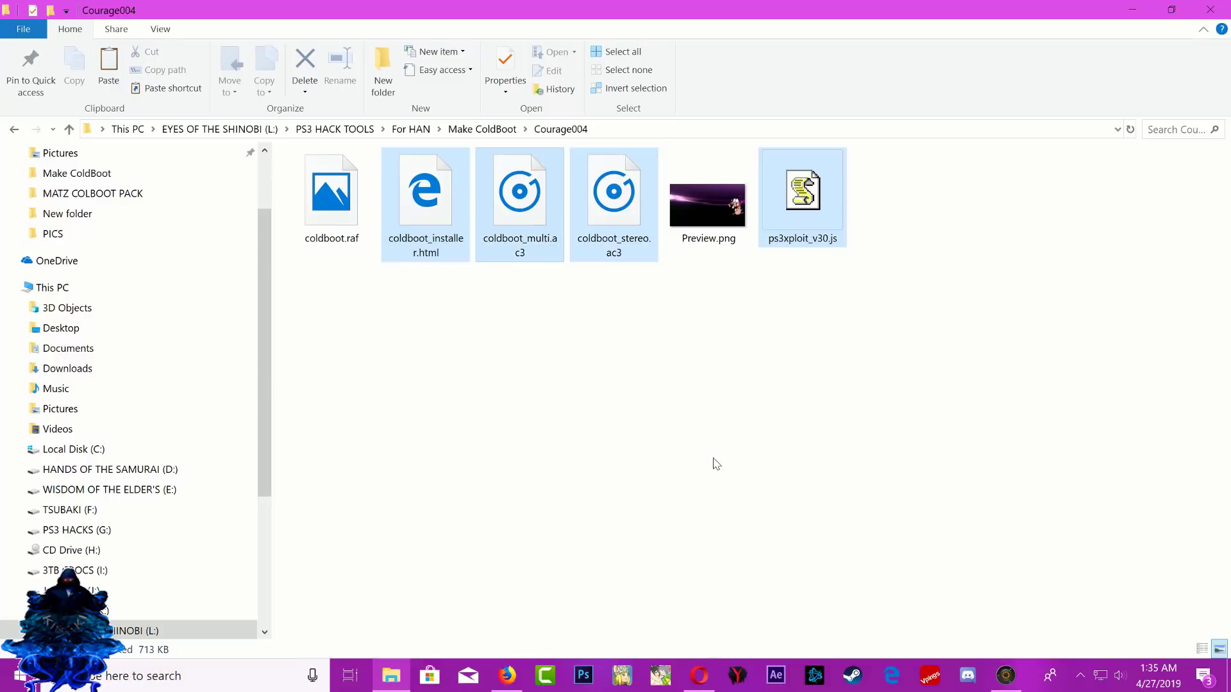
pyautogui.doubleClick(708, 208)
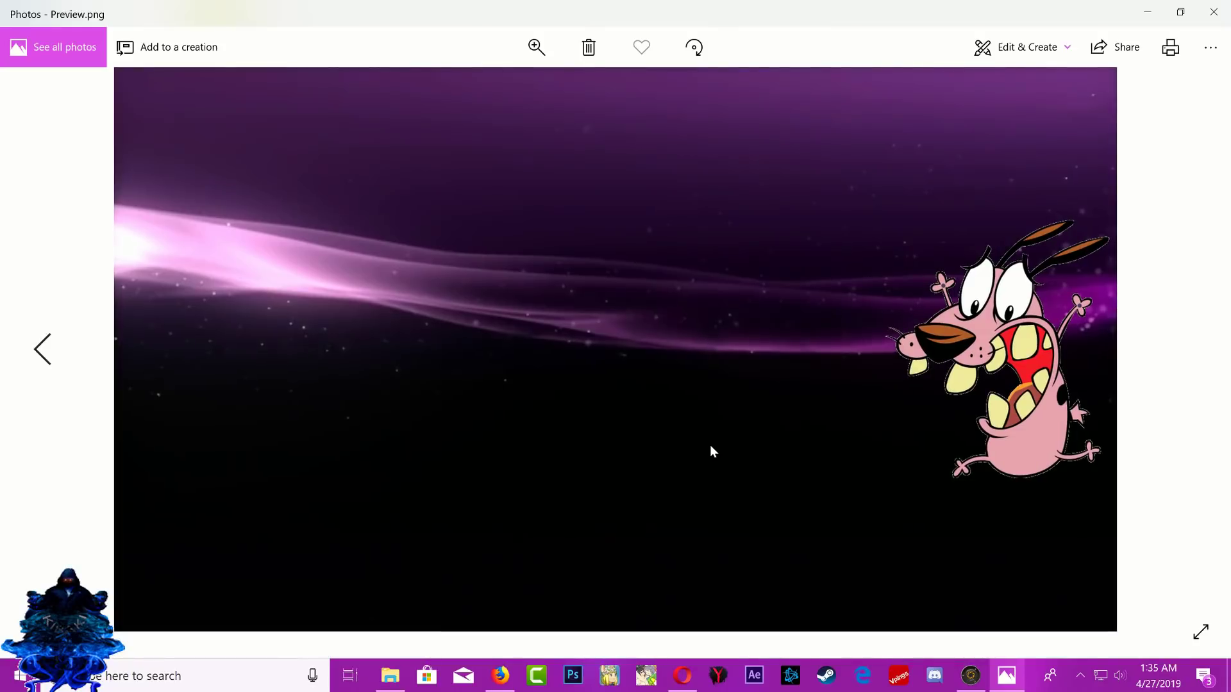
pyautogui.click(1215, 8)
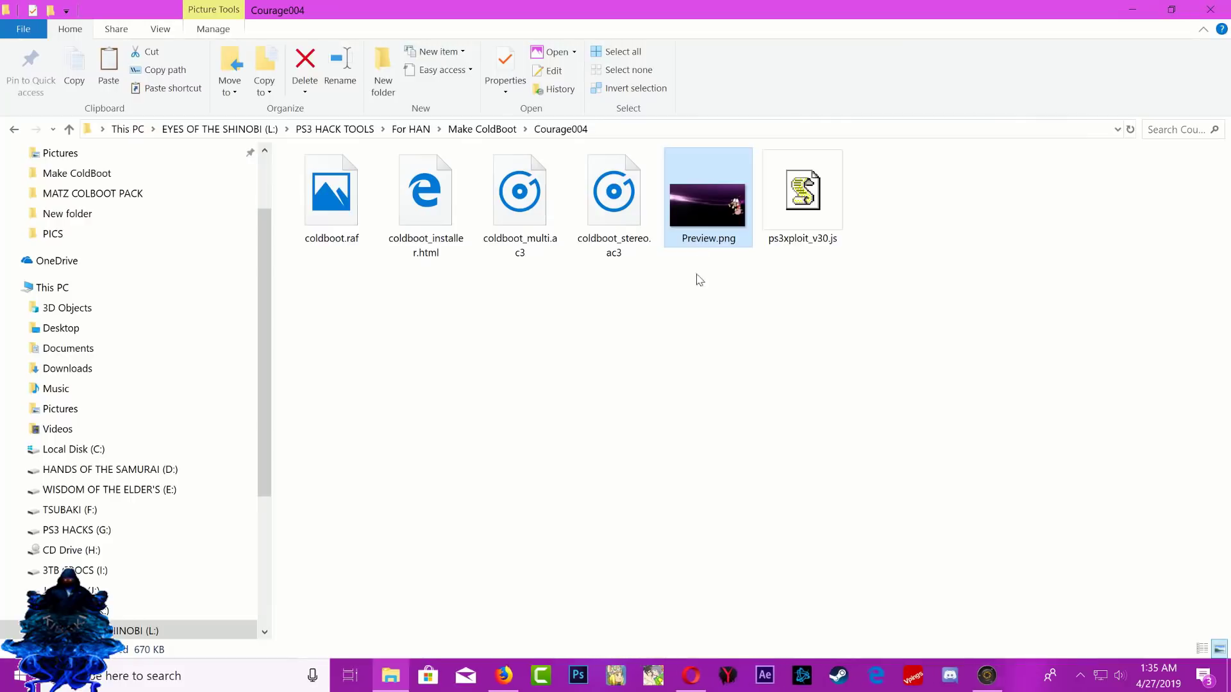
# Copy the six coldboot files in the Courage004 folder
pyautogui.moveTo(940, 217); pyautogui.dragTo(323, 196)
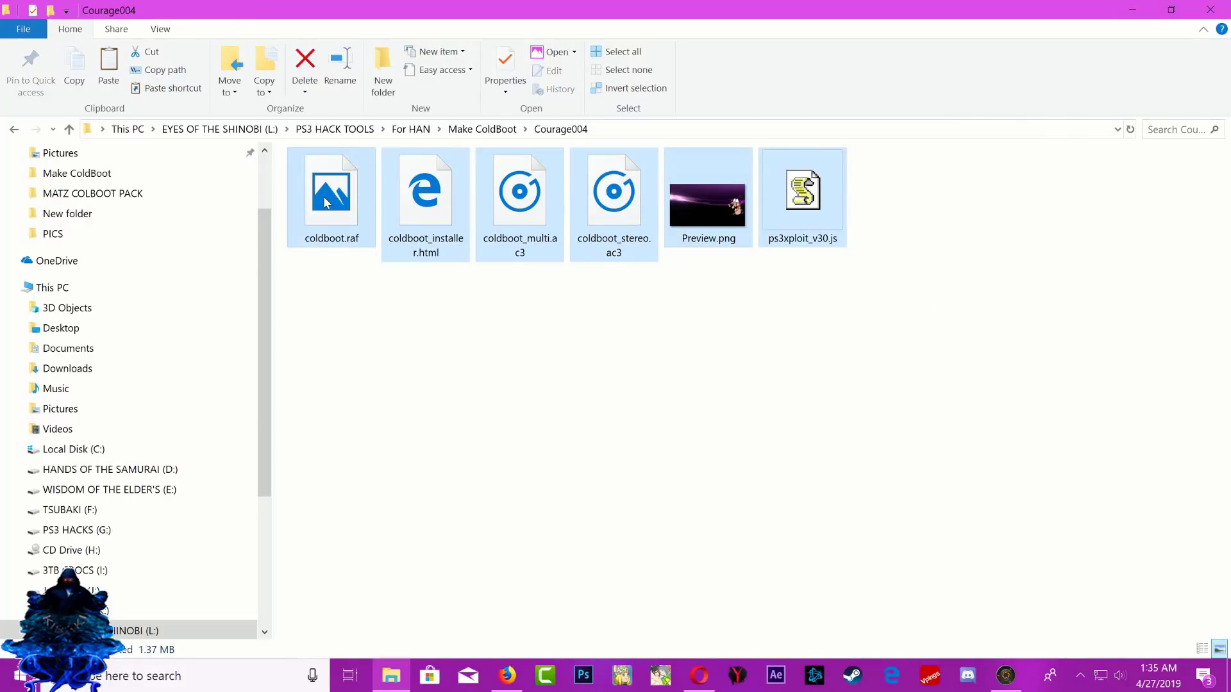
pyautogui.rightClick(324, 202)
pyautogui.click(364, 478)
pyautogui.moveTo(892, 206); pyautogui.dragTo(336, 210)
pyautogui.rightClick(336, 209)
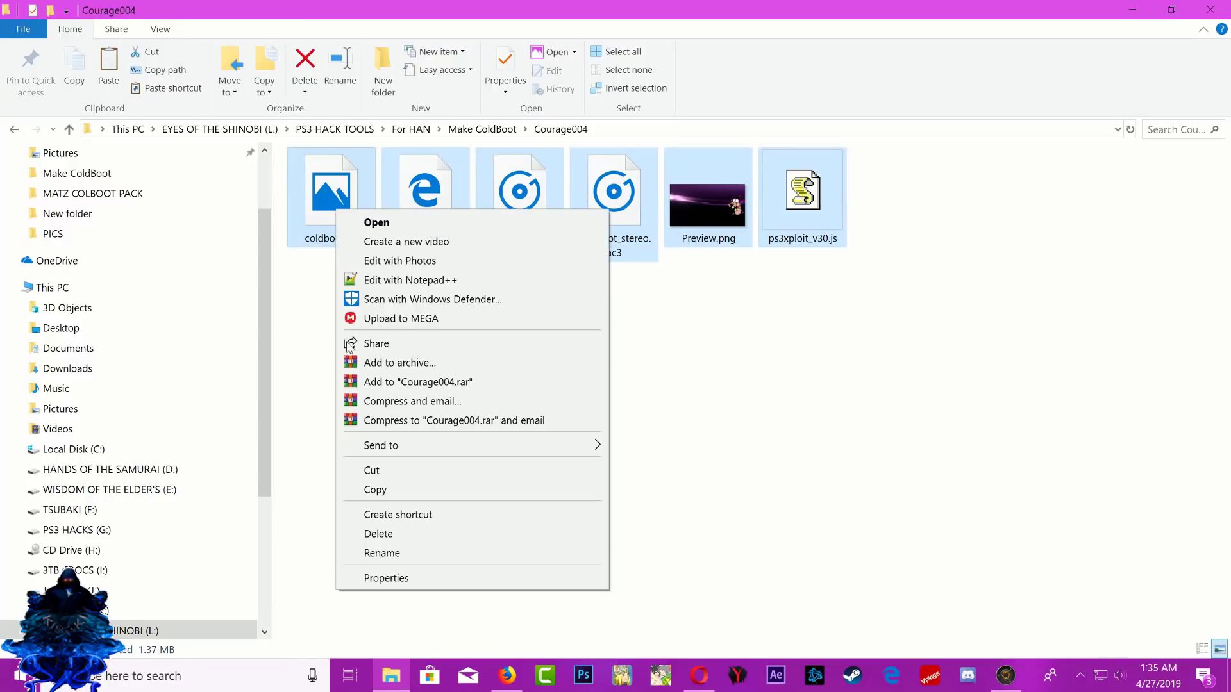
pyautogui.click(376, 490)
# Open the PS3 HACKS (G:) drive in a separate, smaller window and check its properties
pyautogui.scroll(-4, 138, 582)
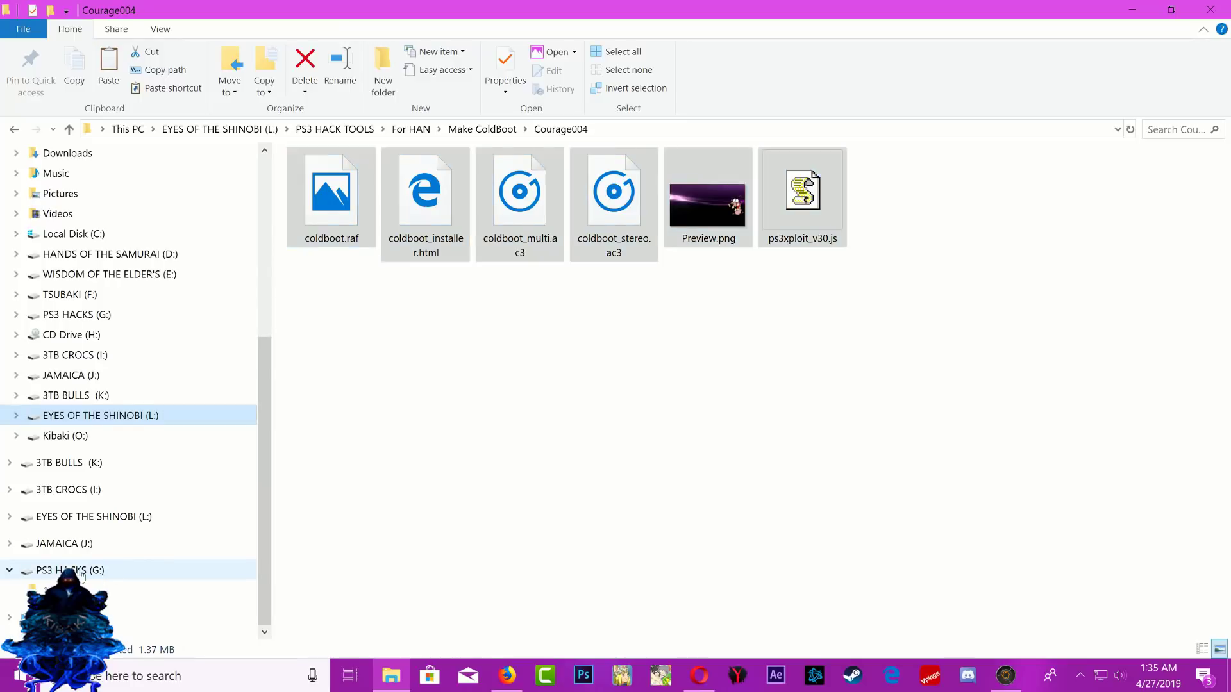
pyautogui.rightClick(81, 572)
pyautogui.click(130, 64)
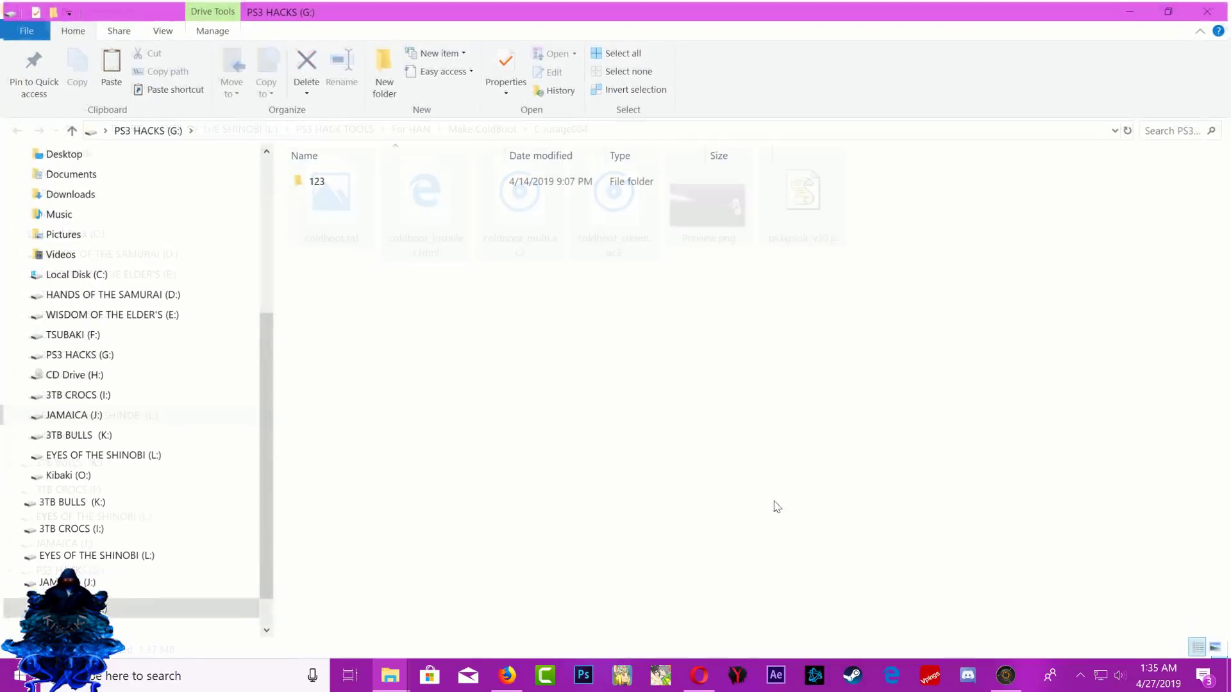
pyautogui.moveTo(686, 33); pyautogui.dragTo(920, 248)
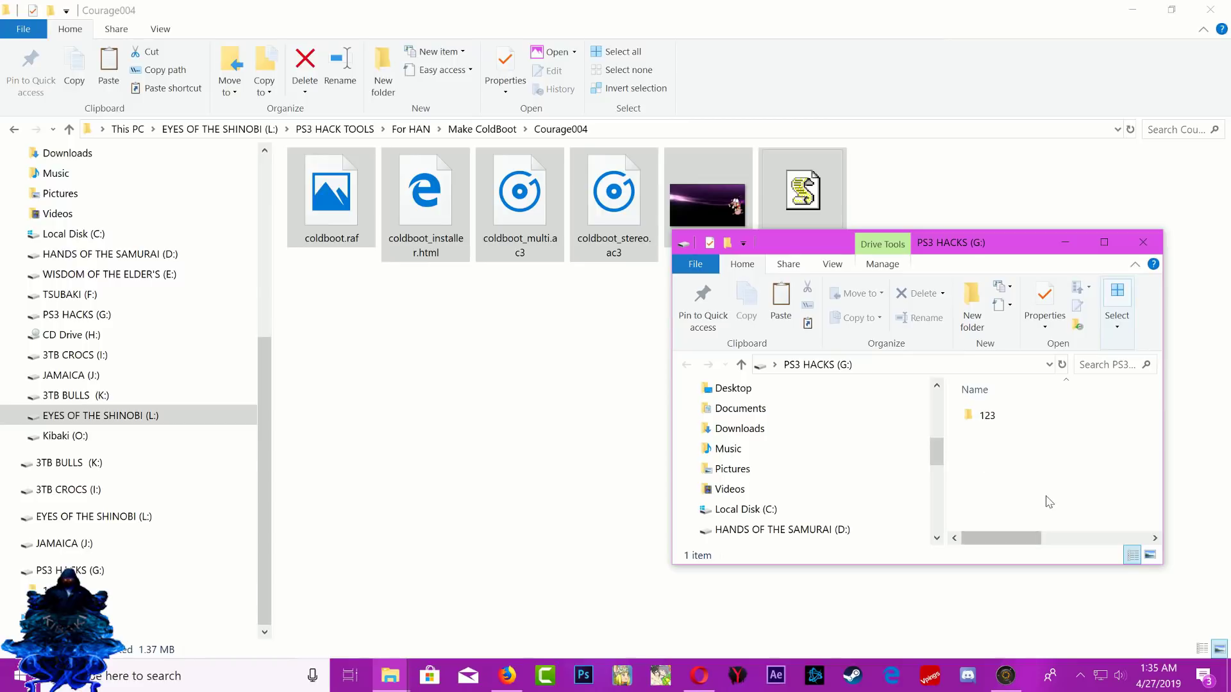
pyautogui.moveTo(1004, 537)
pyautogui.mouseDown()
pyautogui.moveTo(1013, 513)
pyautogui.moveTo(1052, 537)
pyautogui.moveTo(1001, 537)
pyautogui.mouseUp()
pyautogui.rightClick(1004, 504)
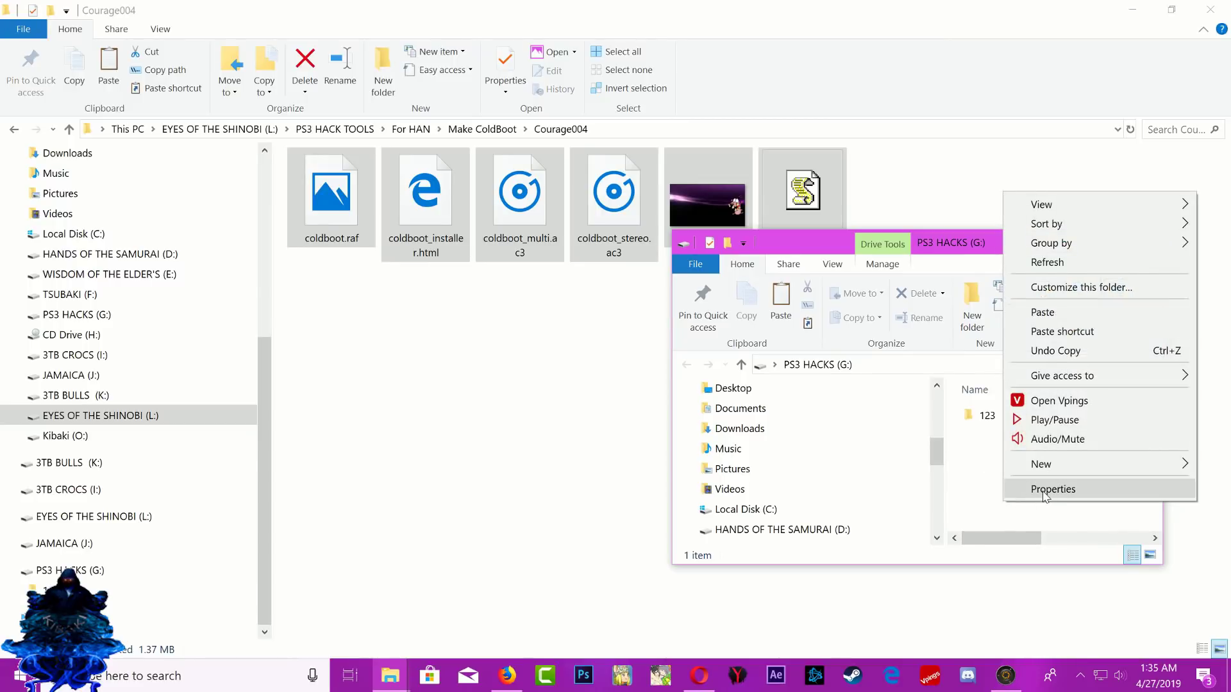
pyautogui.click(1045, 490)
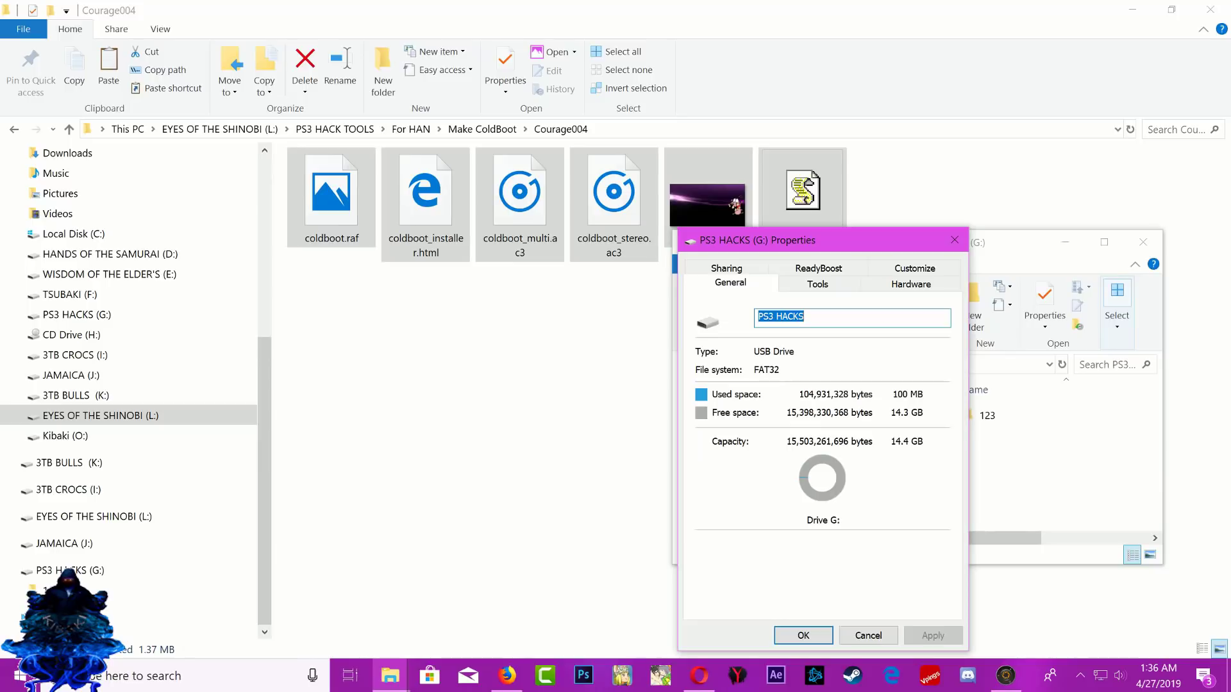
pyautogui.click(954, 240)
# Paste the six coldboot files onto the G: drive root and enlarge the drive window
pyautogui.rightClick(1020, 491)
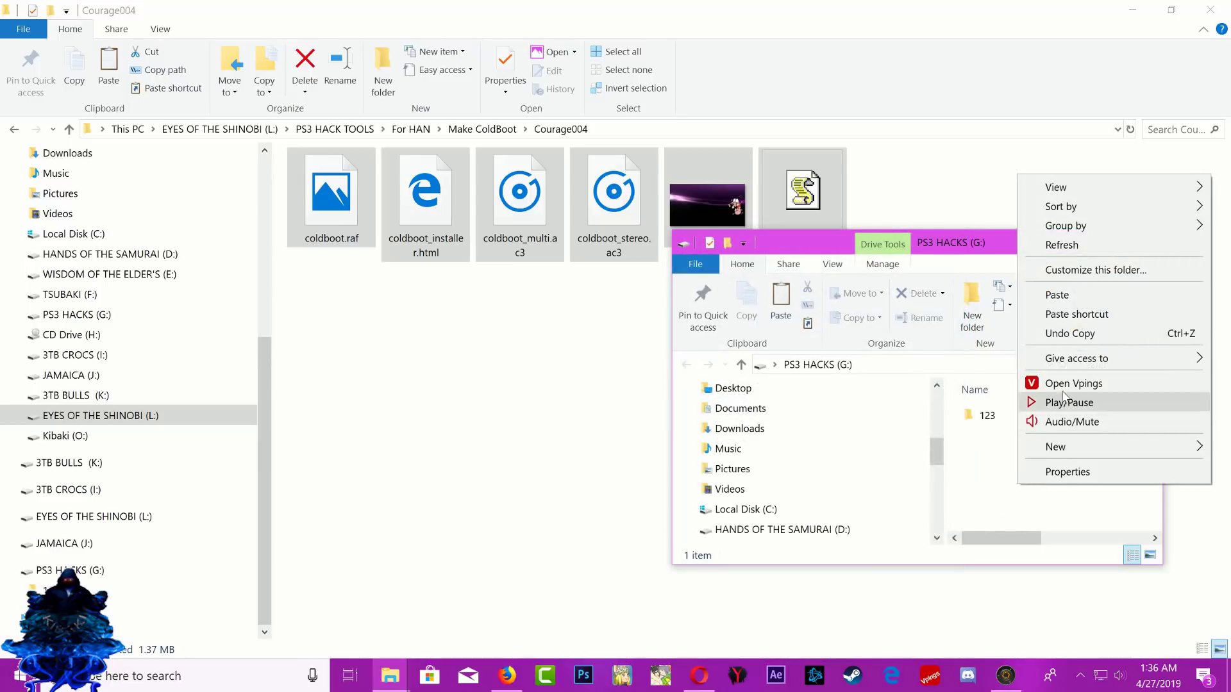
pyautogui.click(1056, 295)
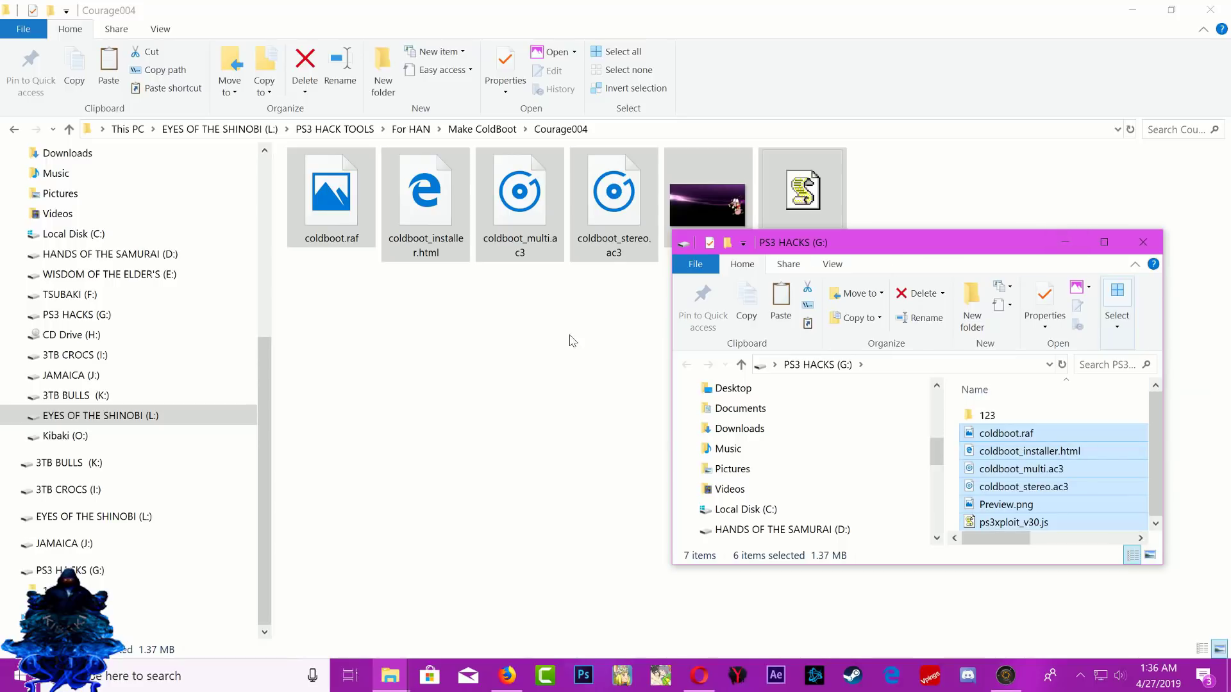
pyautogui.click(677, 449)
pyautogui.moveTo(673, 436); pyautogui.dragTo(384, 436)
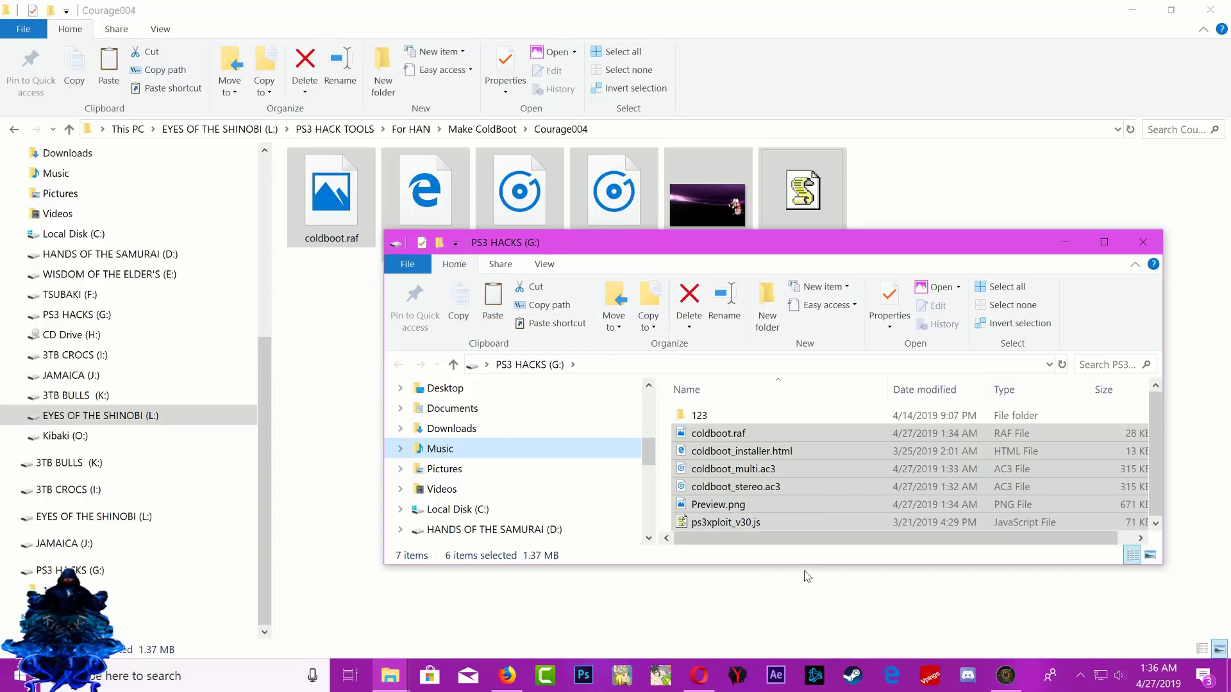
pyautogui.moveTo(805, 572); pyautogui.dragTo(803, 660)
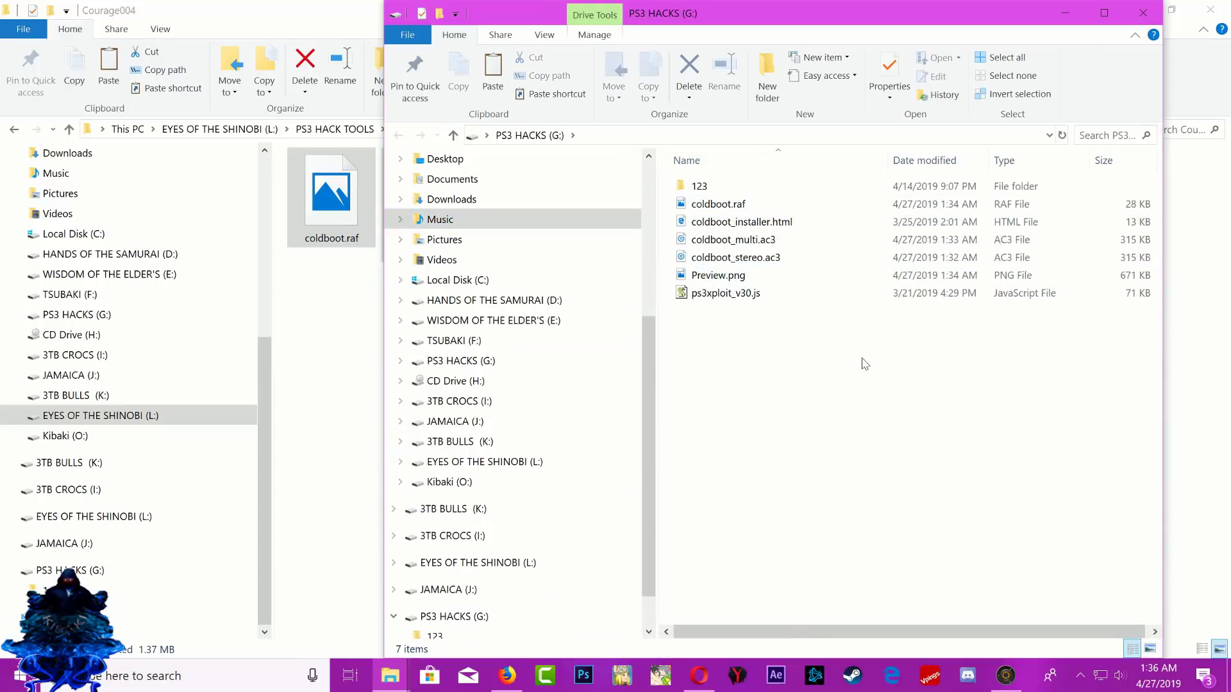
pyautogui.scroll(-1, 502, 541)
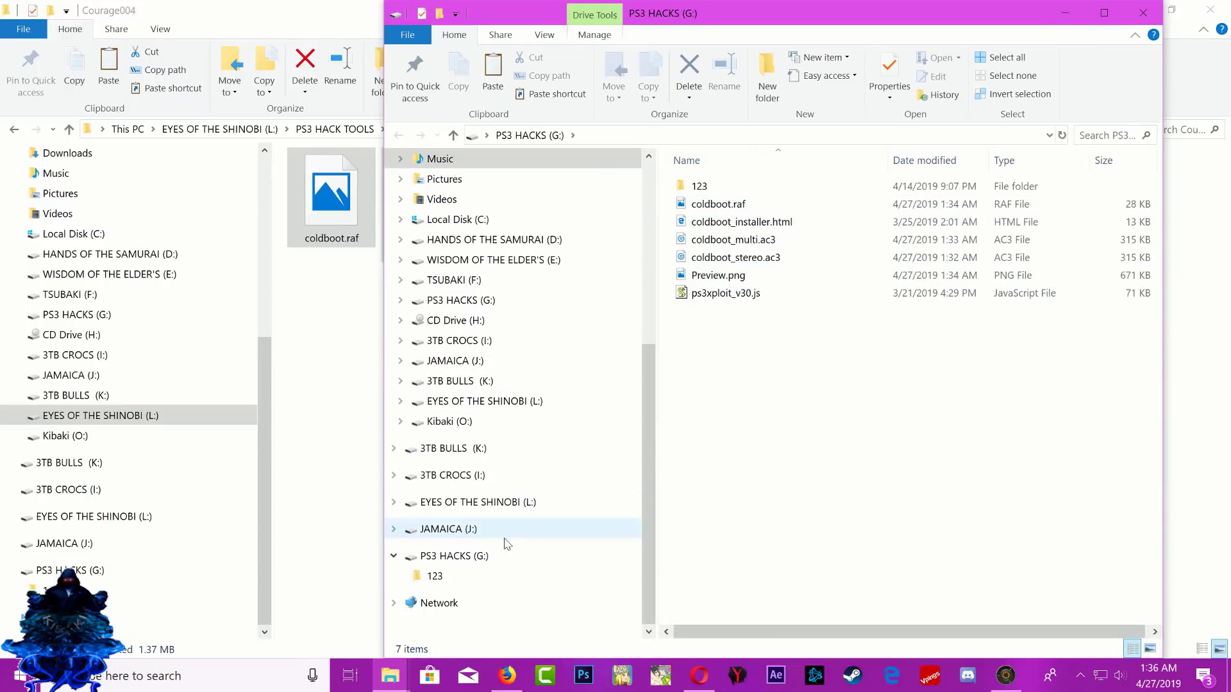
pyautogui.rightClick(446, 561)
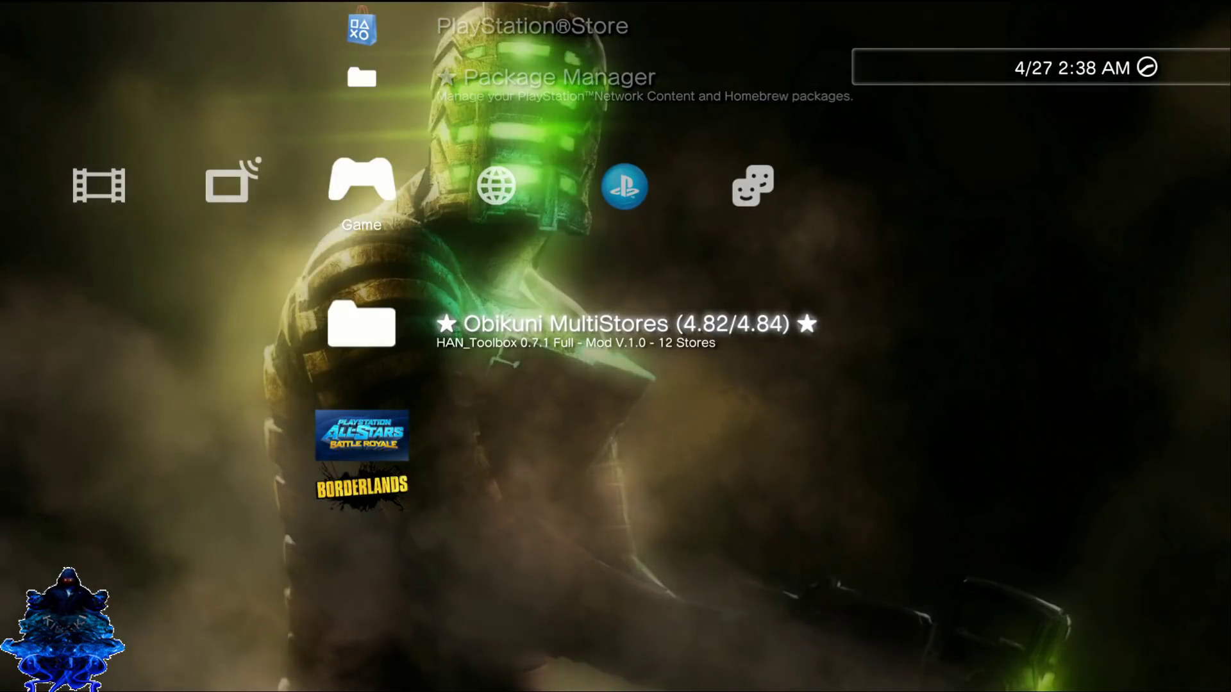
# Launch the PS3 Internet Browser, go to ps3xploit.com, and dismiss the firmware alert
pyautogui.press('Right')
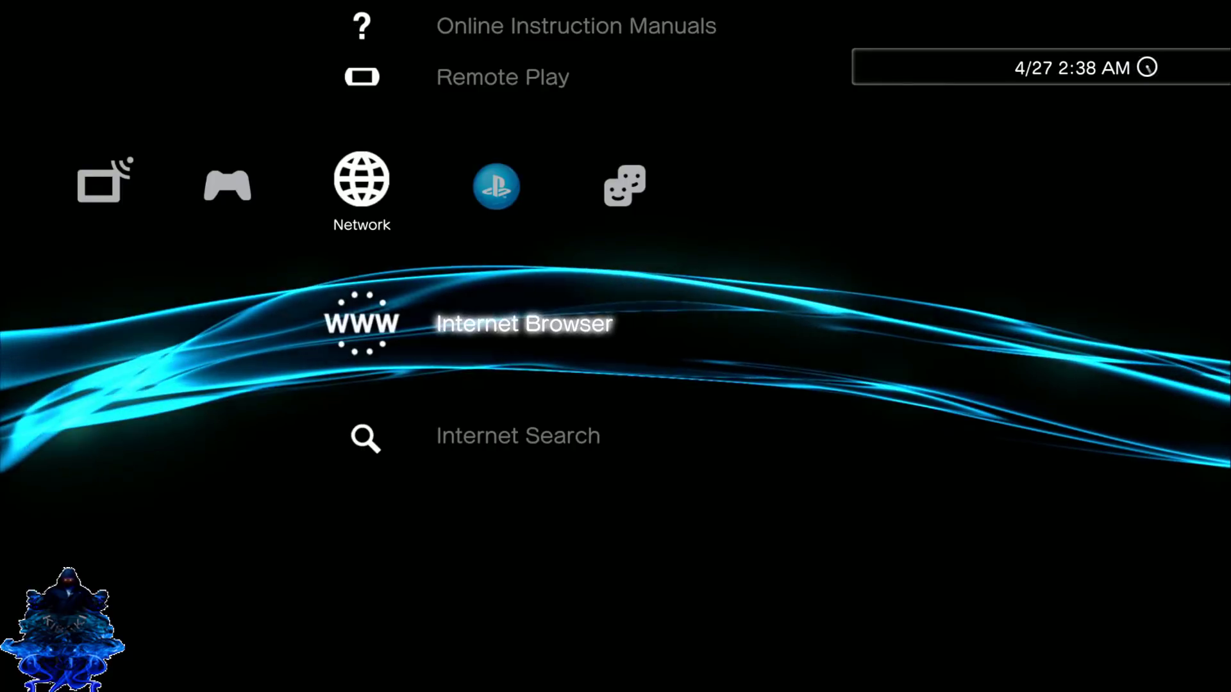
pyautogui.press('Return')
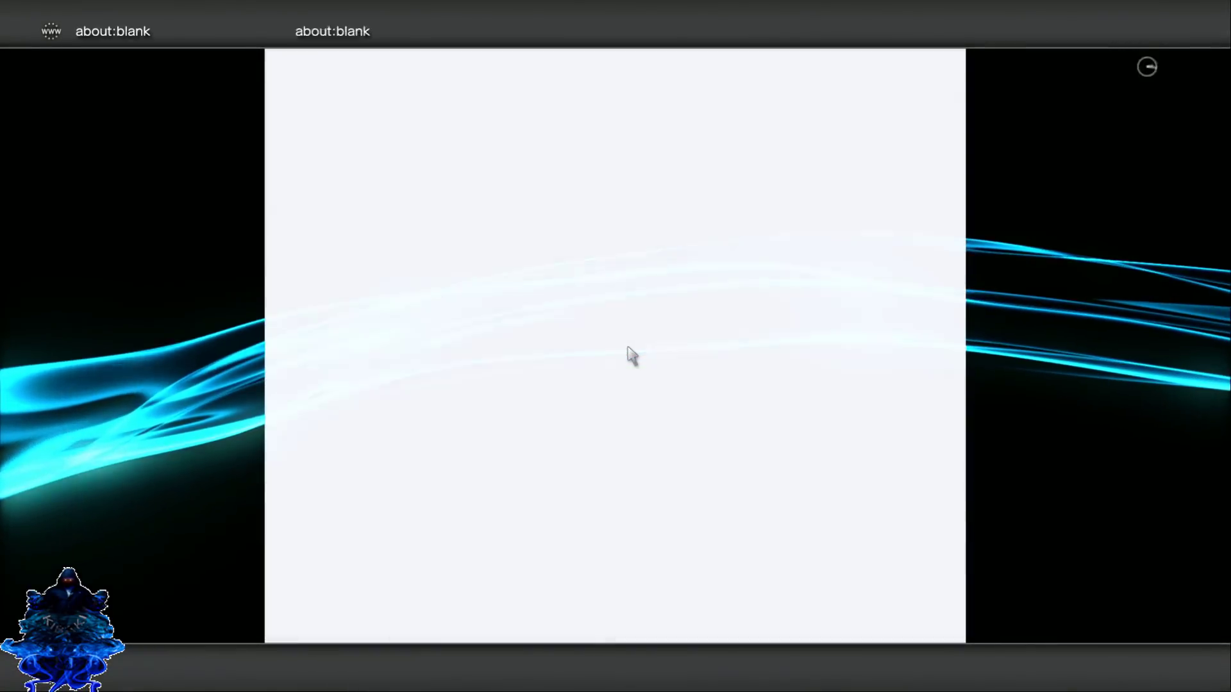
pyautogui.press('Return')
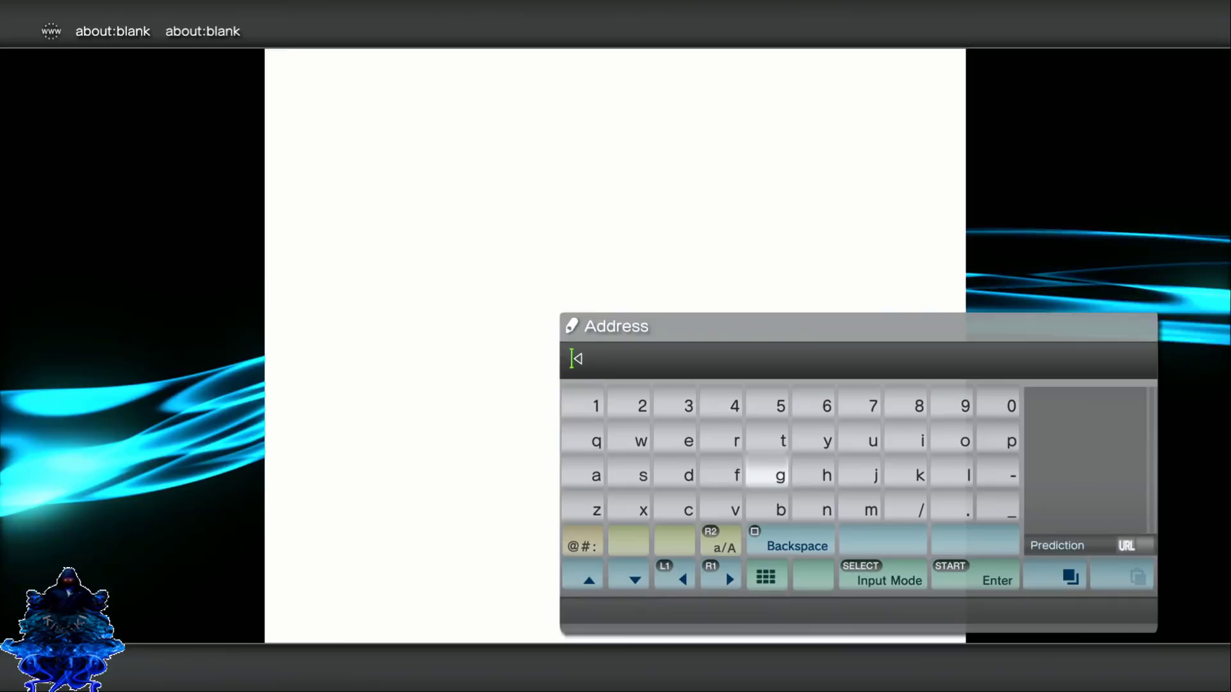
pyautogui.press('Right')
pyautogui.press('Right')
pyautogui.press('Right')
pyautogui.press('Right')
pyautogui.press('Right')
pyautogui.press('Up')
pyautogui.write('p')
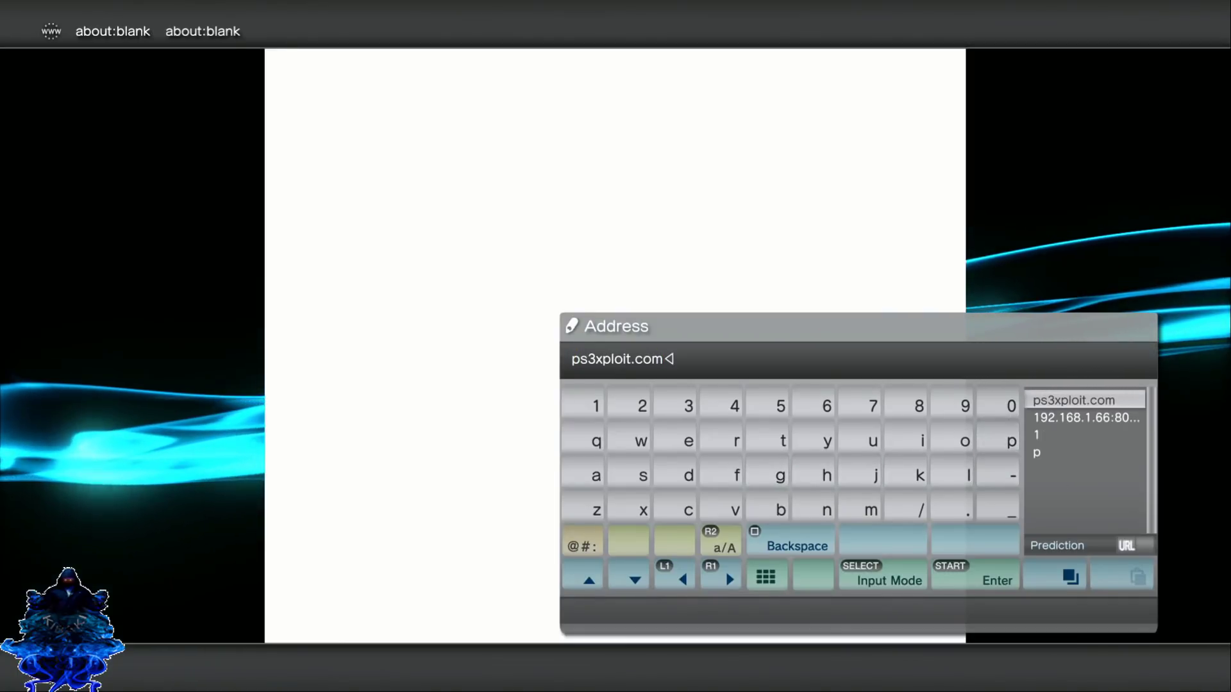
pyautogui.press('Return')
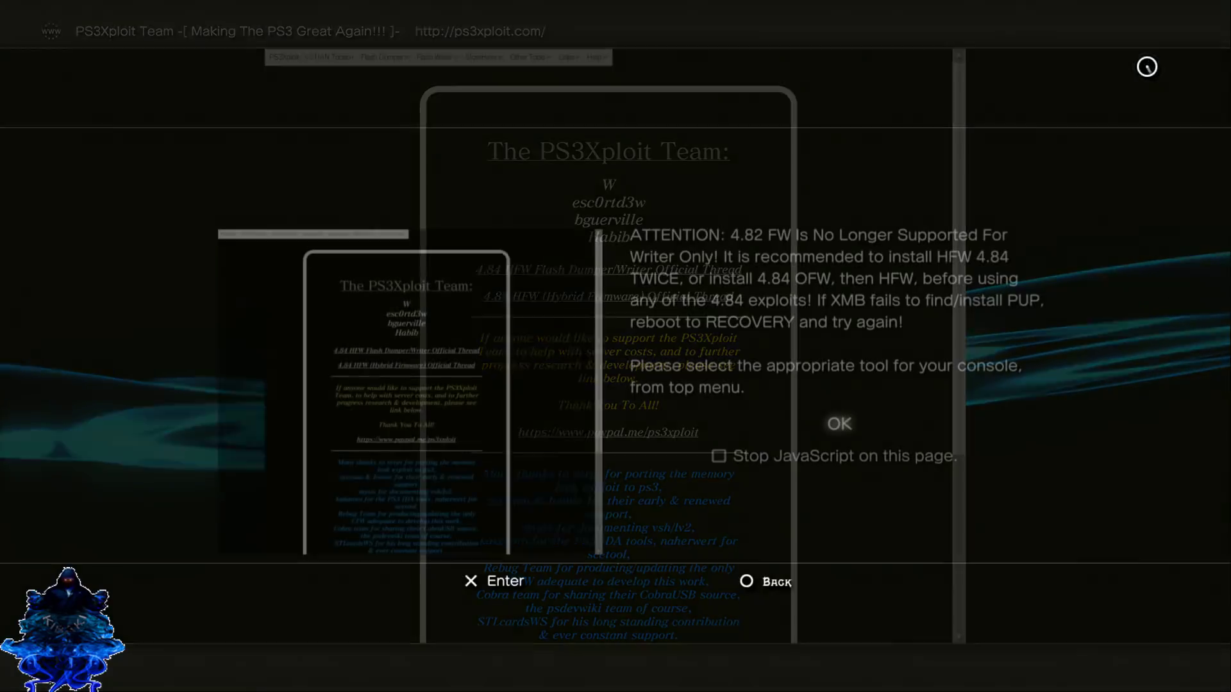
pyautogui.press('Return')
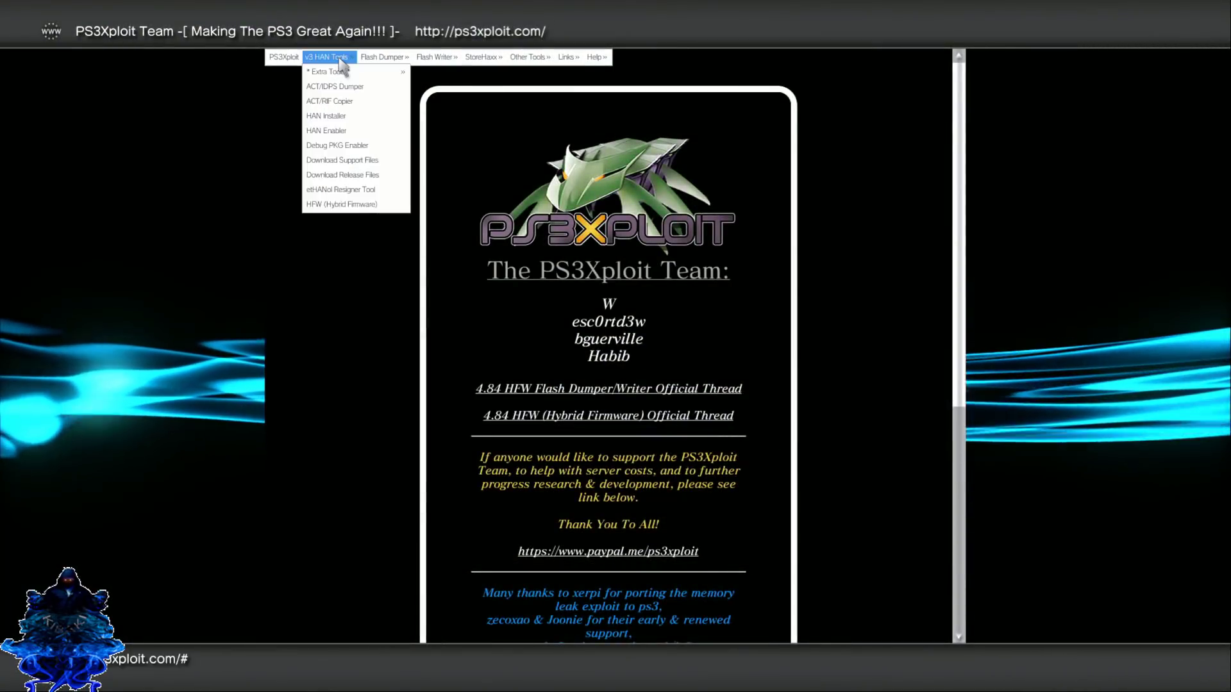
# Run the Cold Boot Installer from v3 HAN Tools > Extra Tools and accept both warnings
pyautogui.moveTo(343, 72)
pyautogui.moveTo(451, 77)
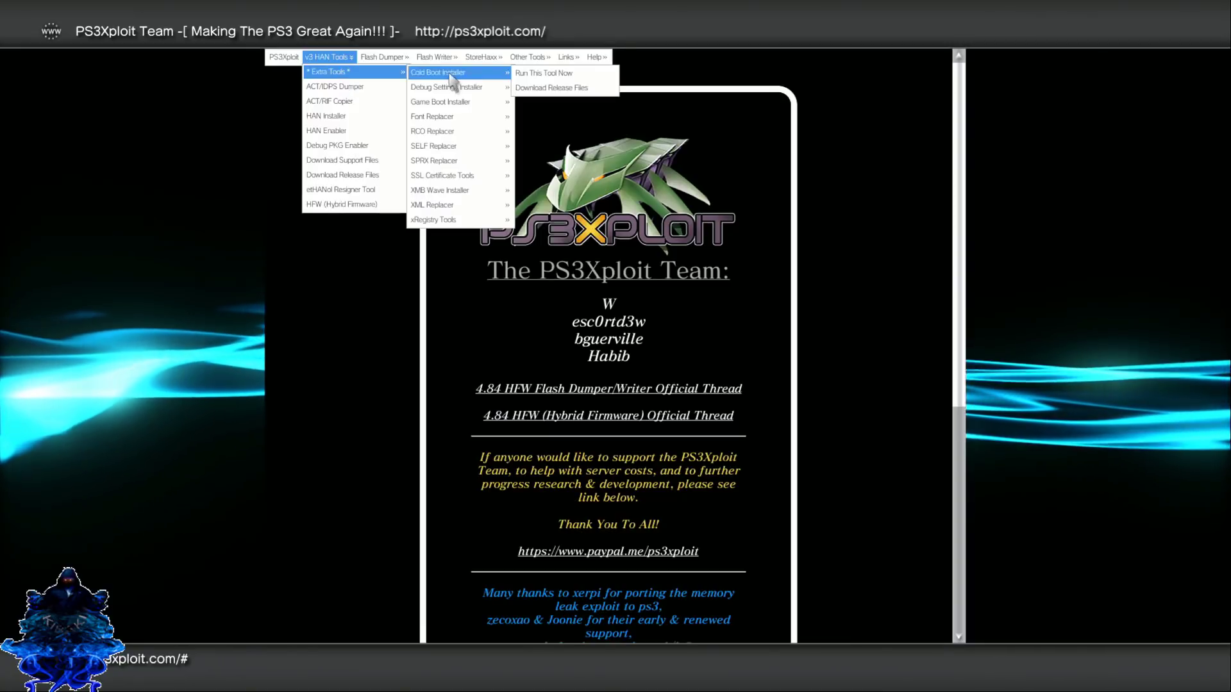
pyautogui.click(557, 74)
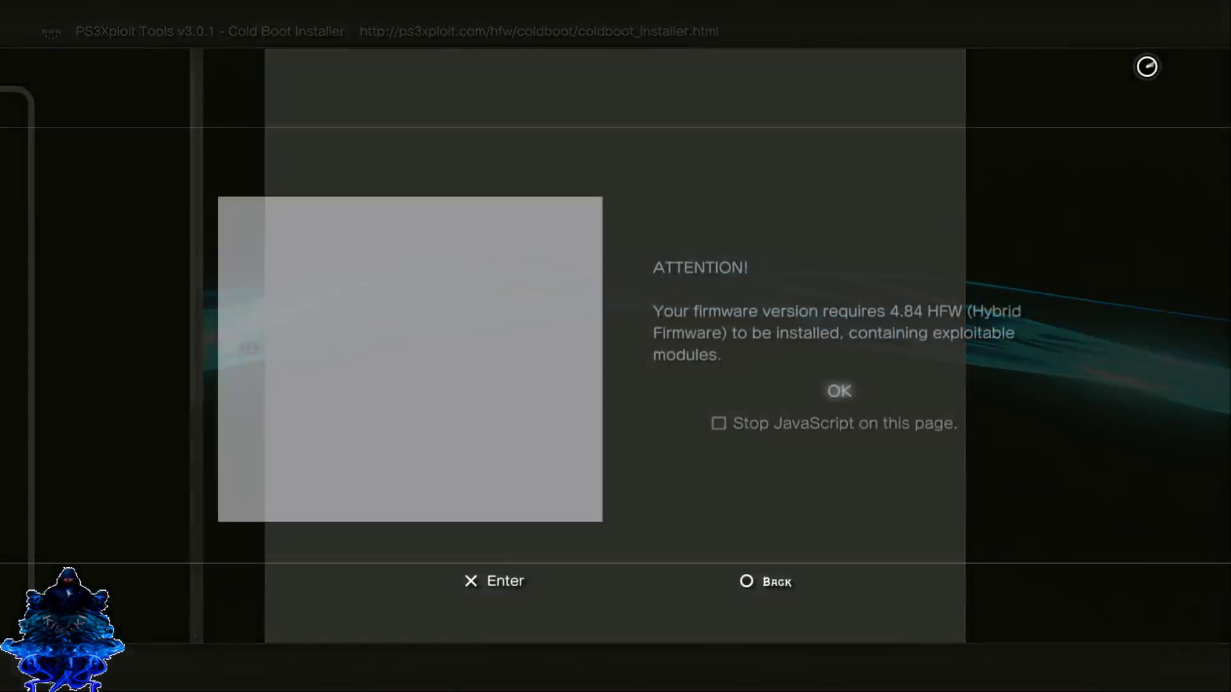
pyautogui.press('Return')
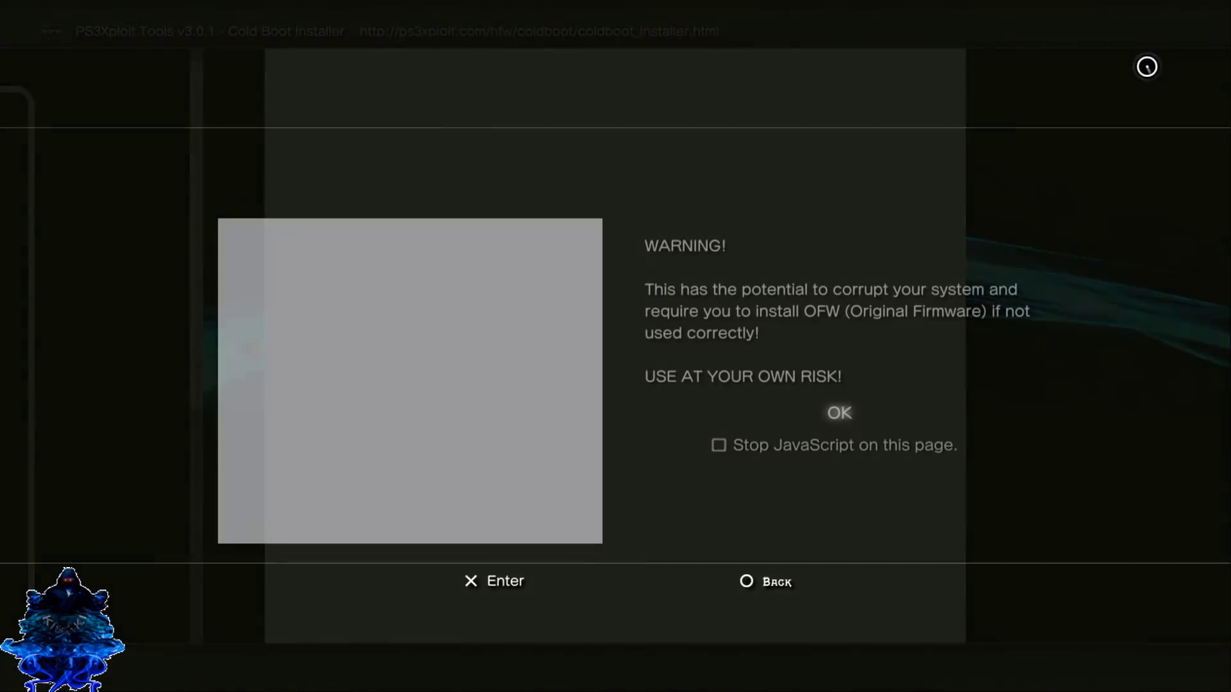
pyautogui.press('Return')
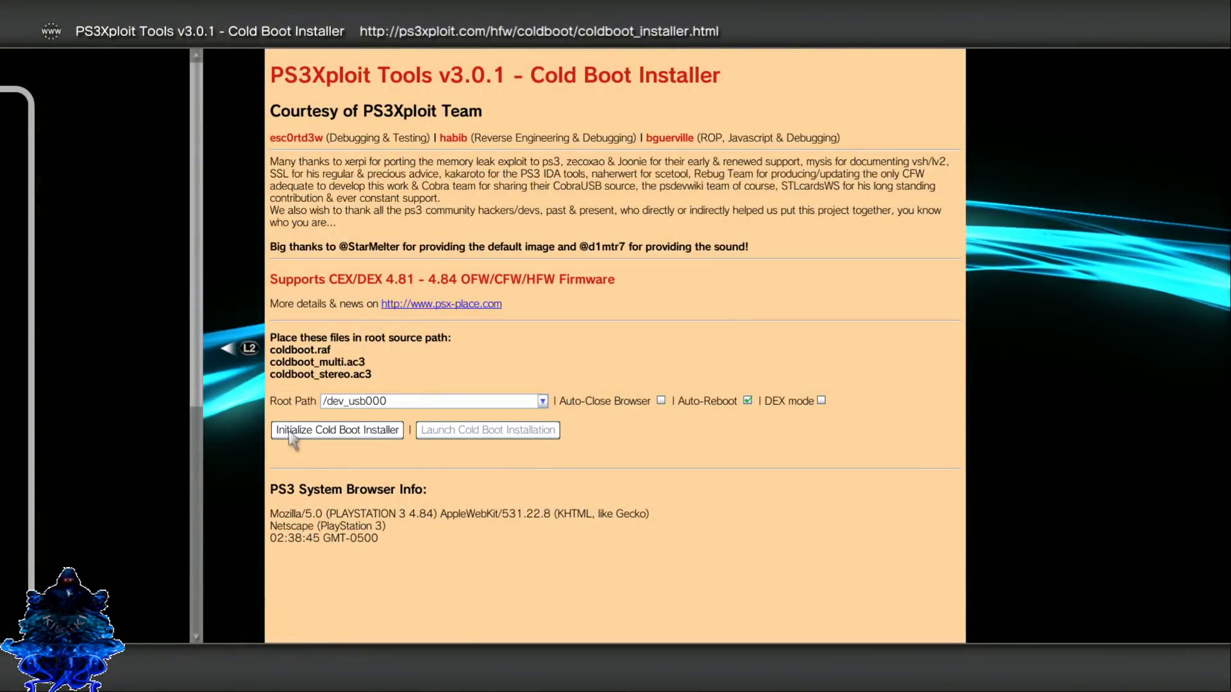
# Add the Cold Boot Installer page to My Bookmarks
pyautogui.press('Menu')
pyautogui.press('Down')
pyautogui.press('Down')
pyautogui.press('Down')
pyautogui.press('Down')
pyautogui.press('Right')
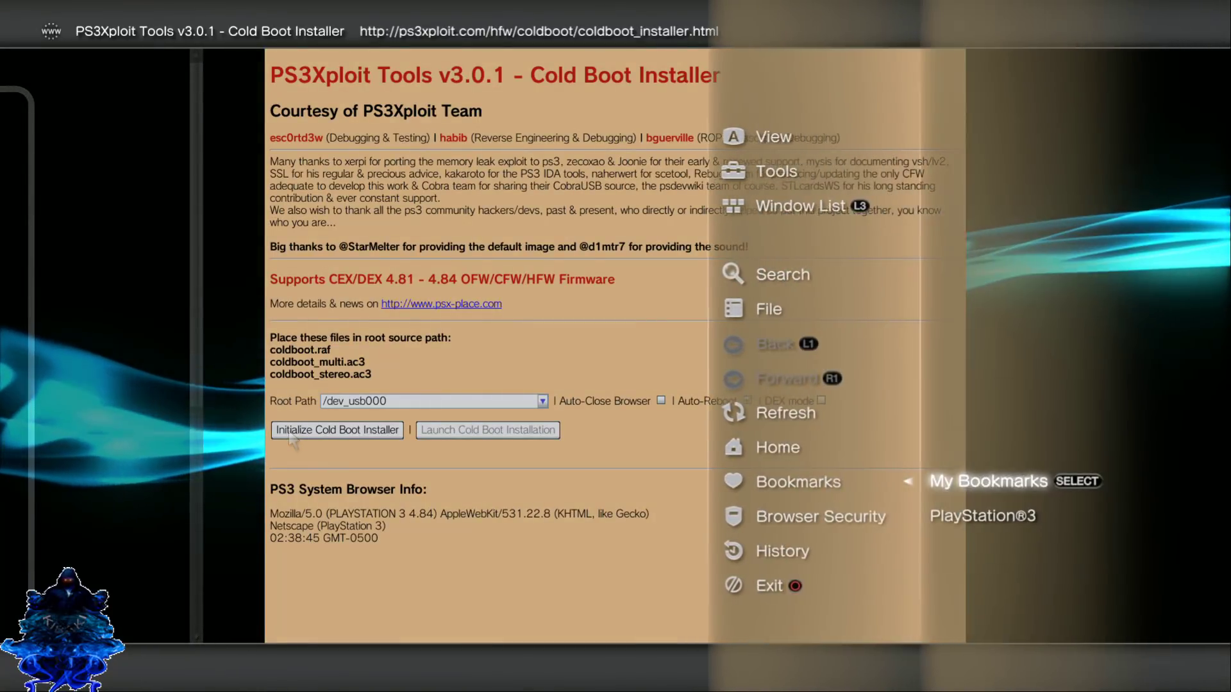
pyautogui.press('Return')
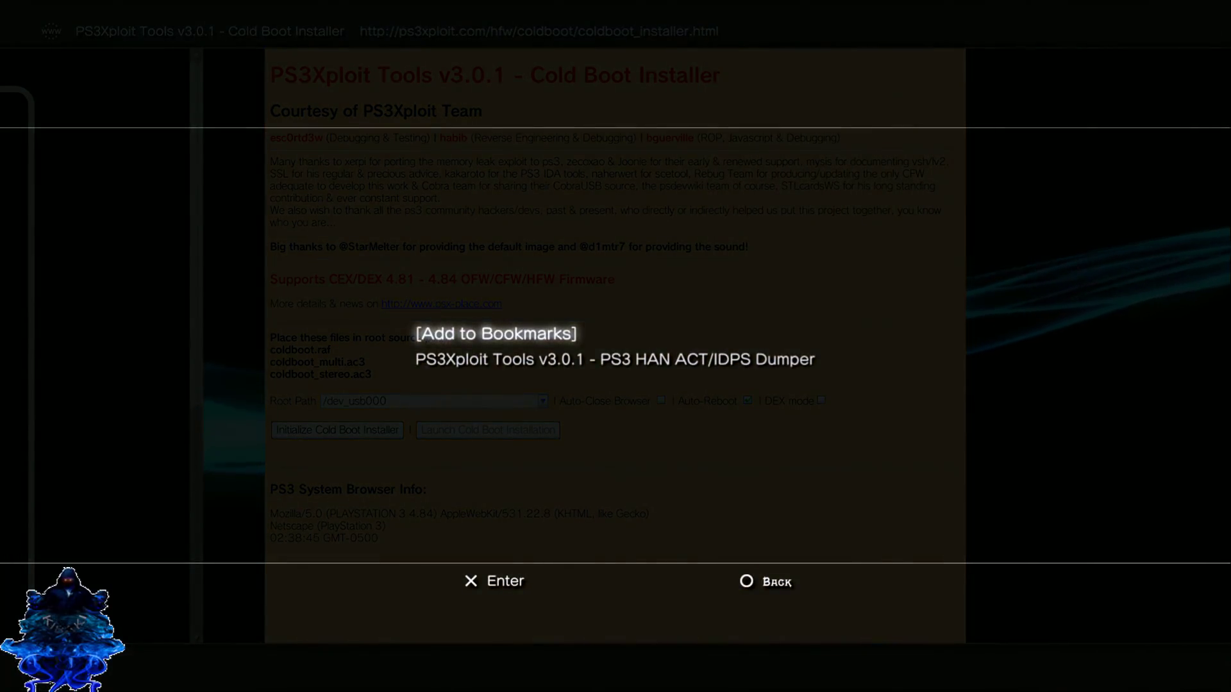
pyautogui.press('Return')
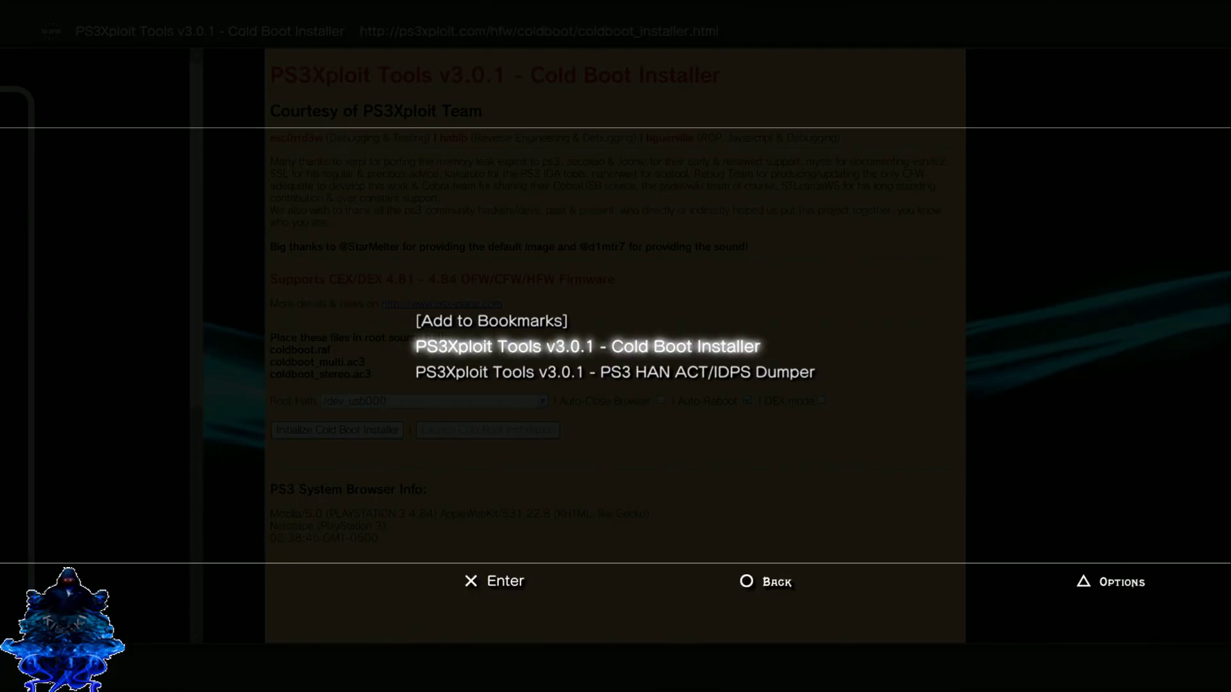
# Exit and relaunch the browser, then select the Cold Boot Installer in My Bookmarks
pyautogui.press('Escape')
pyautogui.press('Escape')
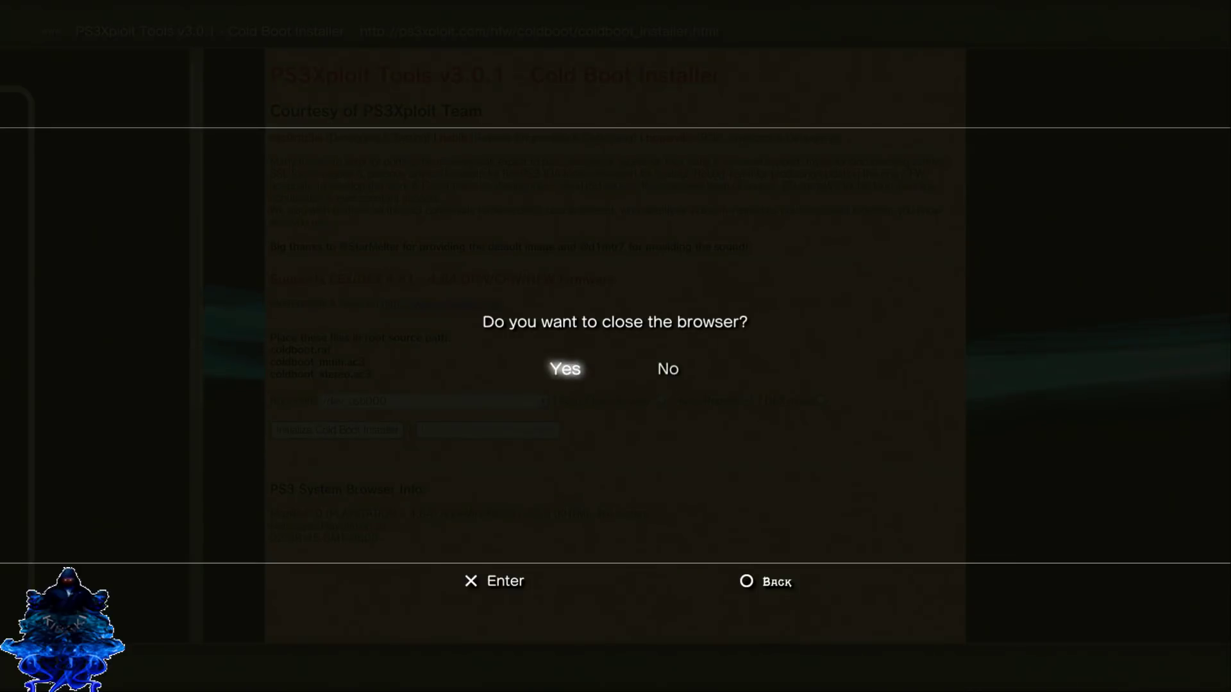
pyautogui.press('Return')
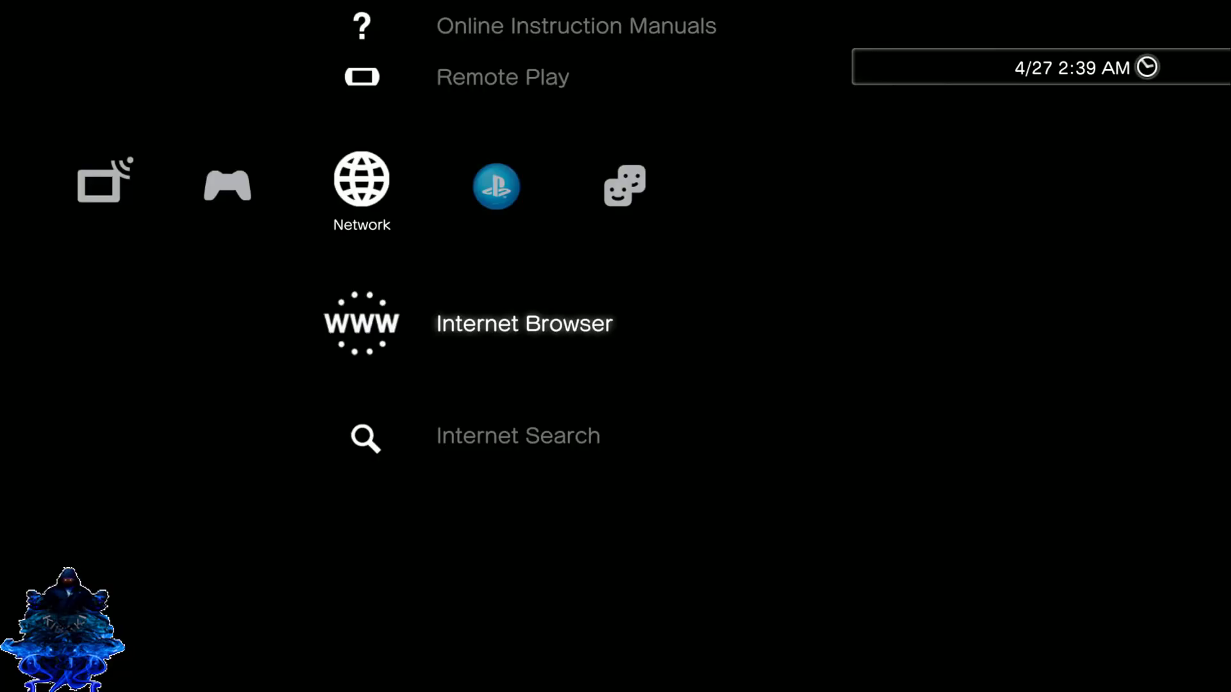
pyautogui.press('Return')
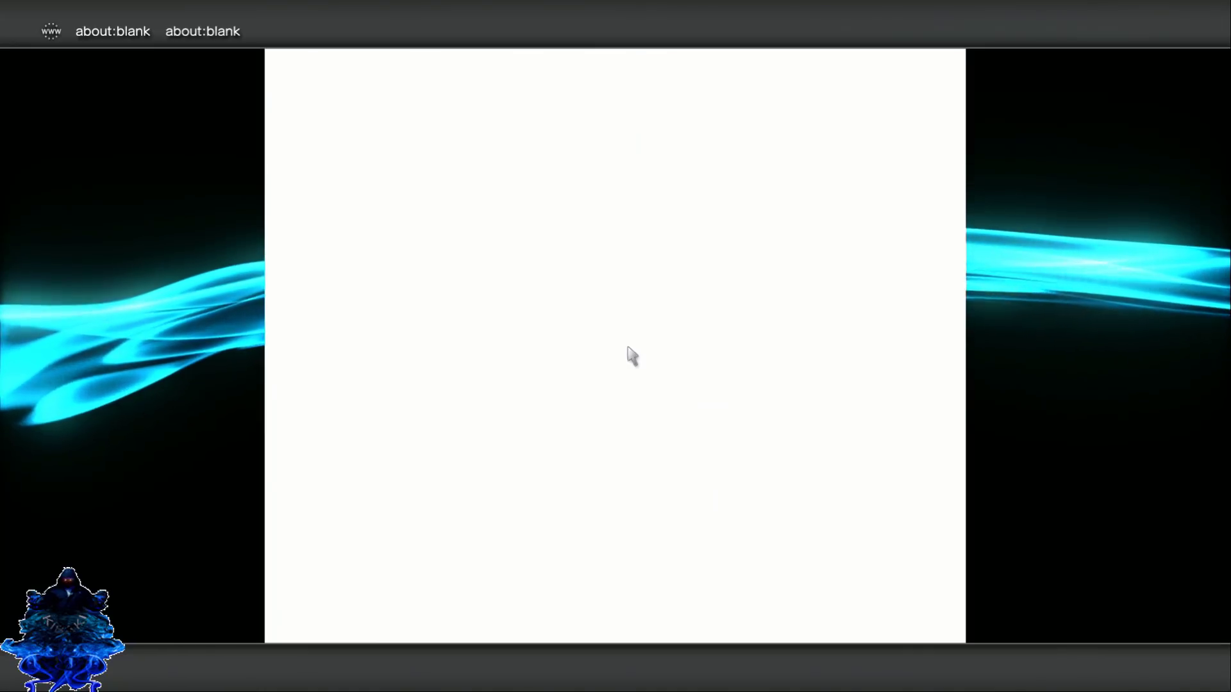
pyautogui.press('Return')
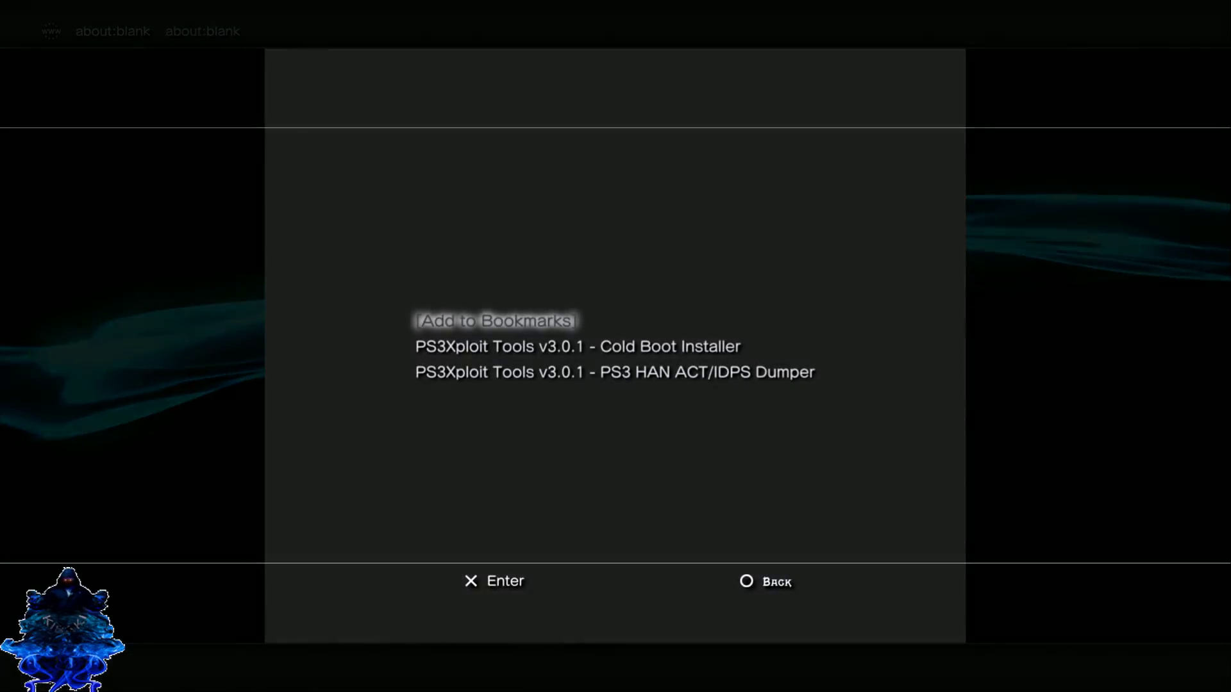
pyautogui.press('Down')
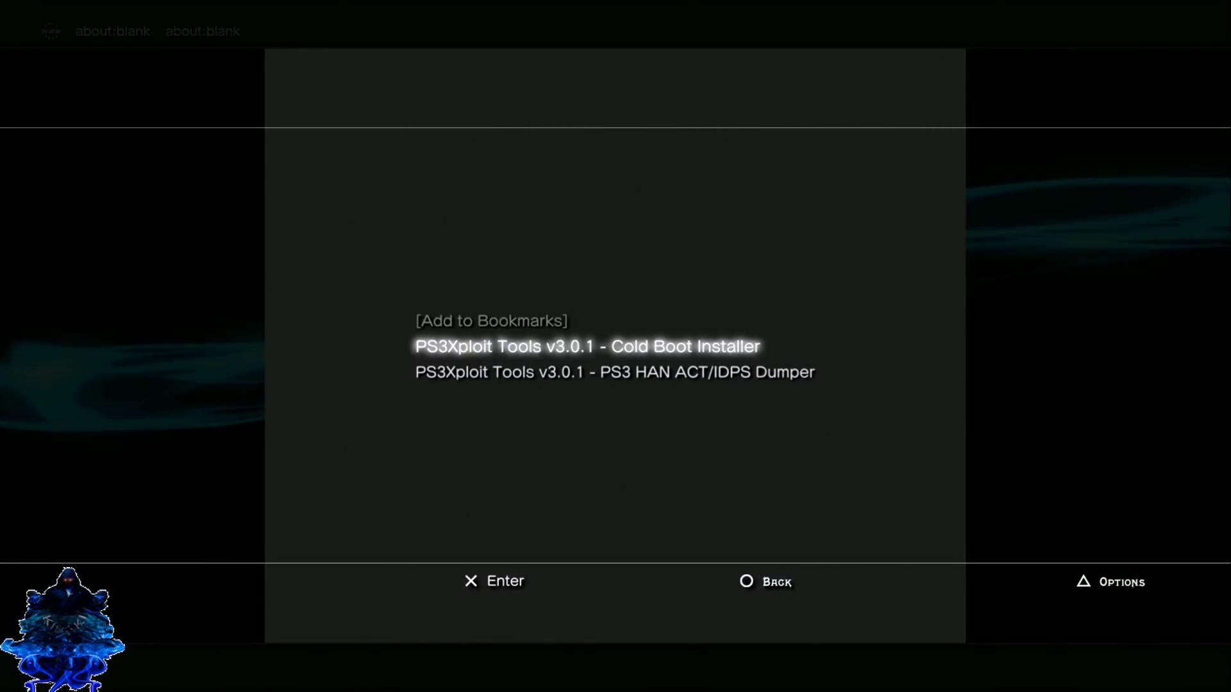
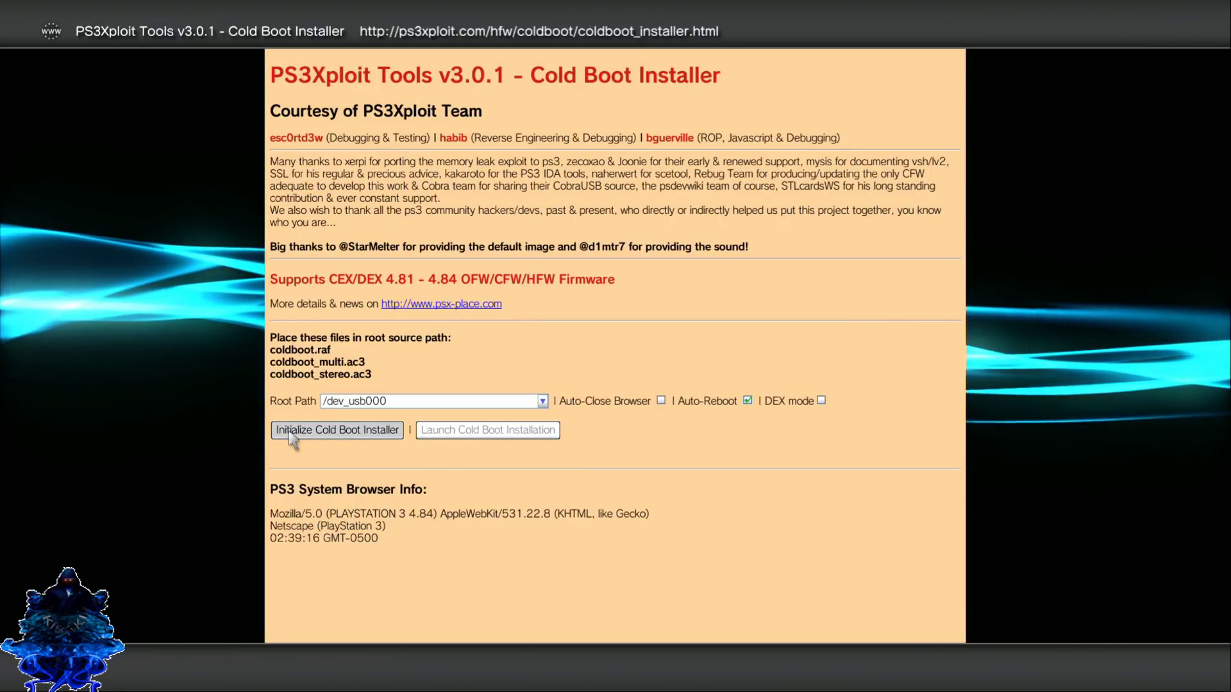
# Initialize the Cold Boot Installer from /dev_usb000, then launch the cold boot installation
pyautogui.click(290, 432)
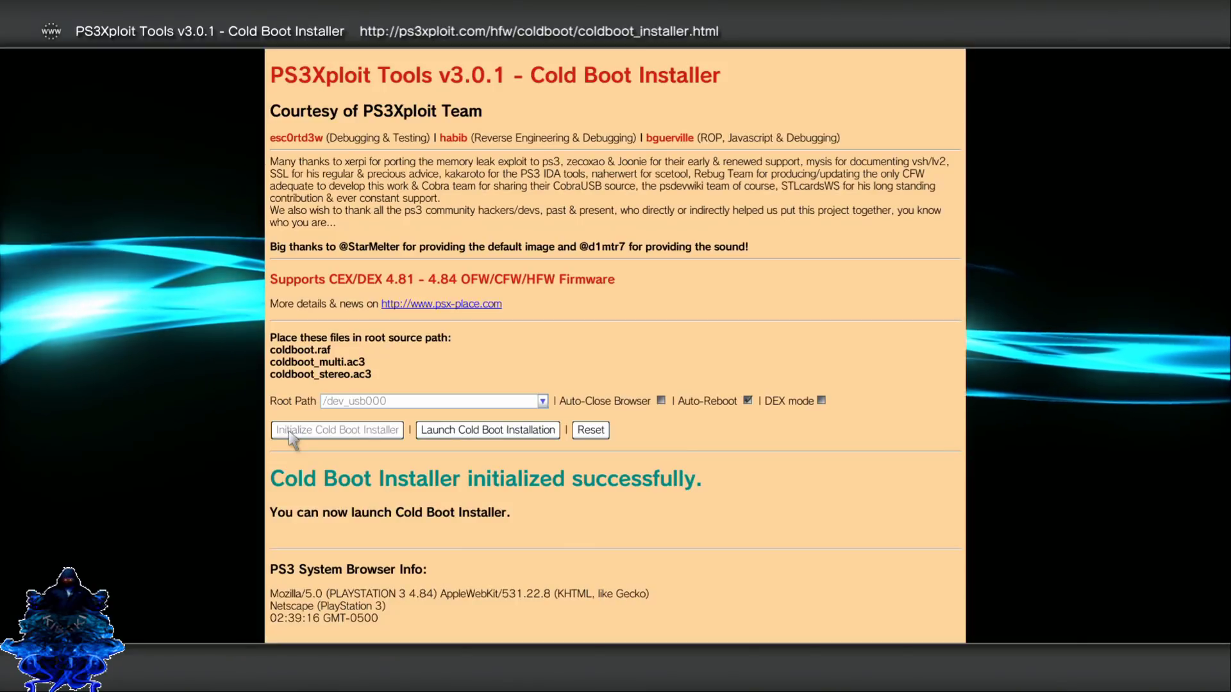
pyautogui.click(503, 430)
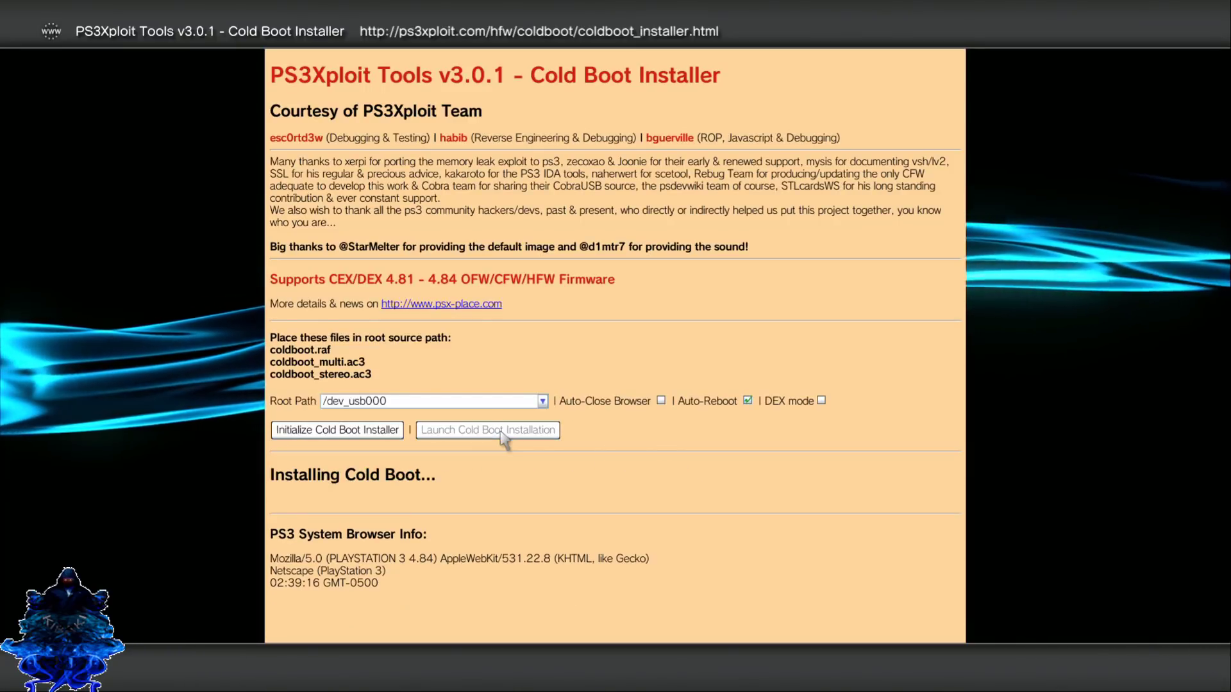